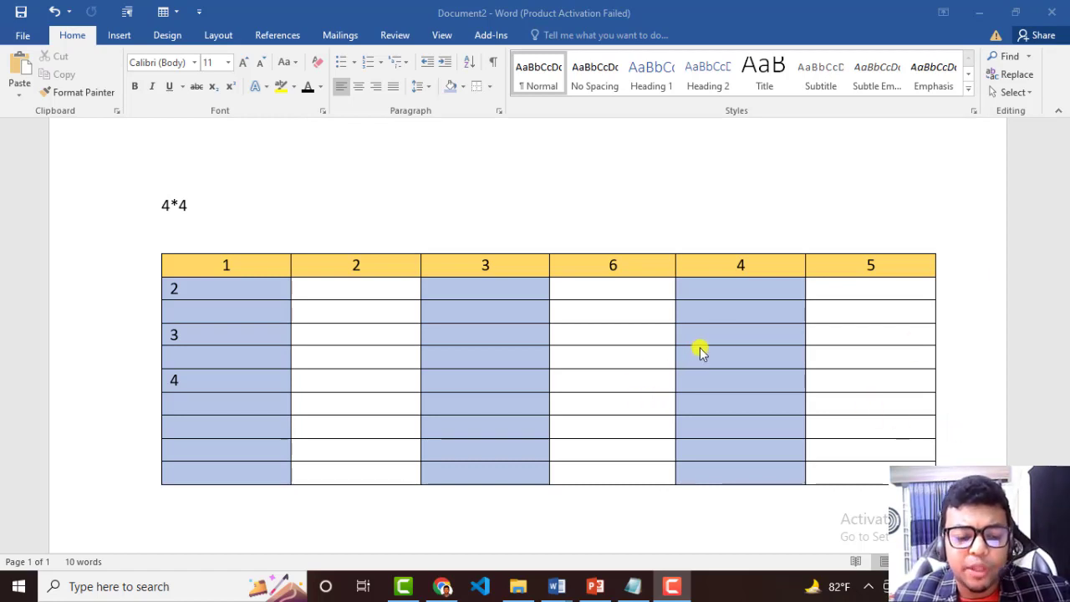
click(633, 348)
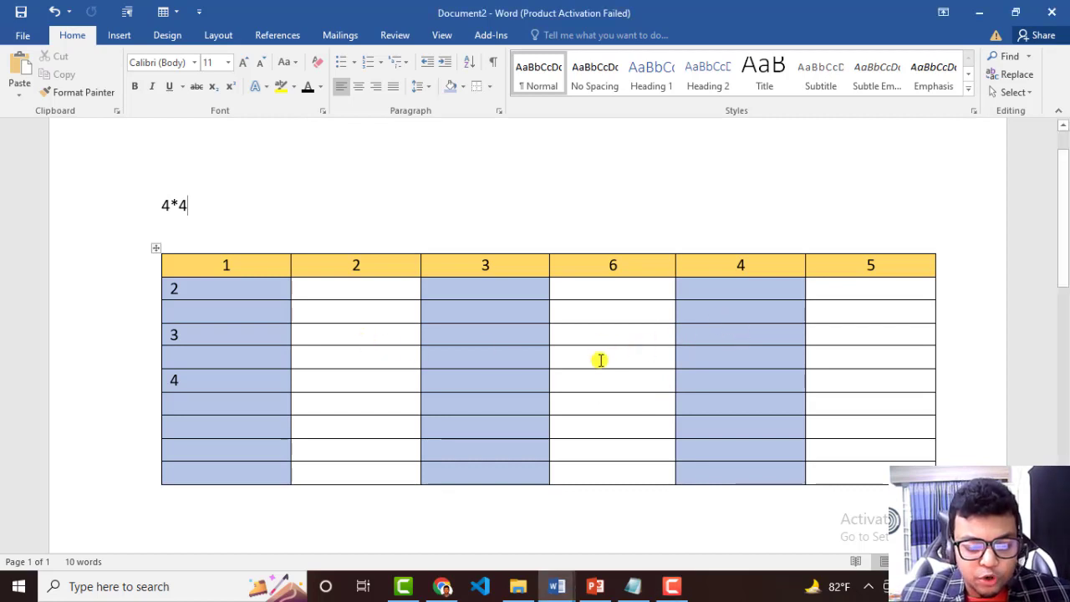
click(614, 289)
click(616, 309)
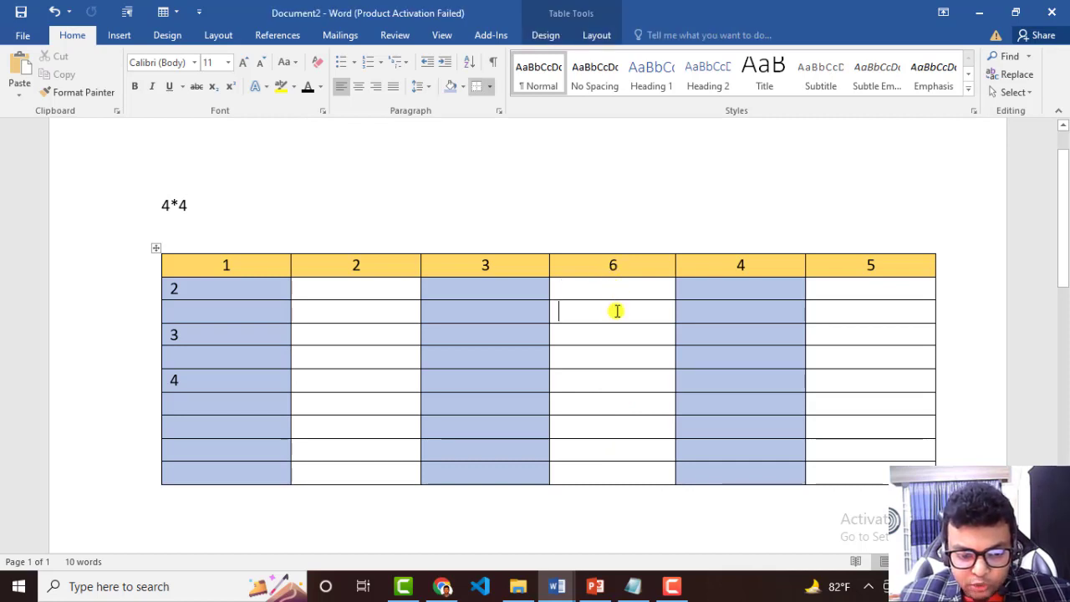
click(616, 334)
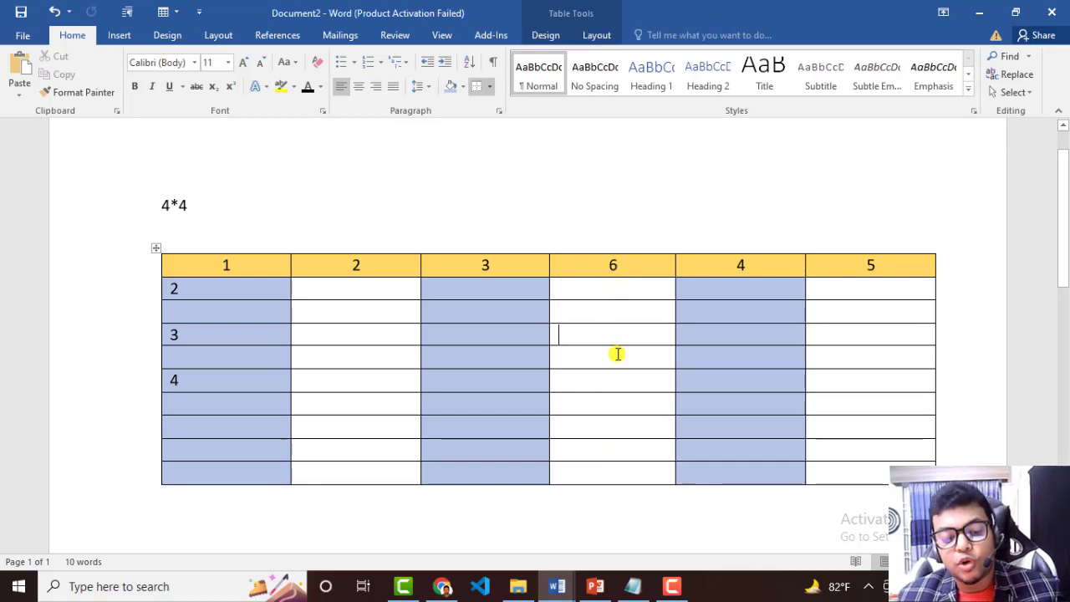
click(616, 353)
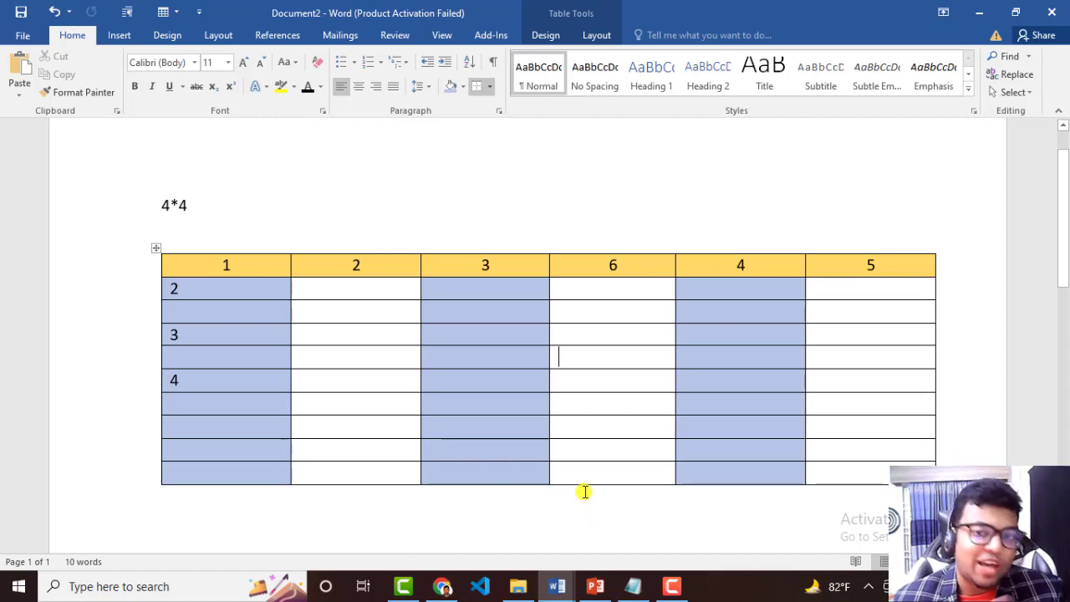
With Draw Table, halve columns 6 and 5 vertically through the lower six rows and split each one's first right-hand sub-cell horizontally.
click(122, 34)
click(101, 95)
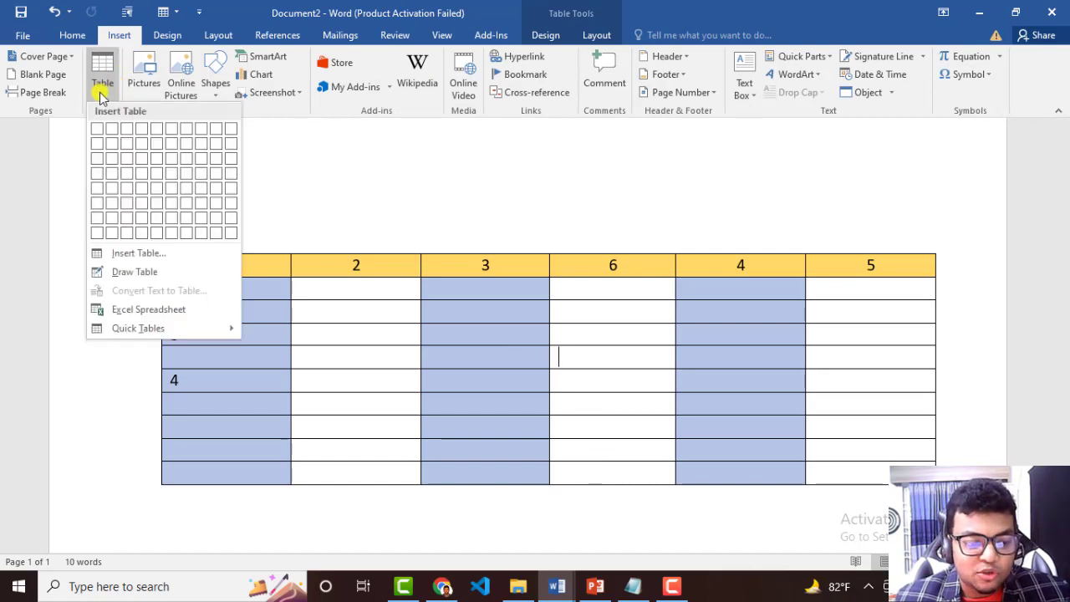
click(144, 273)
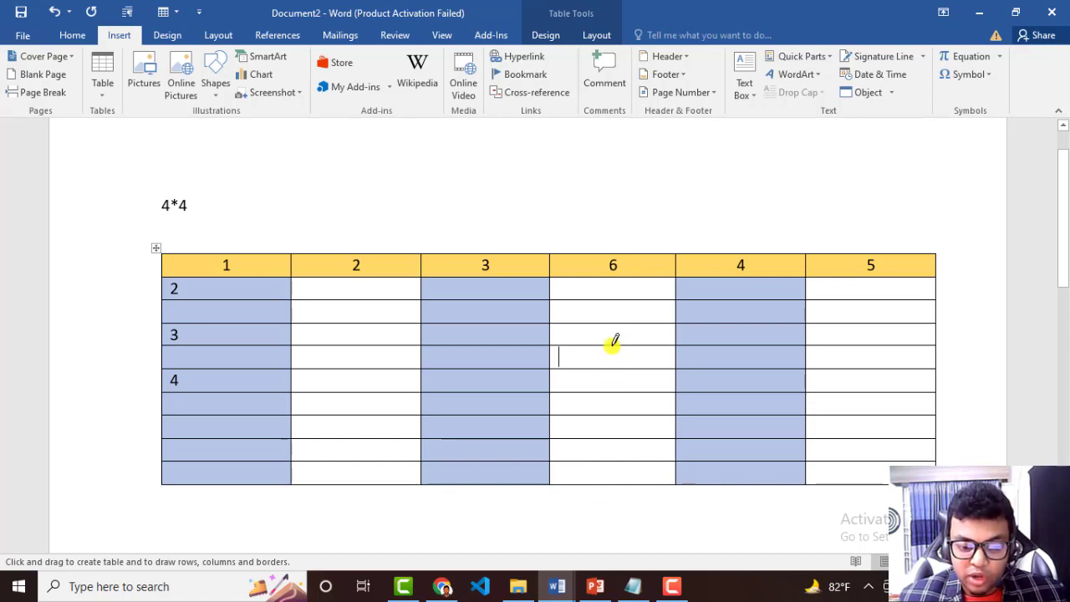
drag(613, 343, 613, 357)
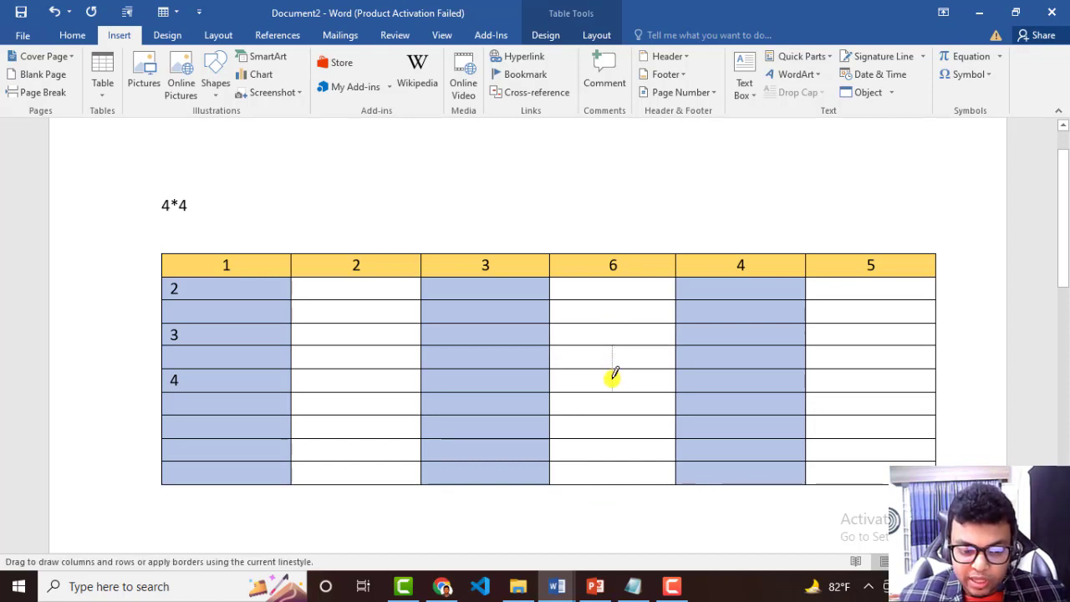
drag(612, 400, 611, 476)
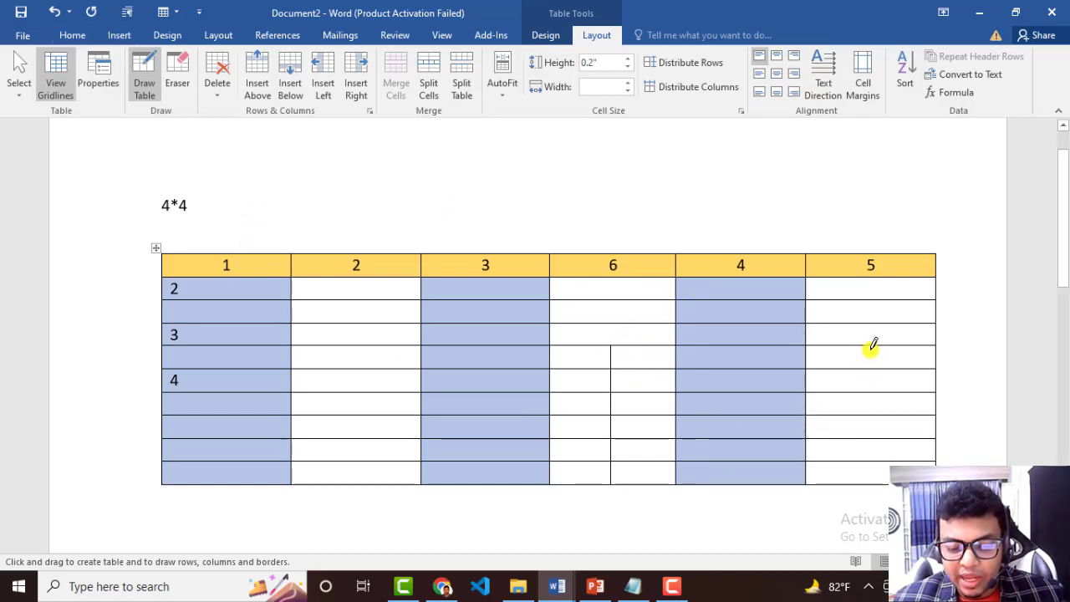
drag(872, 346, 872, 483)
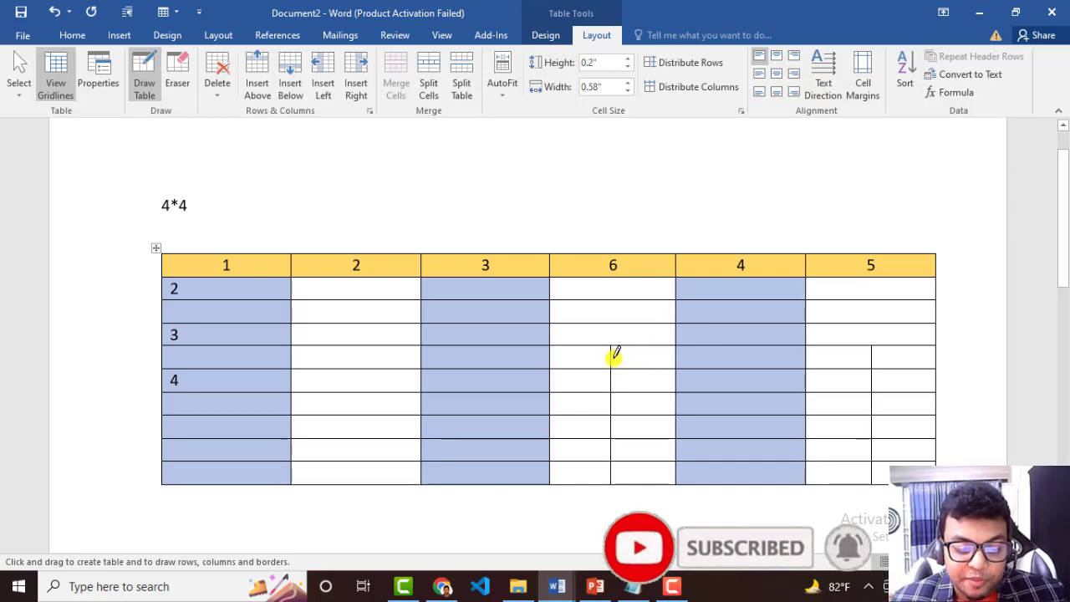
drag(611, 357, 674, 355)
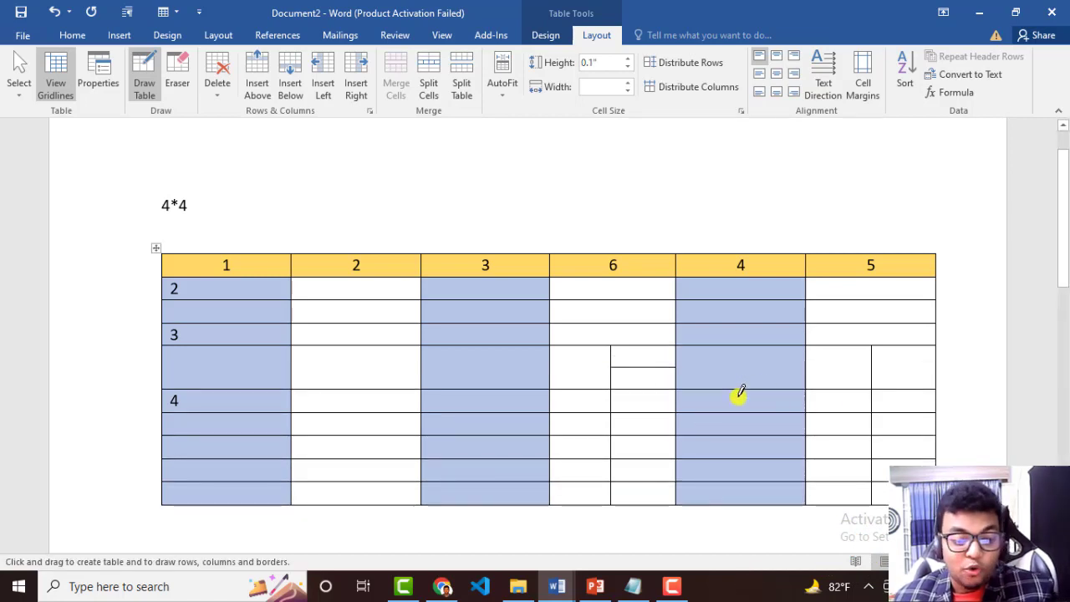
drag(872, 368, 933, 368)
Subdivide the cells in column 2 with drawn lines in the row above 4, in row 4 and in the row below it.
scroll(871, 407, down, 3)
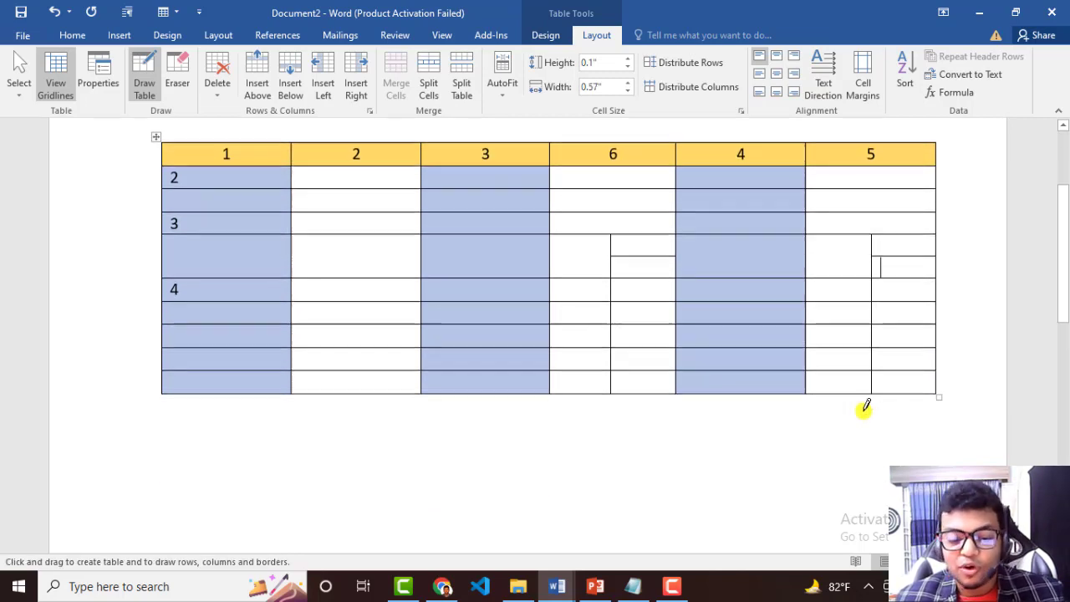
drag(309, 251, 422, 255)
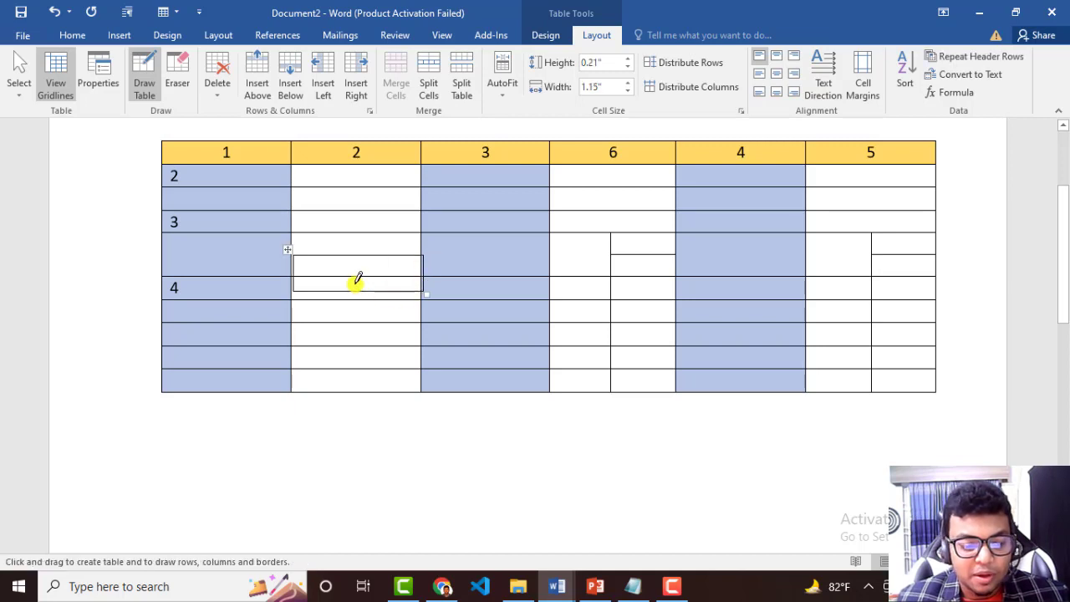
key(ctrl+z)
mouse_move(293, 252)
mouse_down()
mouse_move(422, 253)
mouse_move(361, 275)
mouse_move(399, 264)
mouse_move(397, 279)
mouse_move(419, 264)
mouse_up()
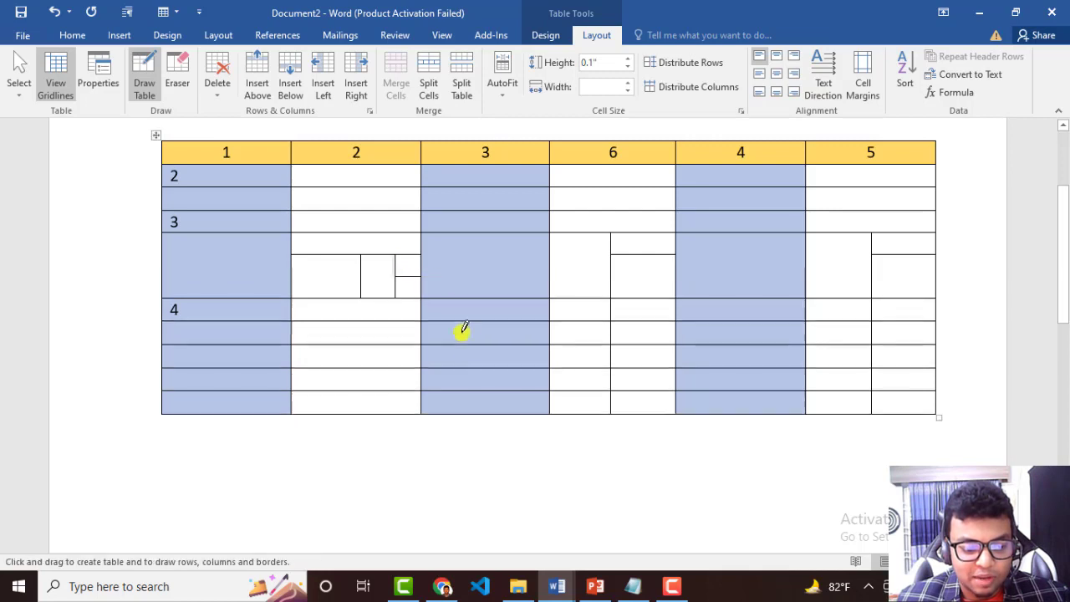
mouse_move(293, 277)
mouse_down()
mouse_move(369, 282)
mouse_move(354, 279)
mouse_move(361, 272)
mouse_move(401, 288)
mouse_move(343, 290)
mouse_move(332, 320)
mouse_up()
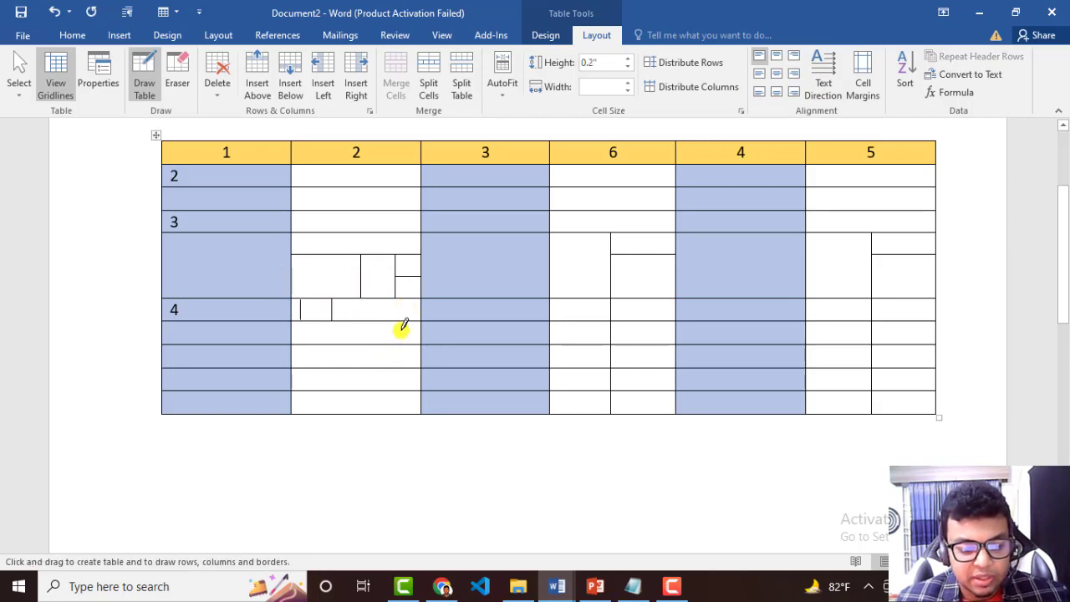
drag(395, 301, 395, 343)
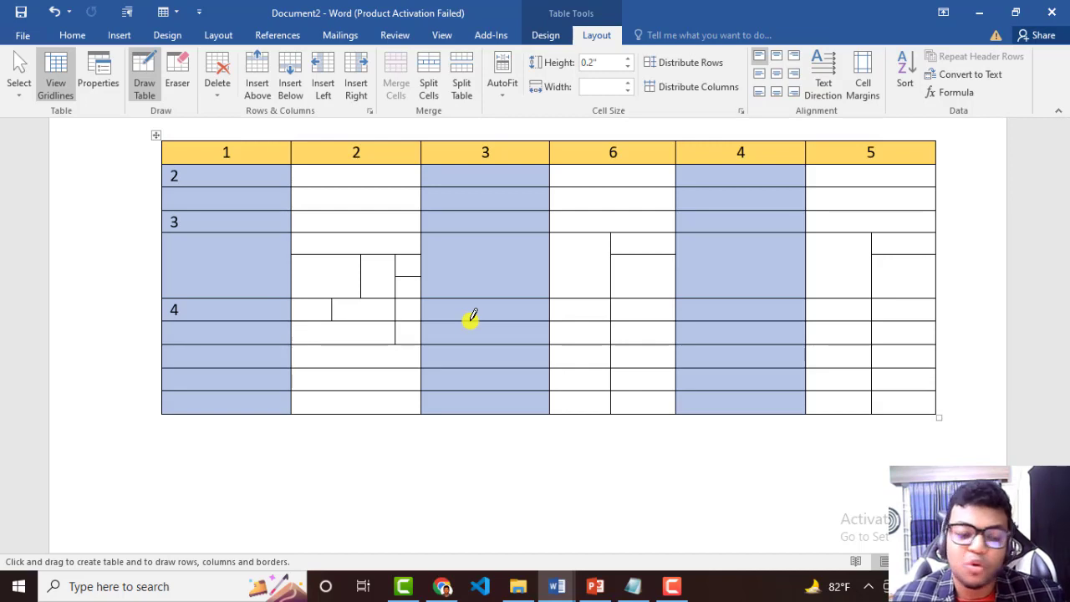
Draw a wide new table in the blank area below the existing table and divide it into three rows with horizontal lines.
scroll(484, 313, down, 5)
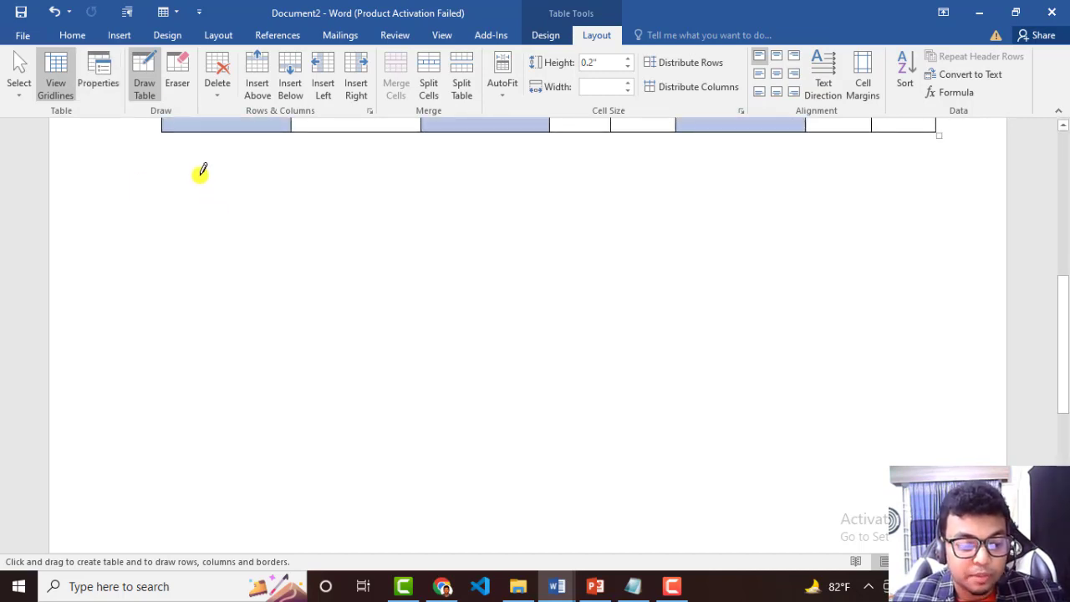
scroll(291, 207, down, 1)
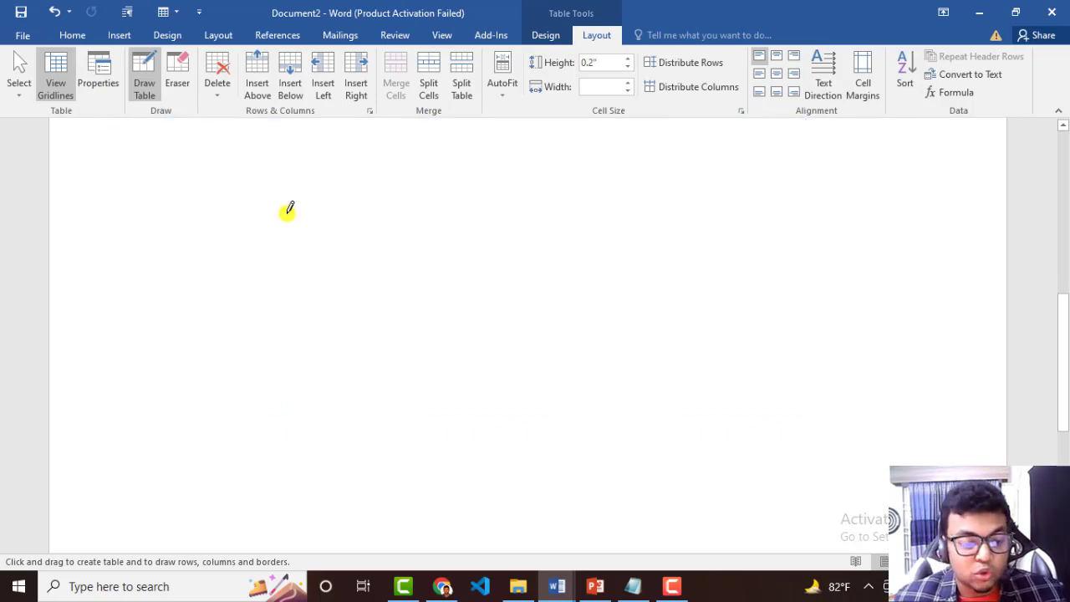
click(119, 35)
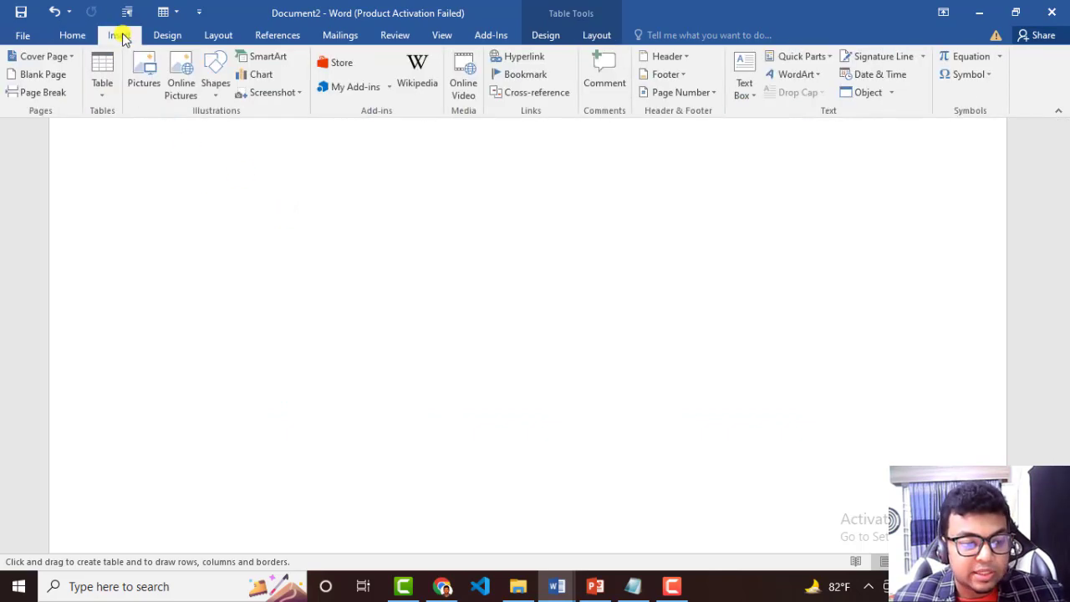
click(106, 88)
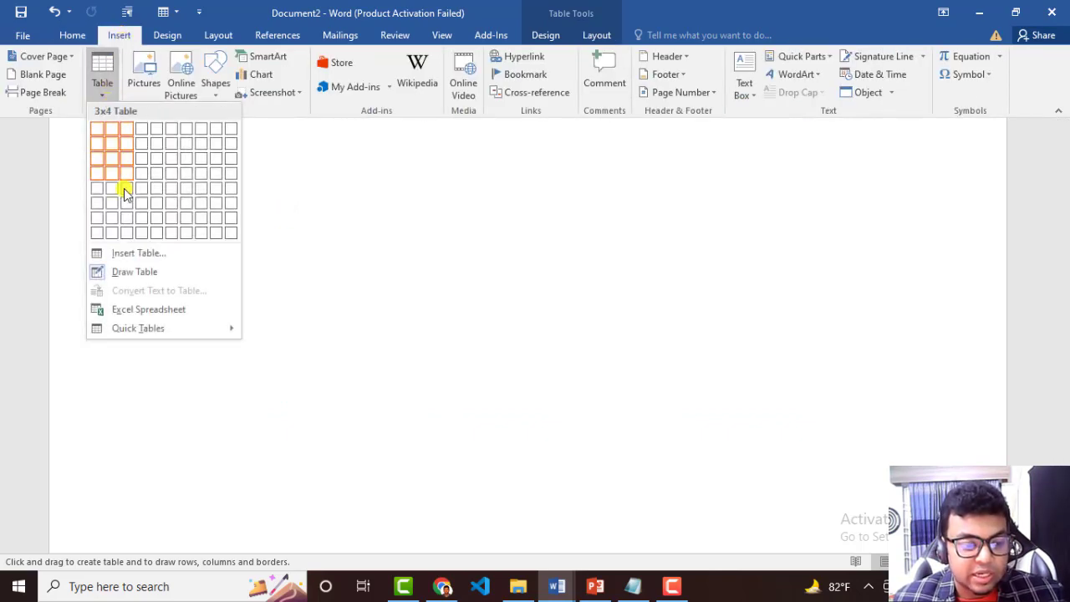
click(131, 277)
click(101, 85)
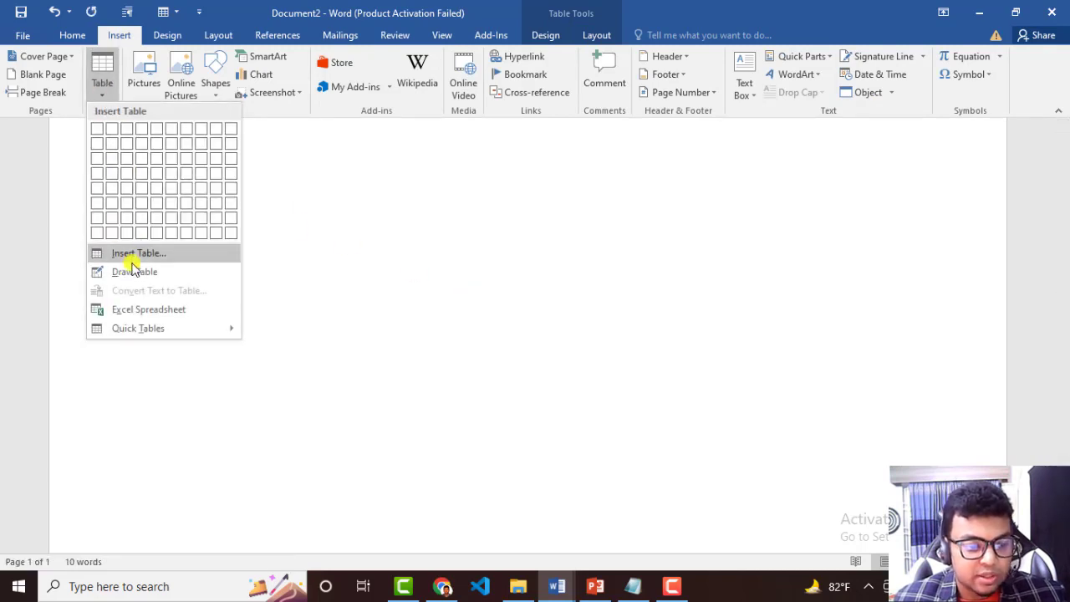
click(133, 270)
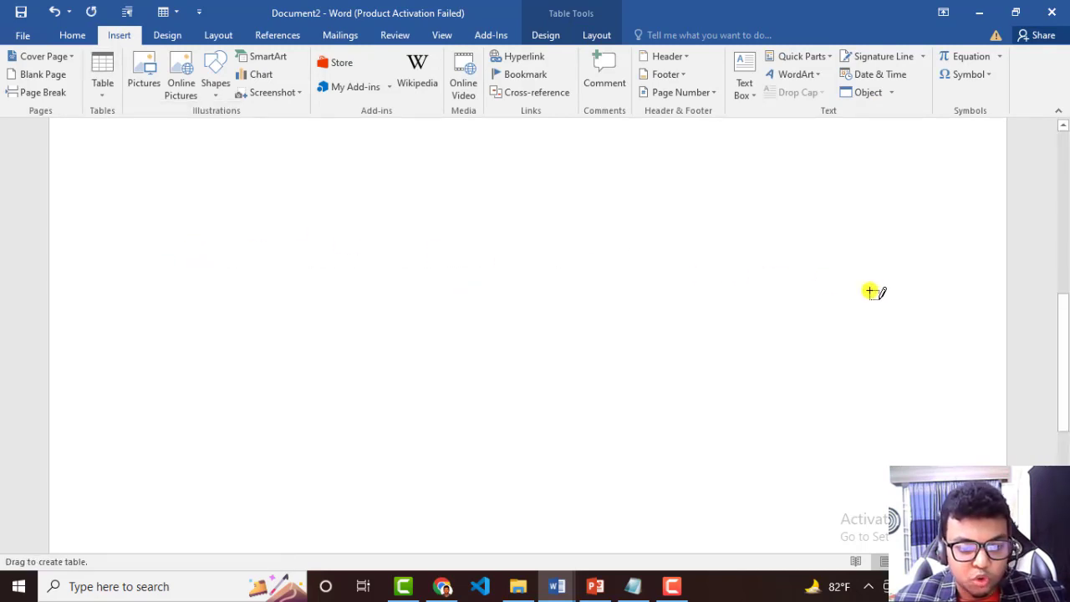
drag(869, 291, 917, 305)
drag(164, 219, 806, 227)
drag(158, 264, 766, 278)
Divide the new table's two lower rows into four columns and split the last column's middle-row cell horizontally.
drag(237, 231, 237, 313)
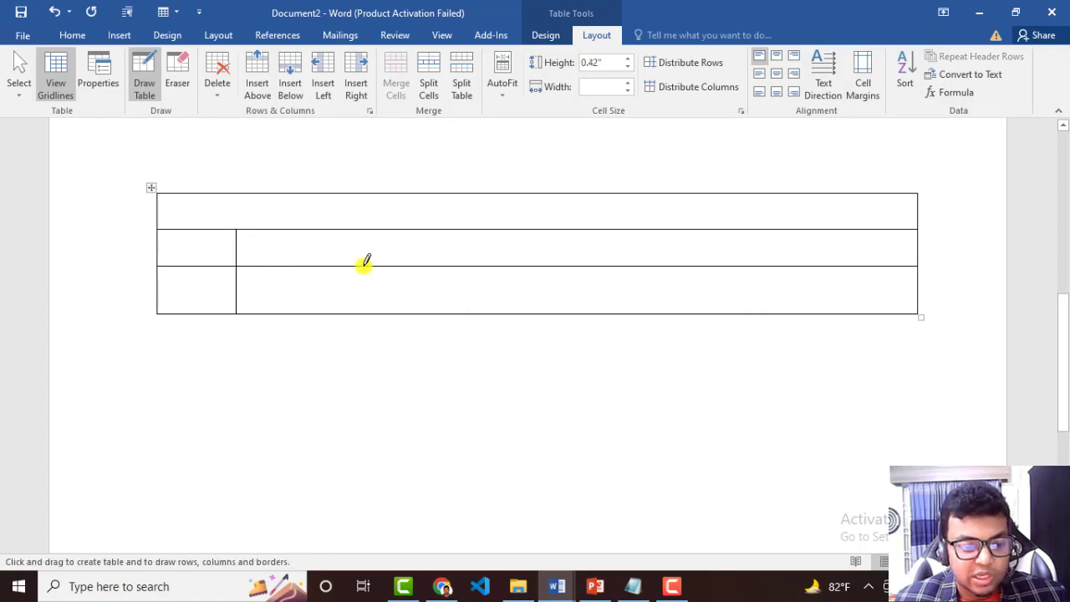
drag(466, 231, 467, 313)
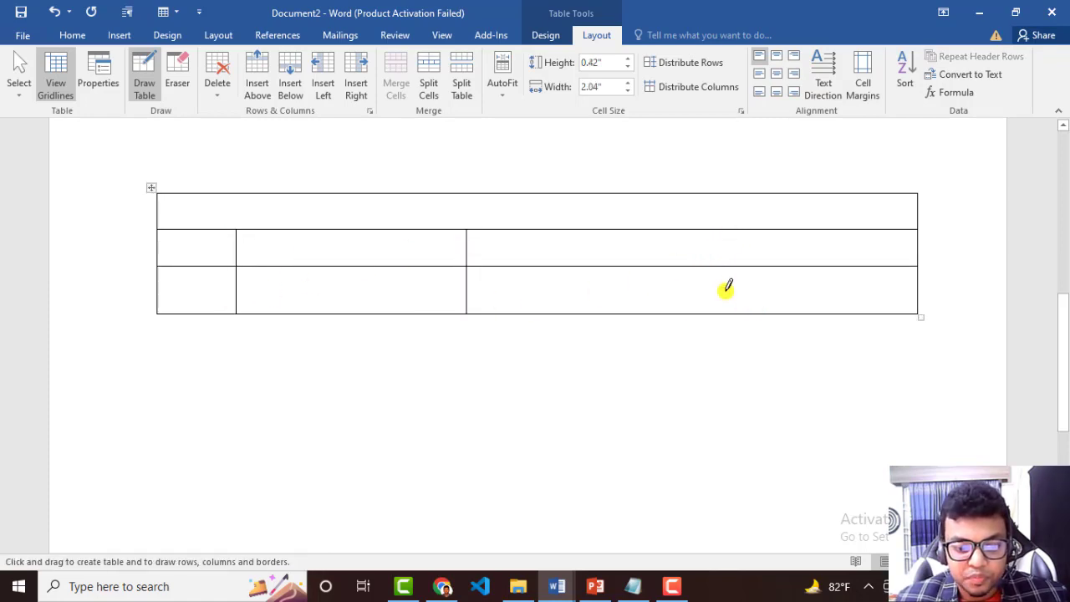
mouse_move(727, 288)
mouse_down()
mouse_move(726, 236)
mouse_move(911, 242)
mouse_up()
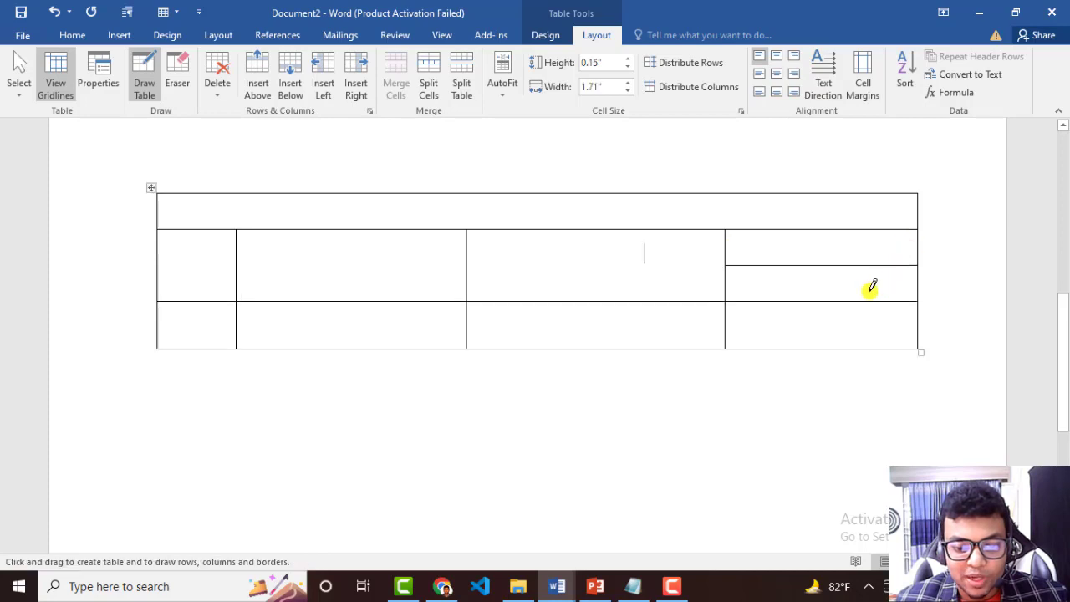
Subdivide the last column's lower middle-row cell with a vertical and a horizontal line, and split its bottom-row cell into four.
drag(840, 265, 839, 303)
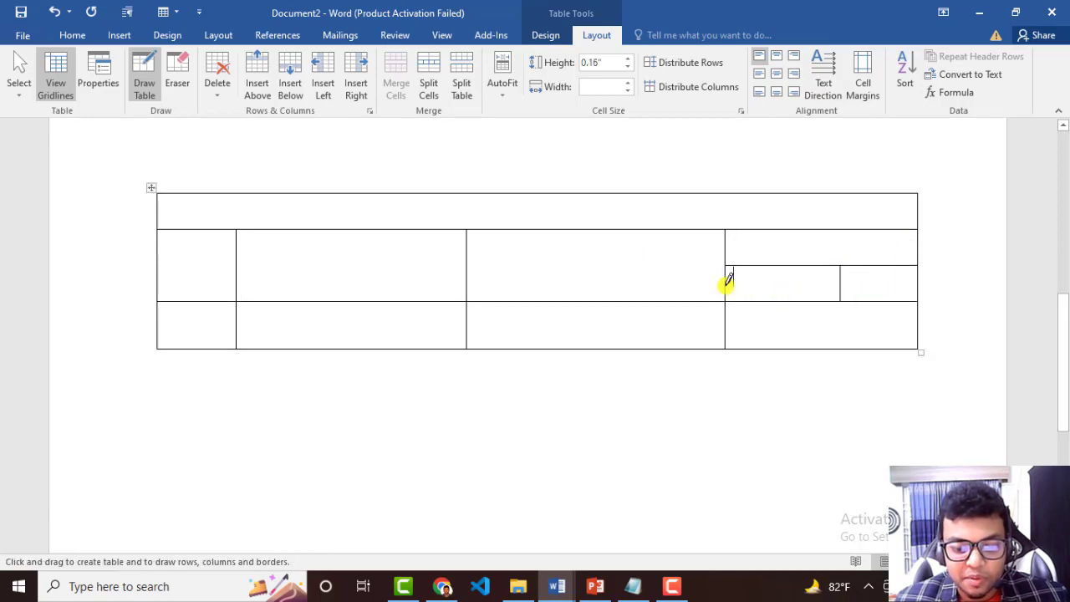
drag(727, 280, 838, 281)
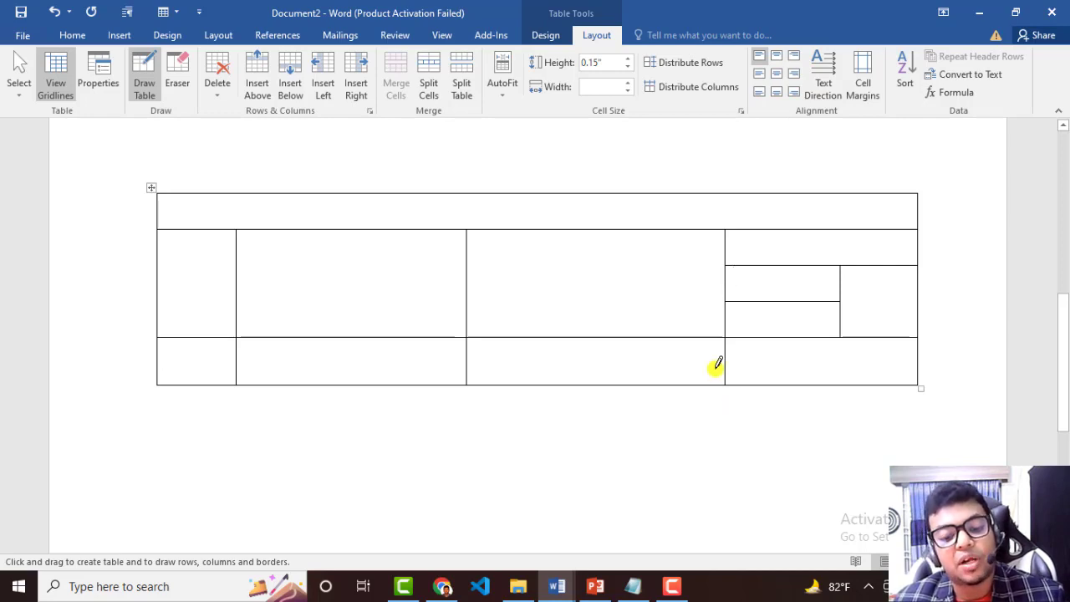
drag(727, 367, 901, 368)
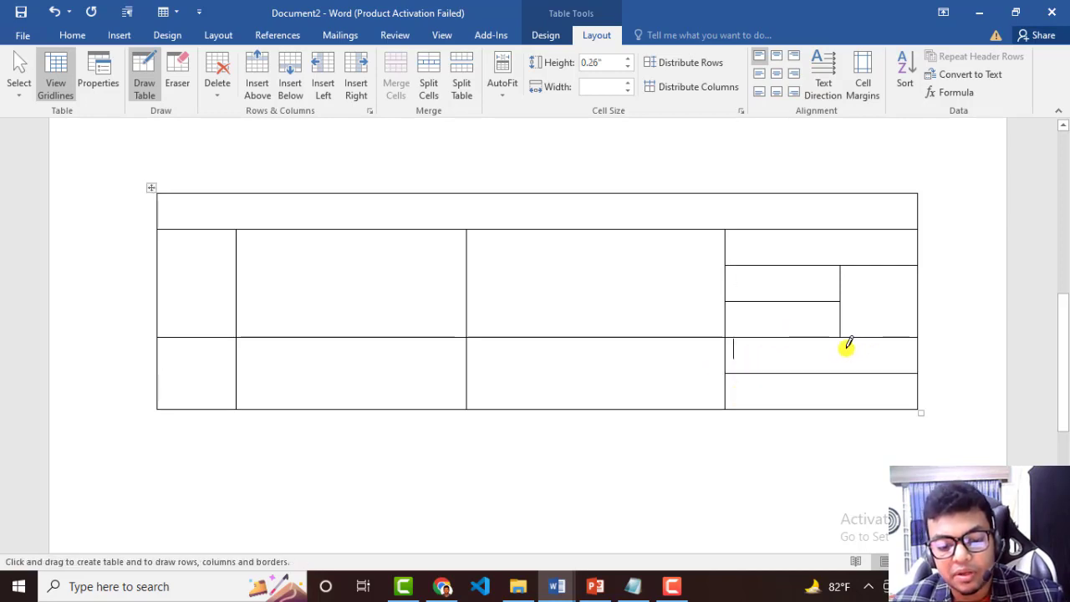
drag(841, 338, 841, 410)
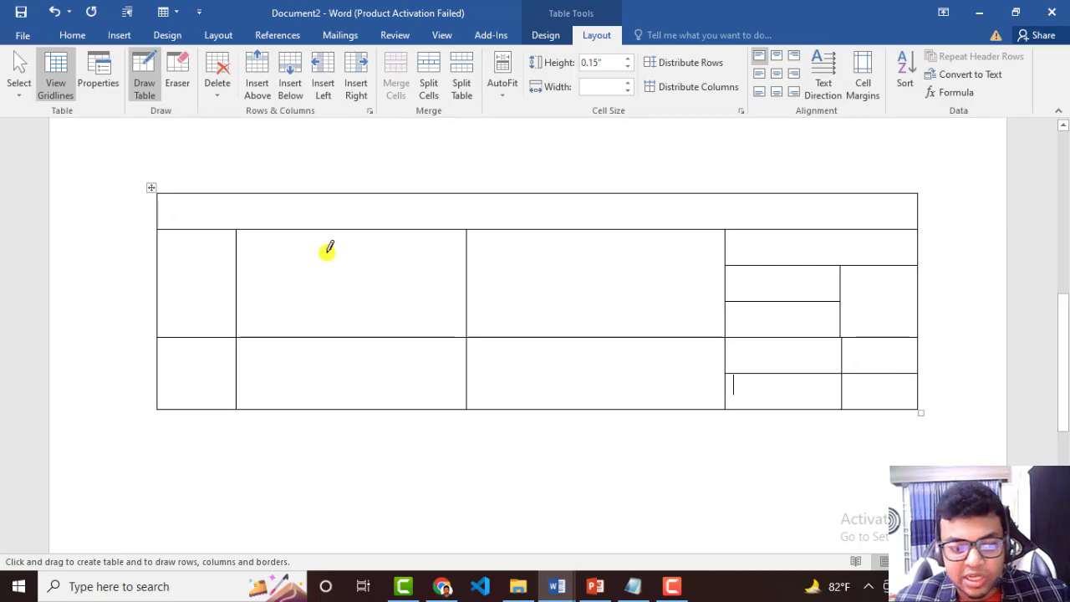
Erase the two horizontal lines in the new table's far-right sub-column, then exit the Eraser.
click(178, 75)
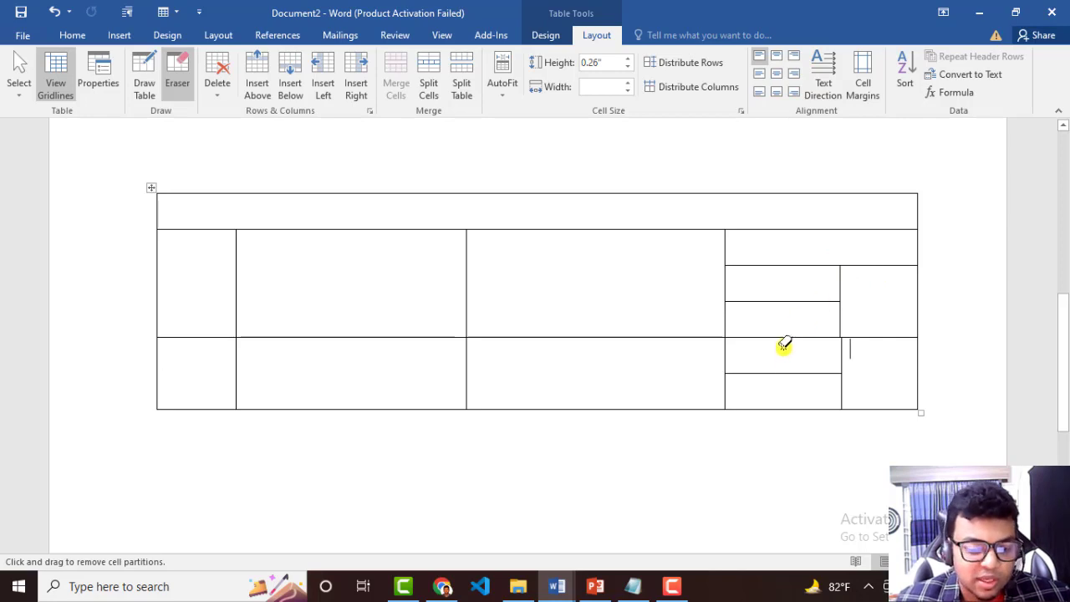
click(873, 341)
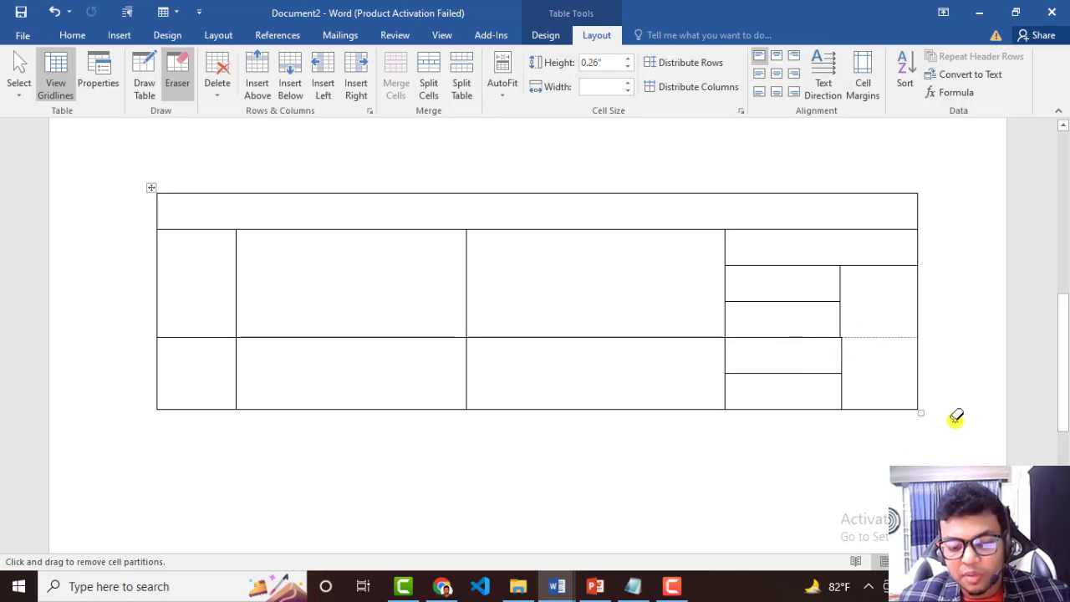
key(Escape)
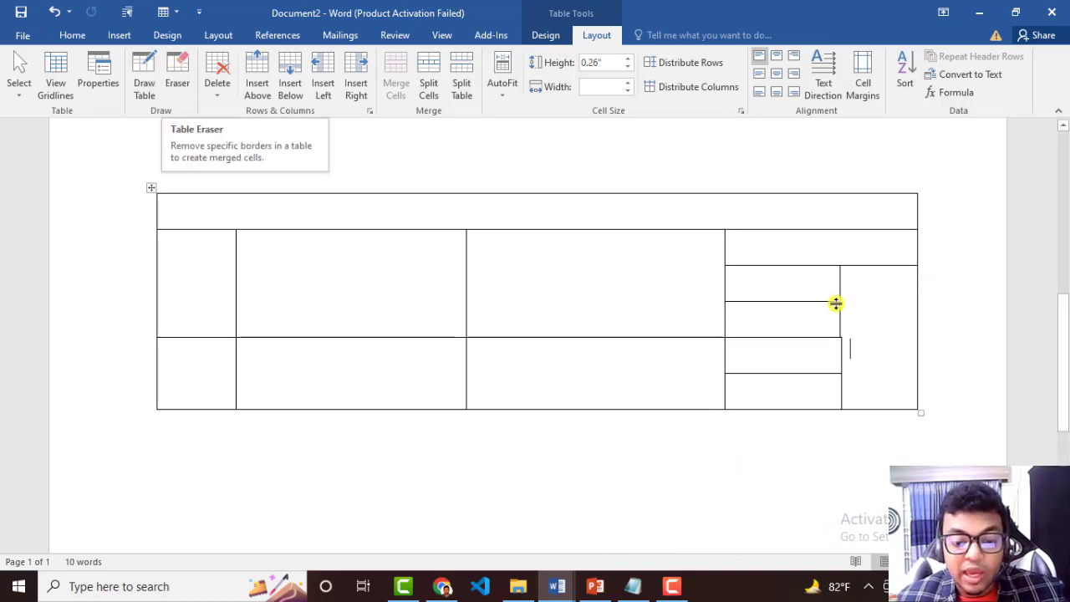
Split the second column's middle-row cell into four with a drawn vertical and horizontal line.
click(140, 91)
drag(346, 233, 346, 336)
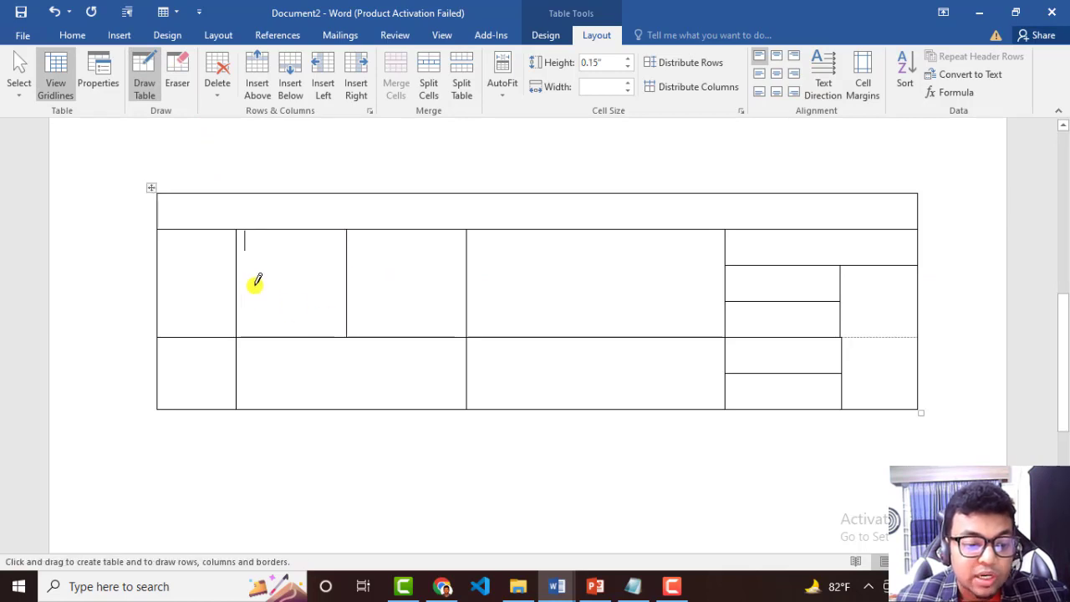
drag(255, 284, 458, 292)
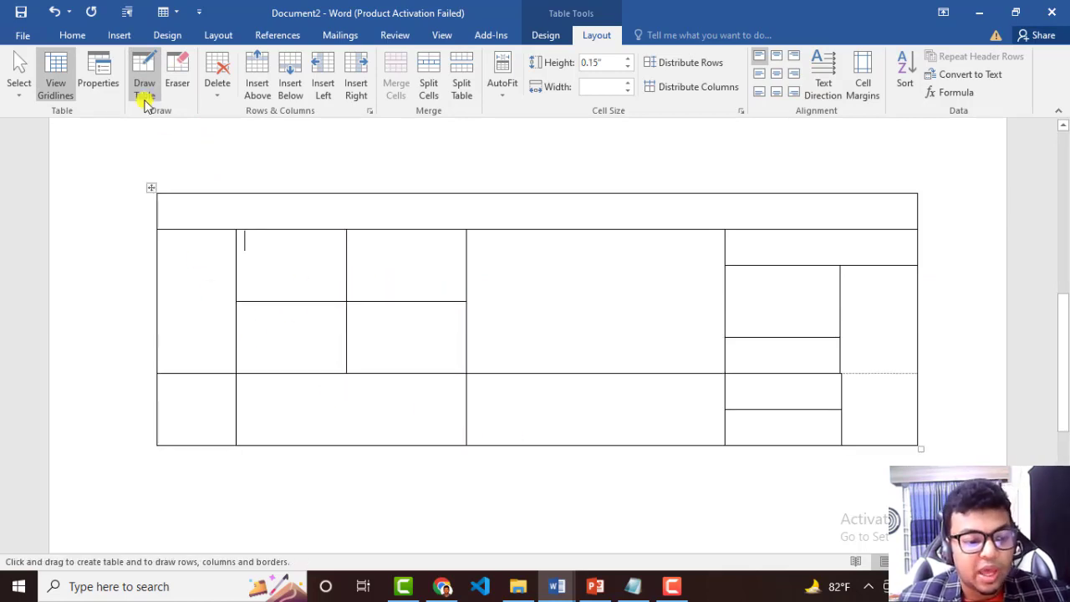
click(107, 39)
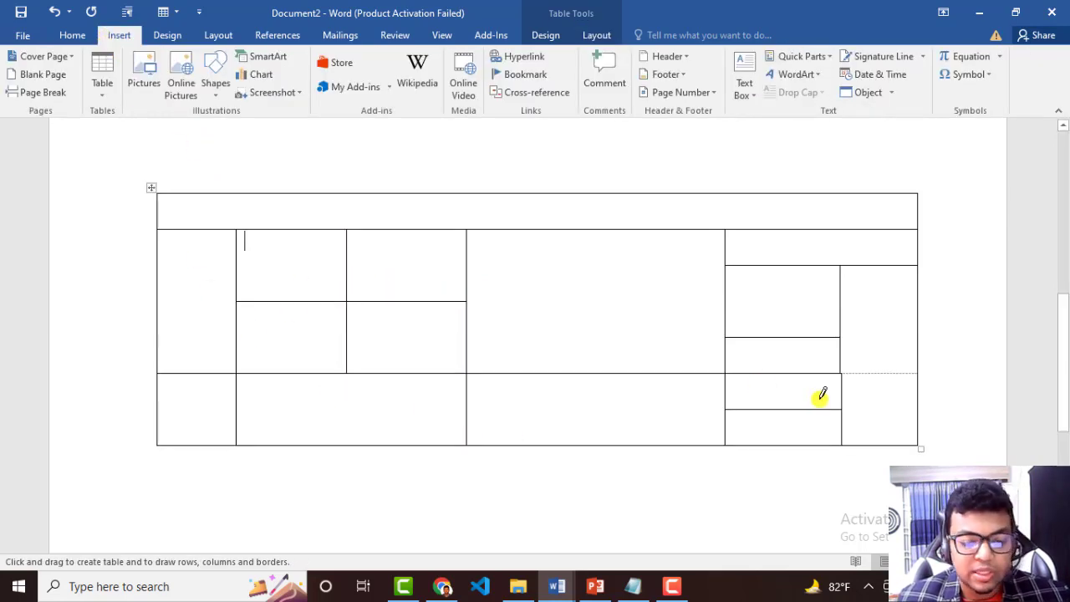
scroll(816, 394, down, 1)
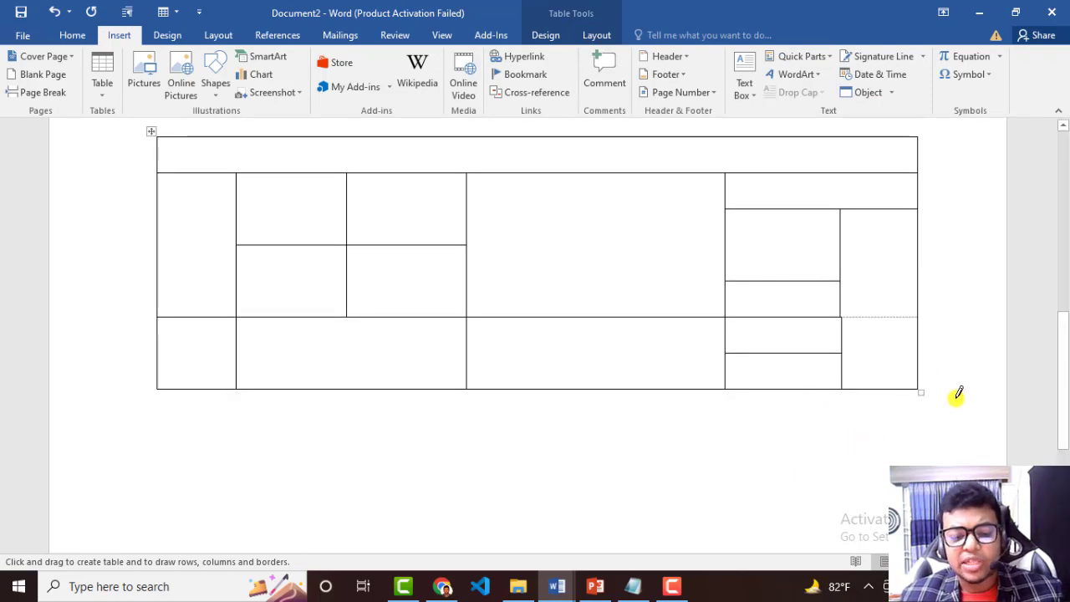
Turn off Draw Table mode and leave the drawn table.
click(107, 86)
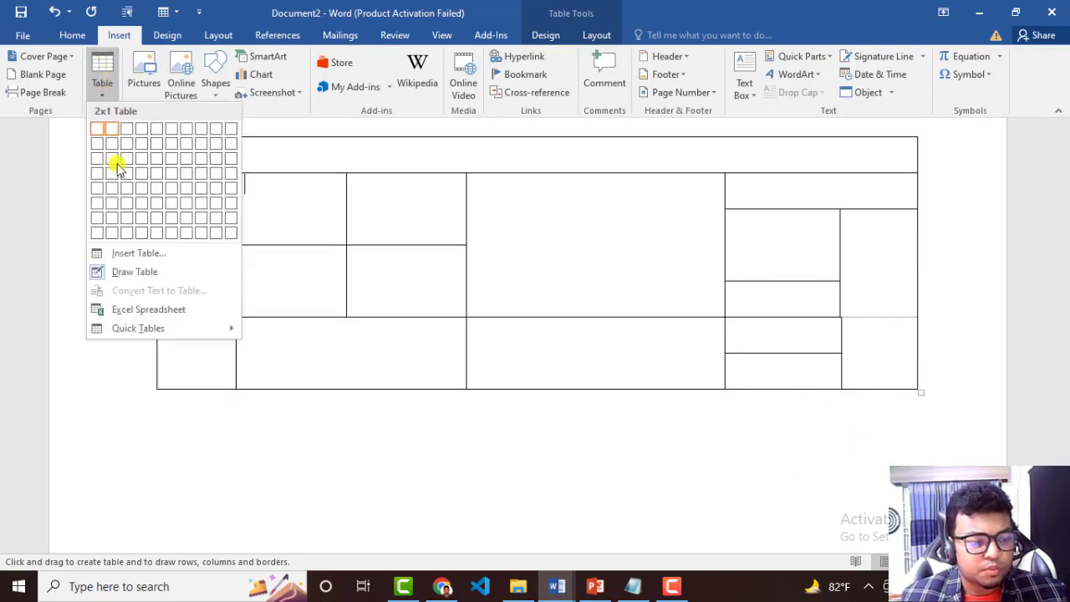
click(119, 276)
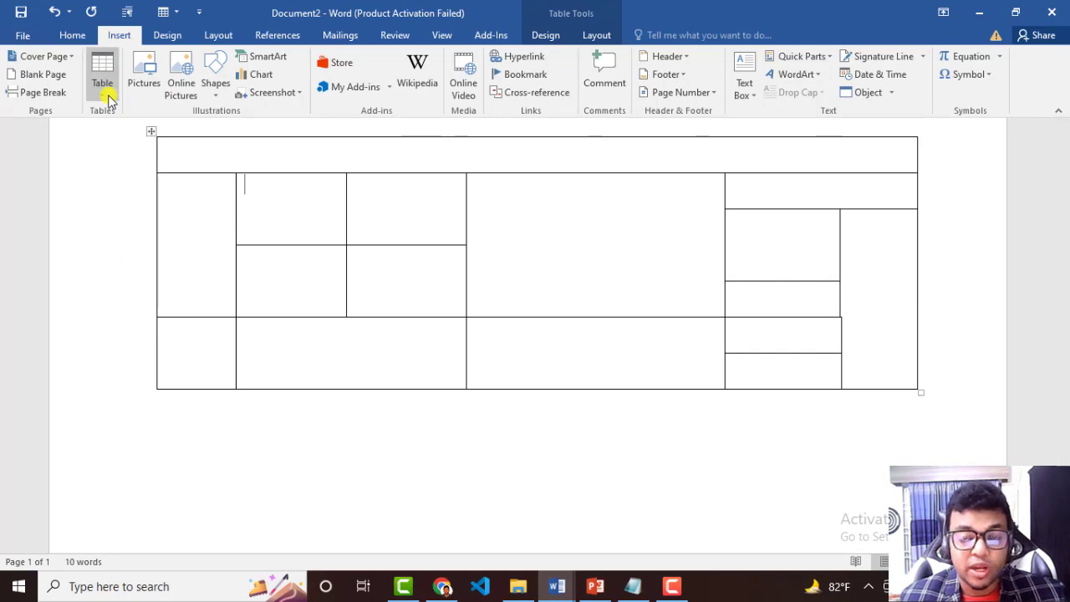
click(987, 385)
Select the entire hand-drawn table and delete it from the document.
scroll(910, 391, down, 1)
scroll(908, 391, down, 2)
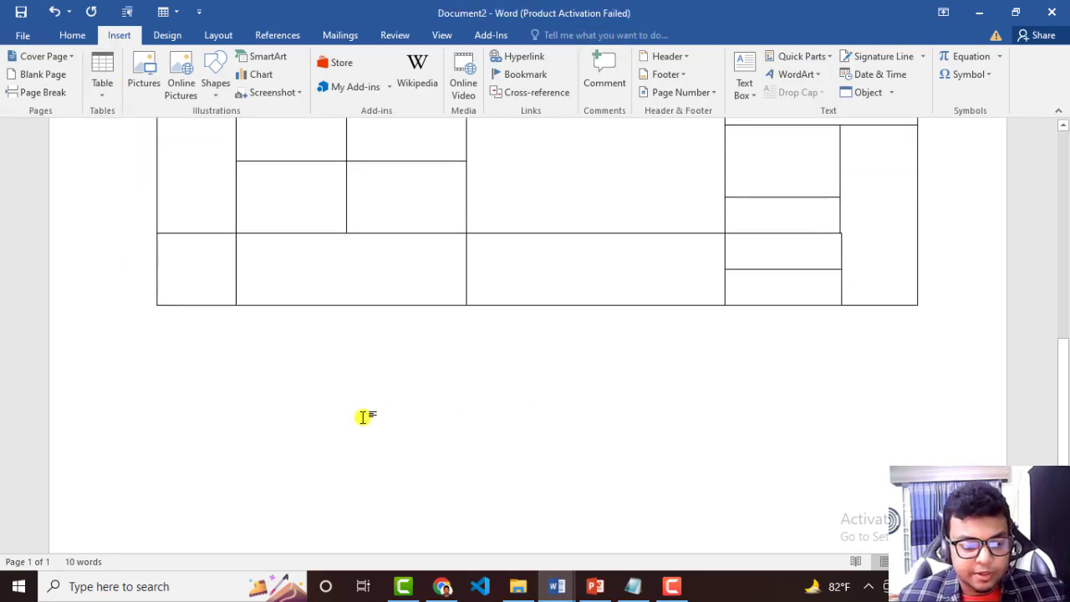
scroll(931, 389, up, 2)
scroll(939, 379, down, 2)
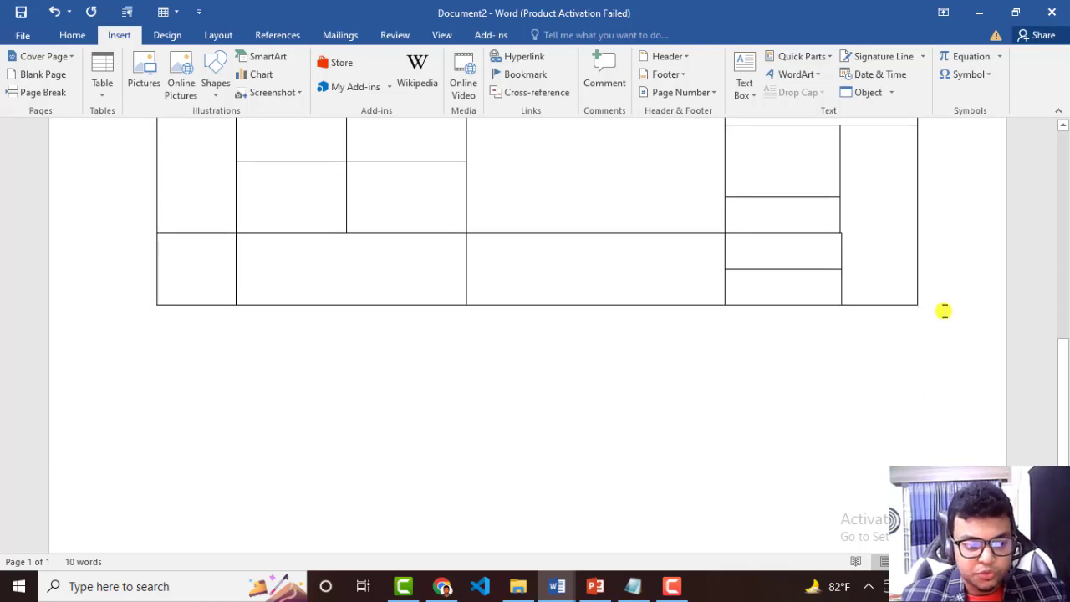
scroll(943, 309, up, 2)
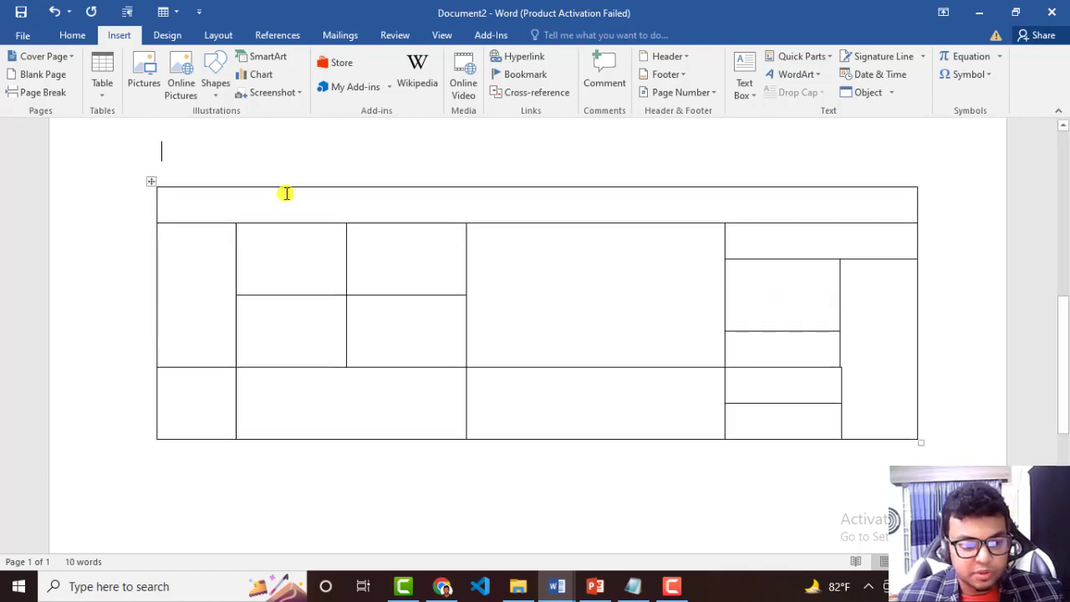
scroll(282, 198, up, 1)
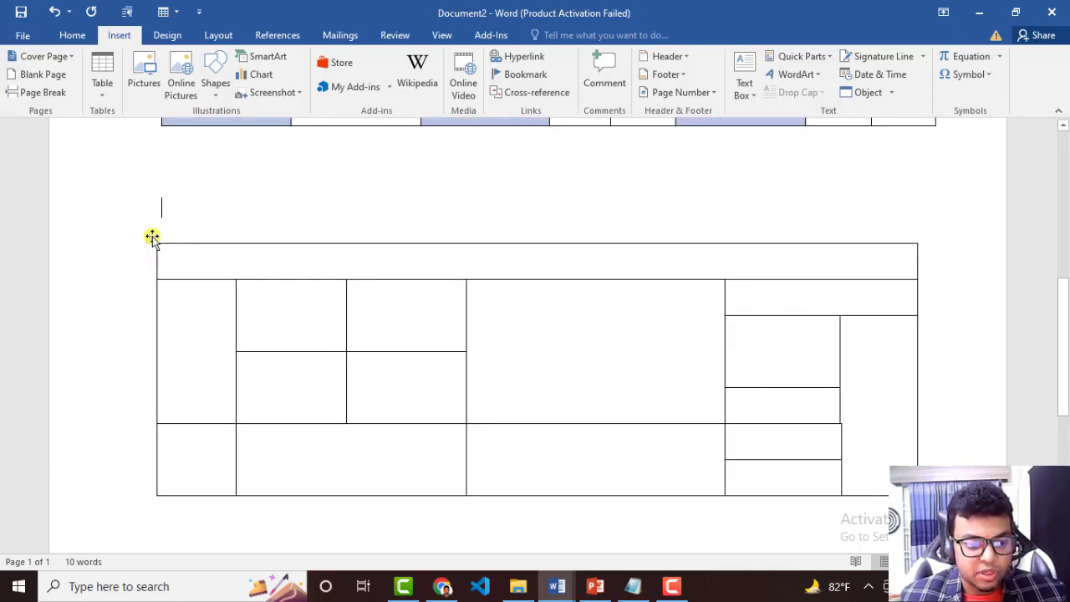
click(151, 238)
click(175, 247)
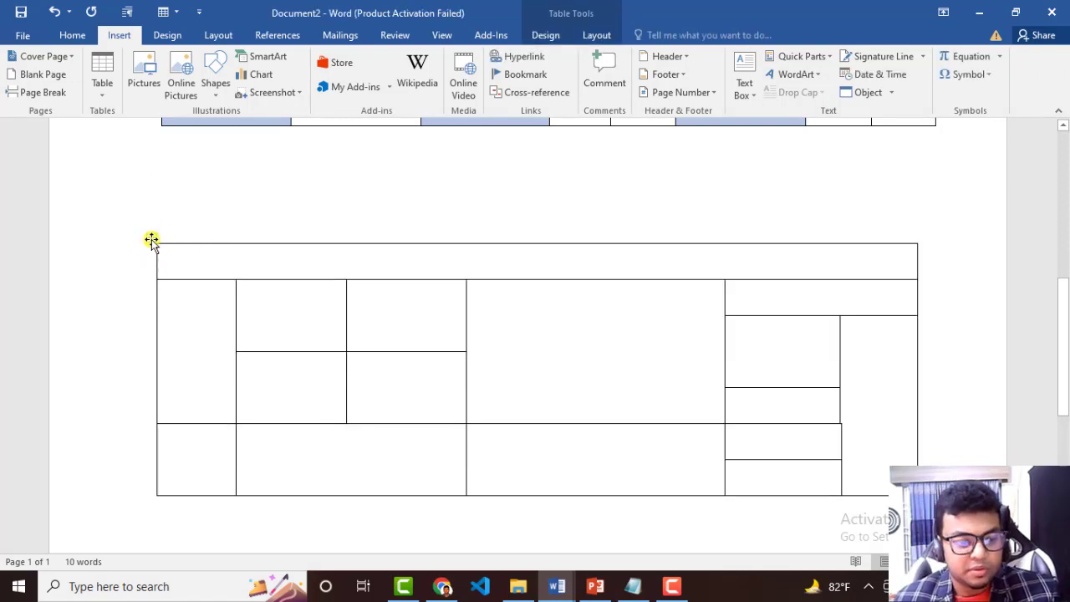
click(151, 239)
key(Left)
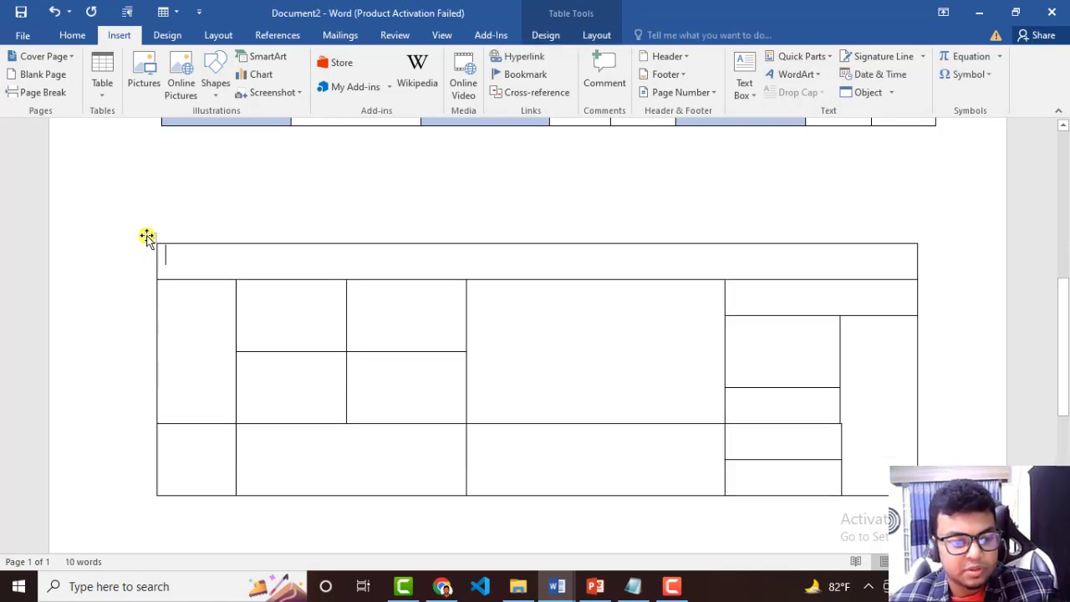
click(148, 236)
key(Left)
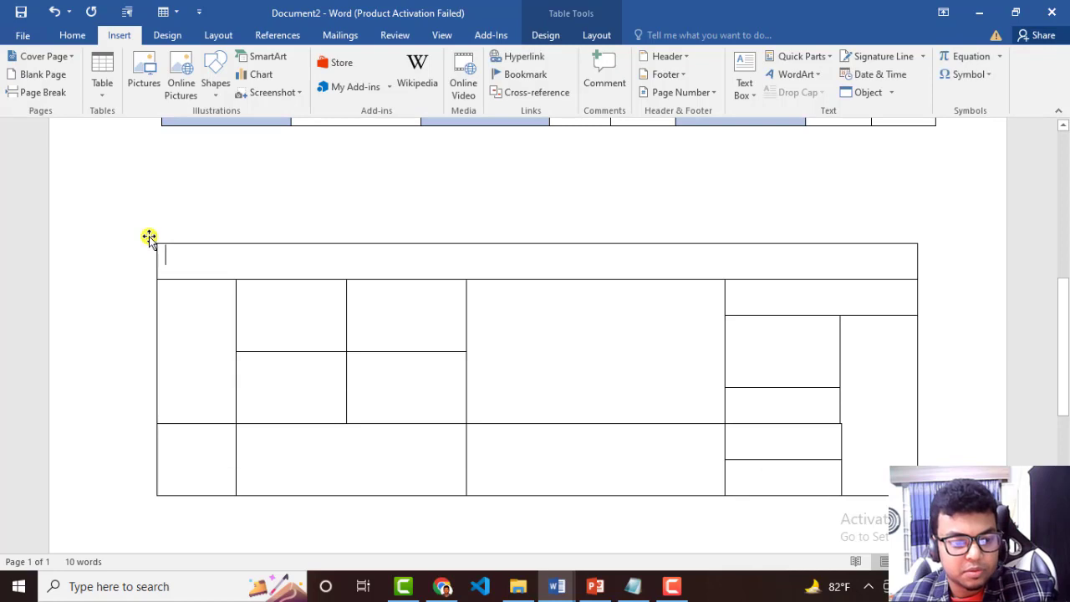
click(147, 237)
right_click(192, 261)
click(404, 217)
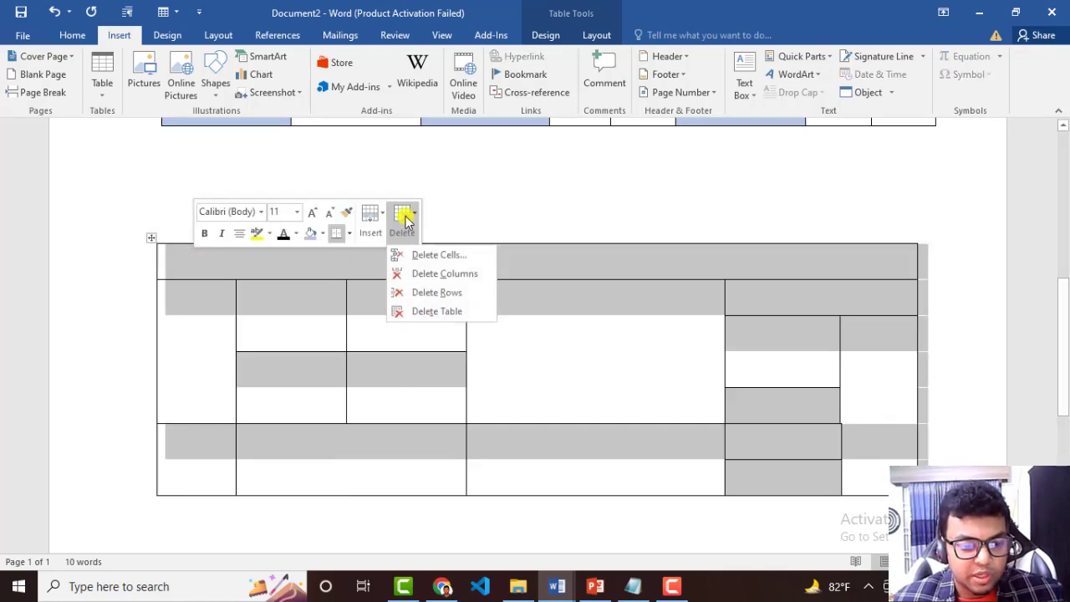
click(418, 311)
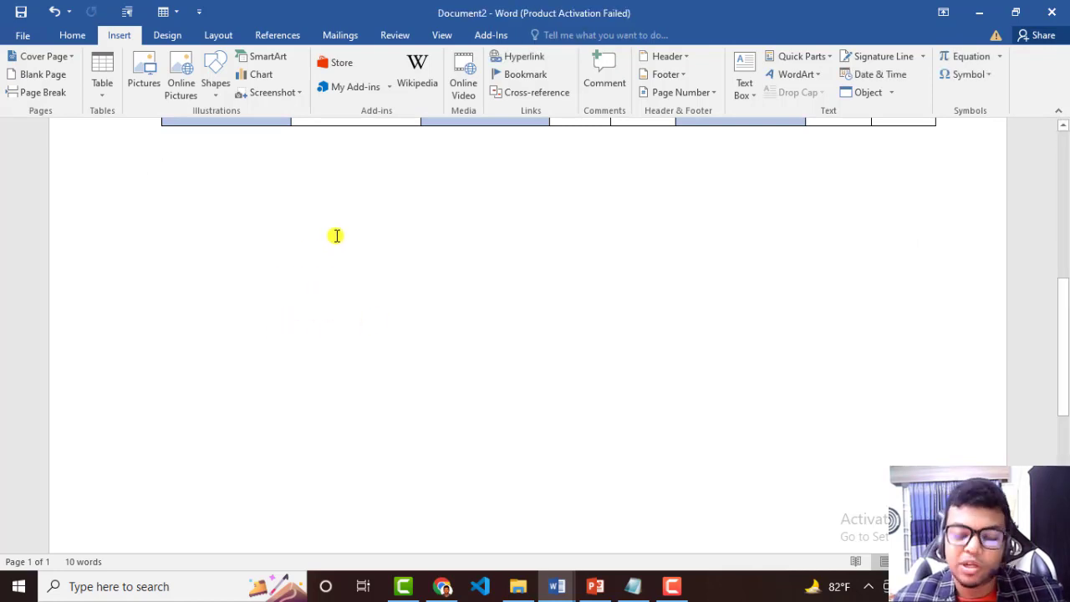
Enter One, Two, Three, Four and Five as separate paragraphs in the blank area below the remaining table.
key(Return)
key(Return)
key(Return)
key(Return)
key(Return)
key(Return)
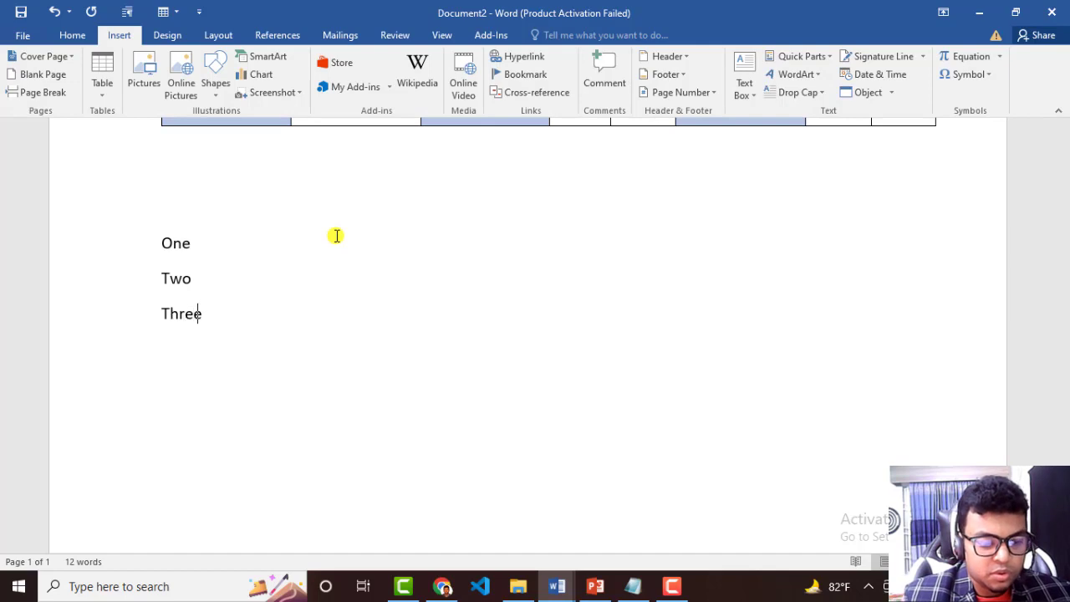
text(Four )
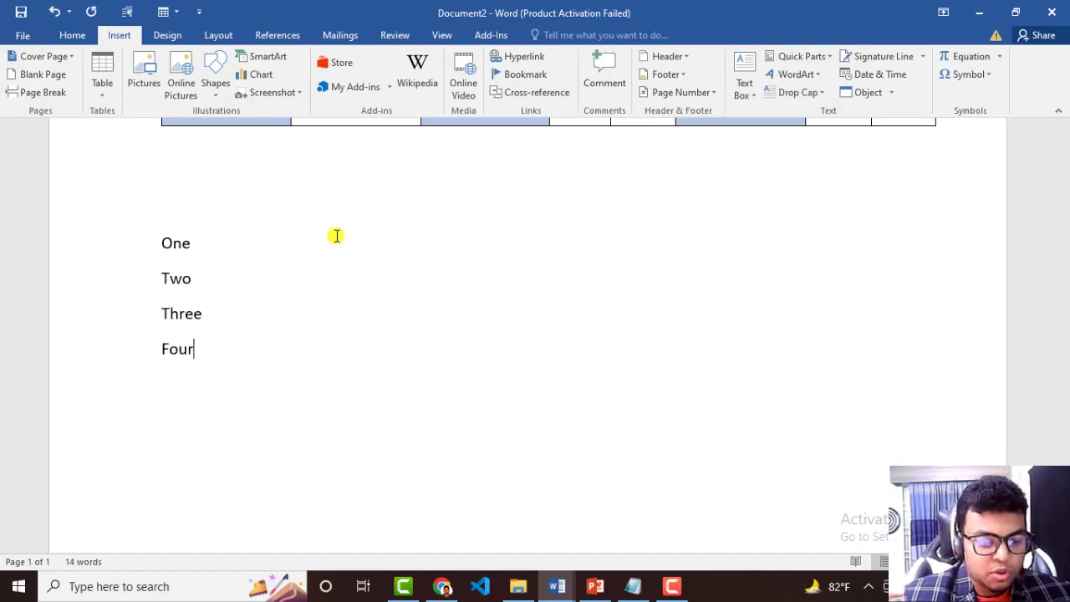
text(Five)
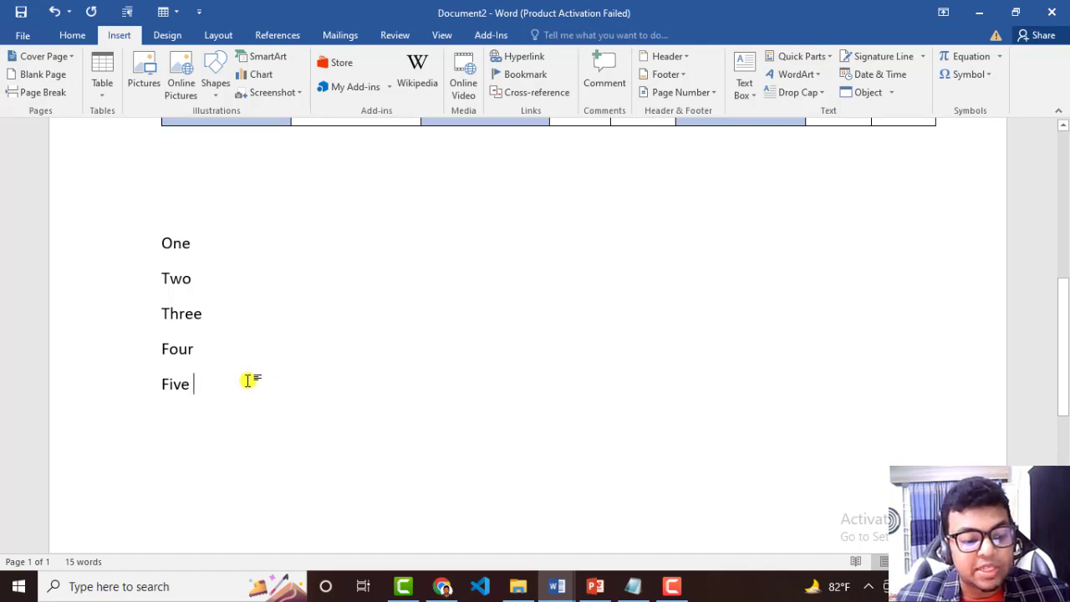
Convert the five lines One to Five into a one-column table separated at paragraphs, and undo the conversion.
drag(248, 380, 150, 255)
drag(203, 385, 112, 239)
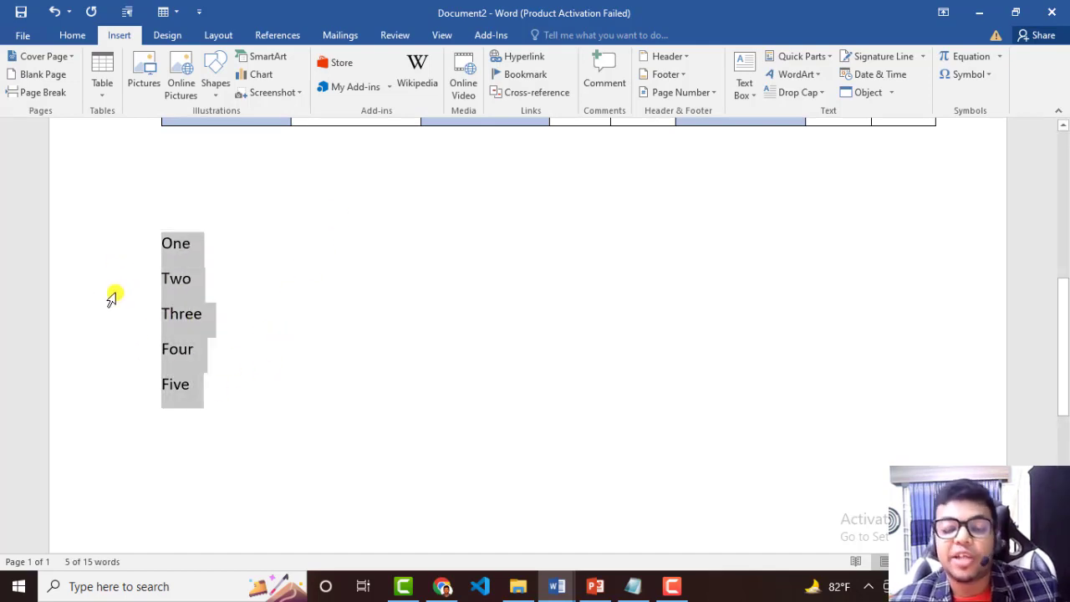
drag(212, 396, 166, 259)
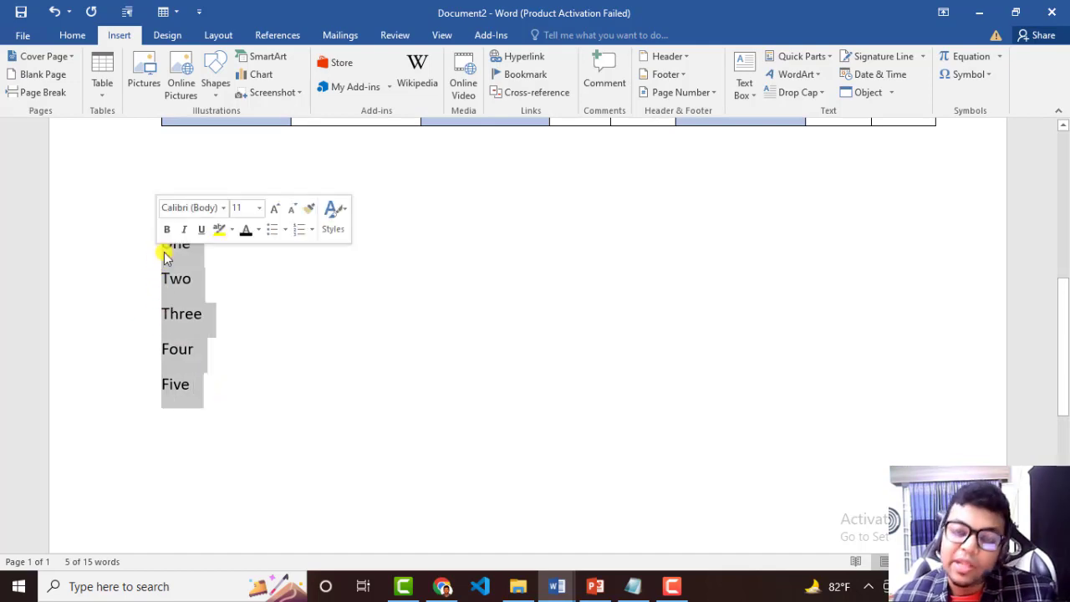
drag(222, 401, 155, 254)
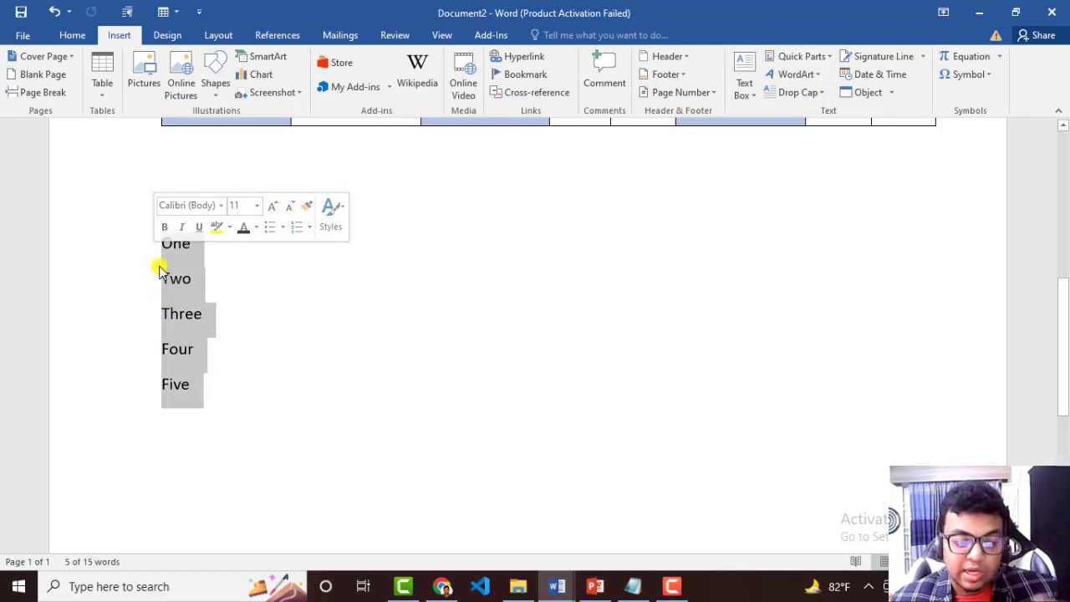
click(102, 88)
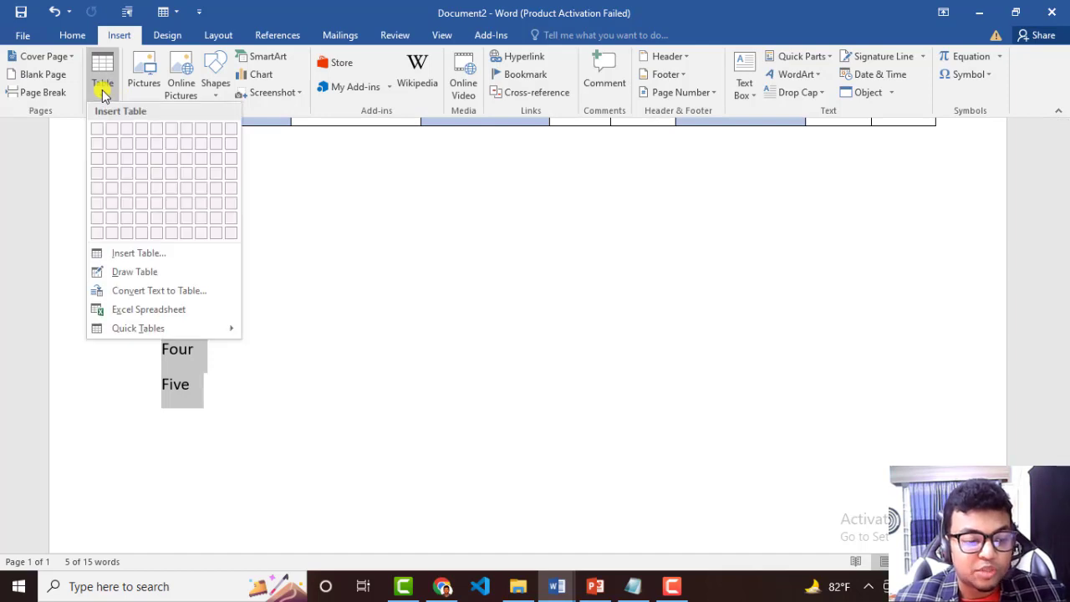
click(175, 293)
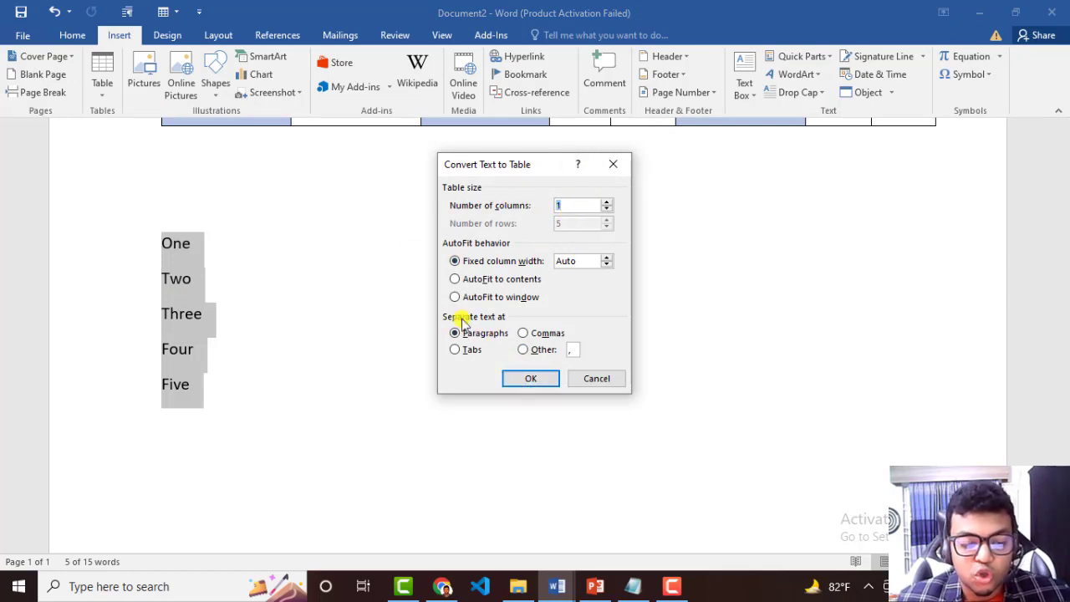
click(528, 383)
click(554, 418)
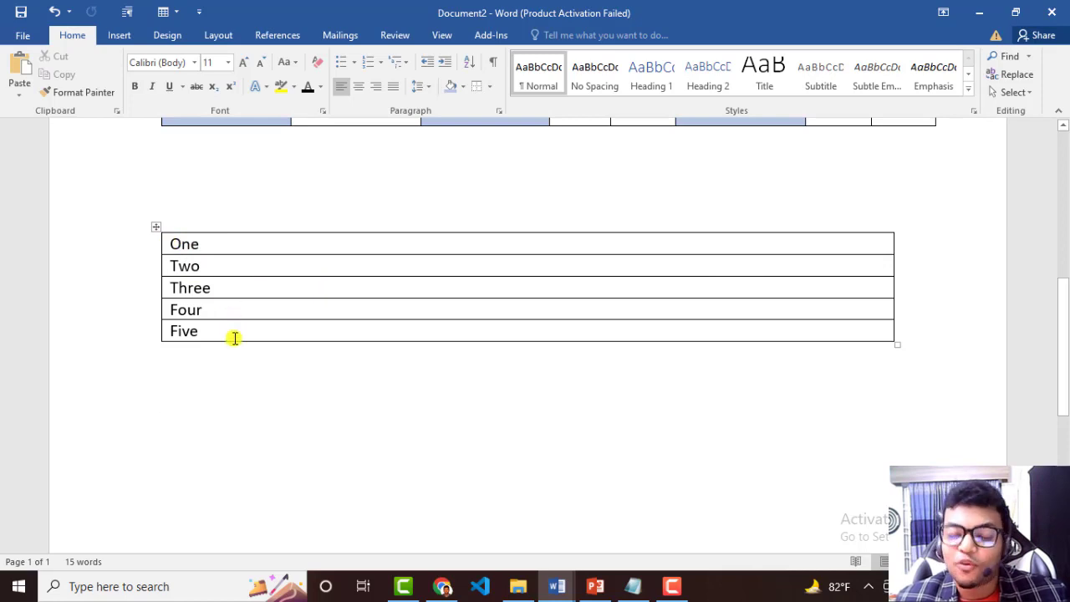
key(ctrl+z)
Write "One Two Three Four Five" on a single line below the list, leaving an empty paragraph between them.
click(246, 387)
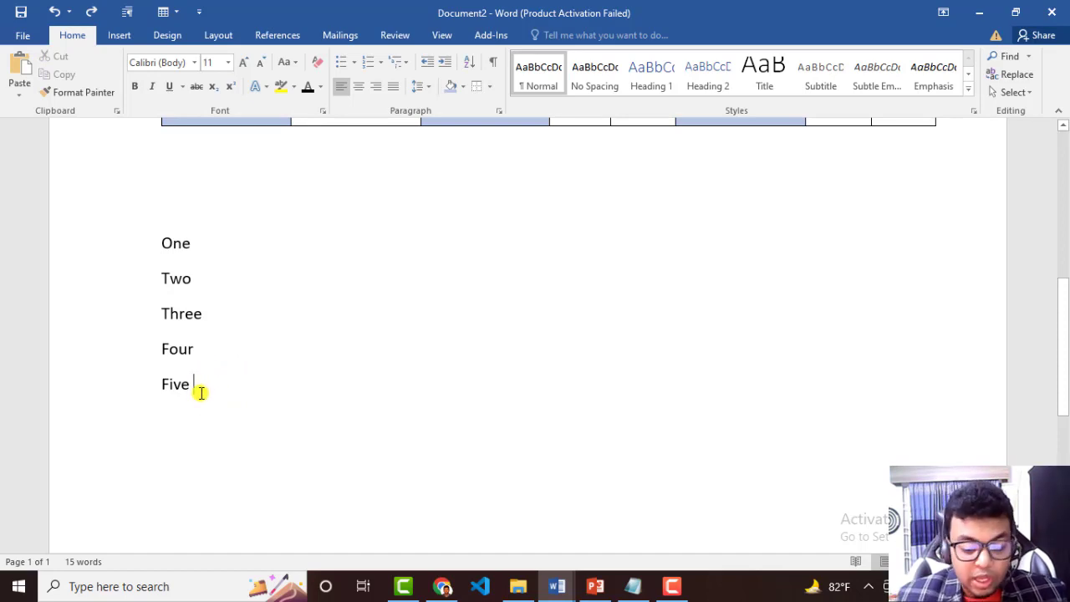
key(Return)
key(Return)
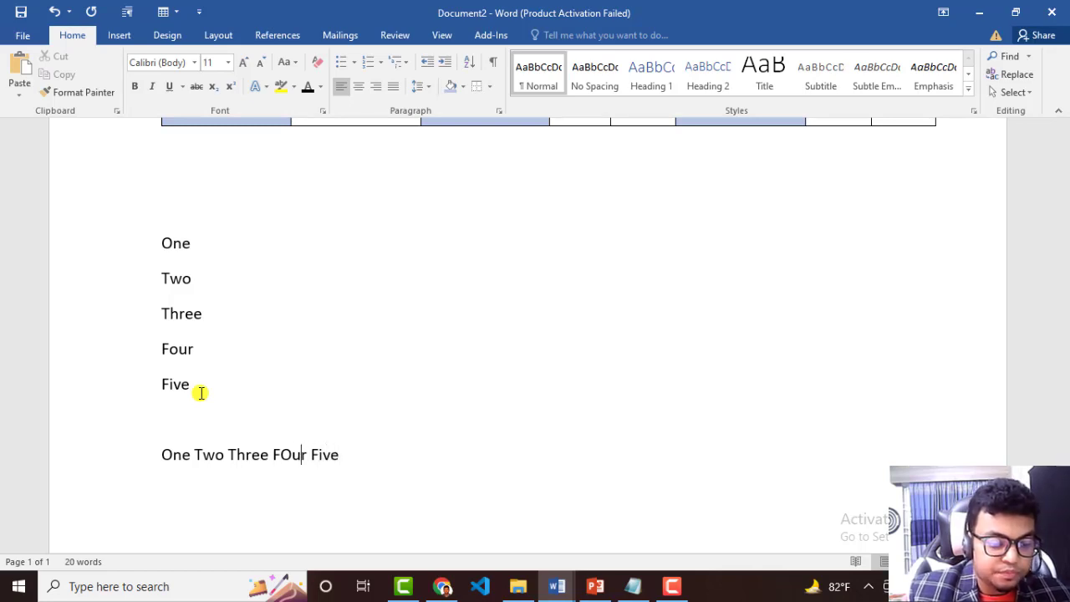
key(BackSpace)
text(o)
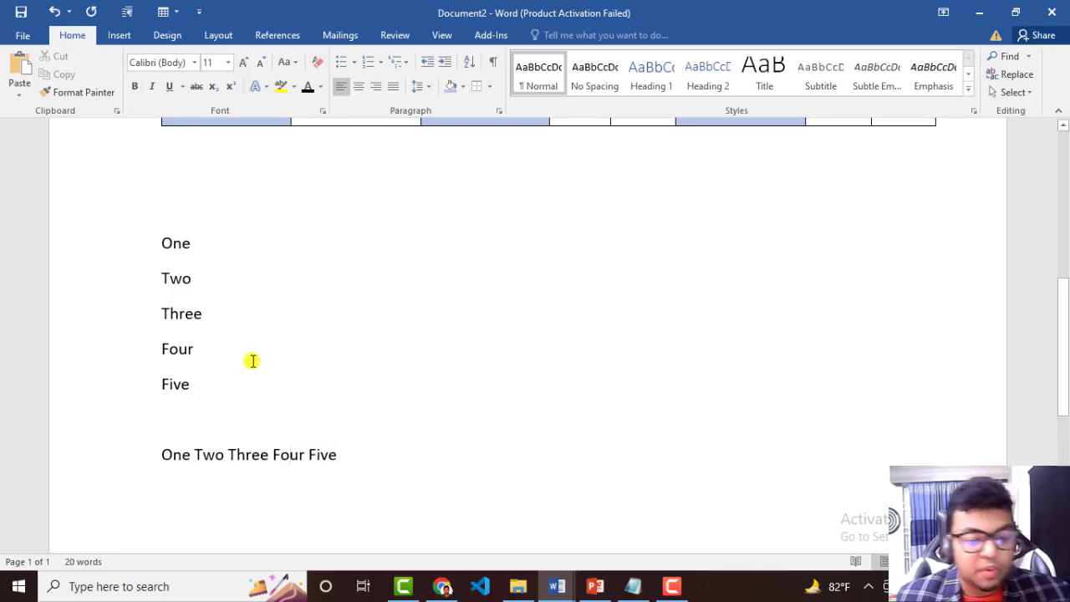
click(344, 440)
drag(352, 450, 165, 453)
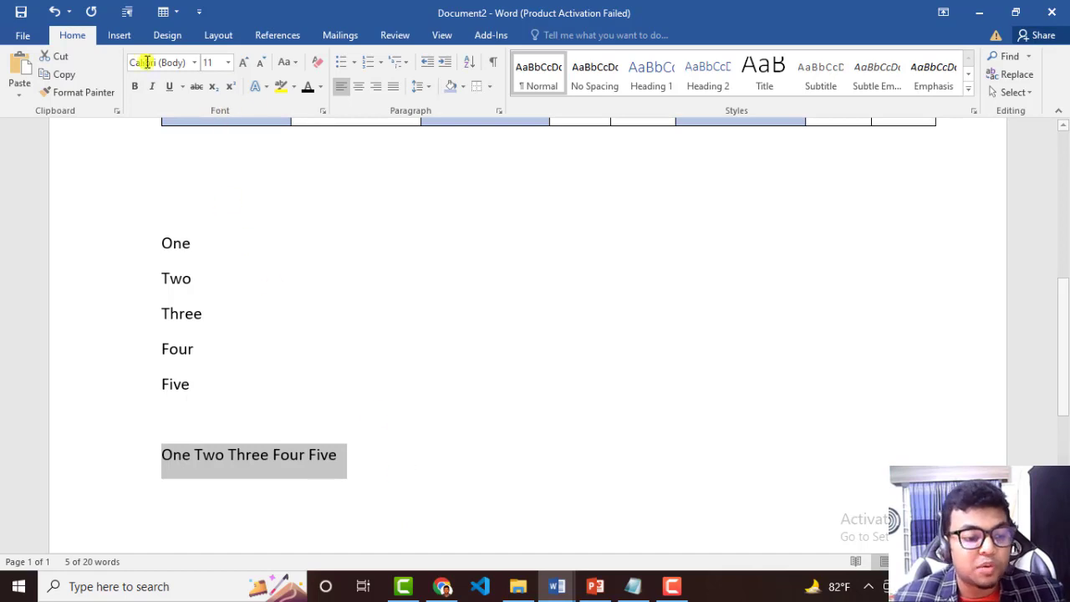
click(118, 35)
click(113, 98)
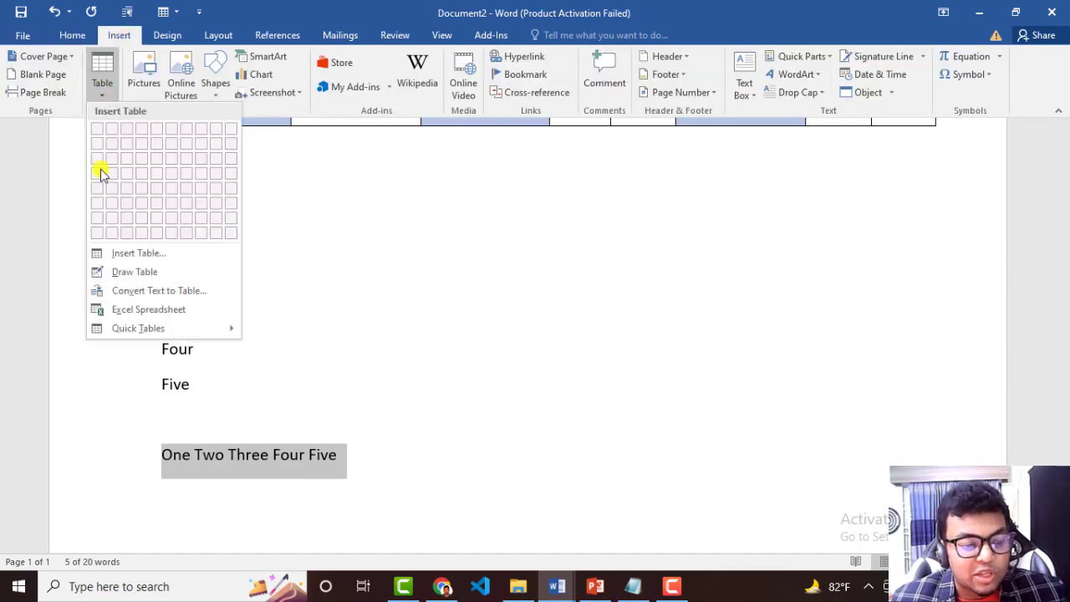
click(126, 290)
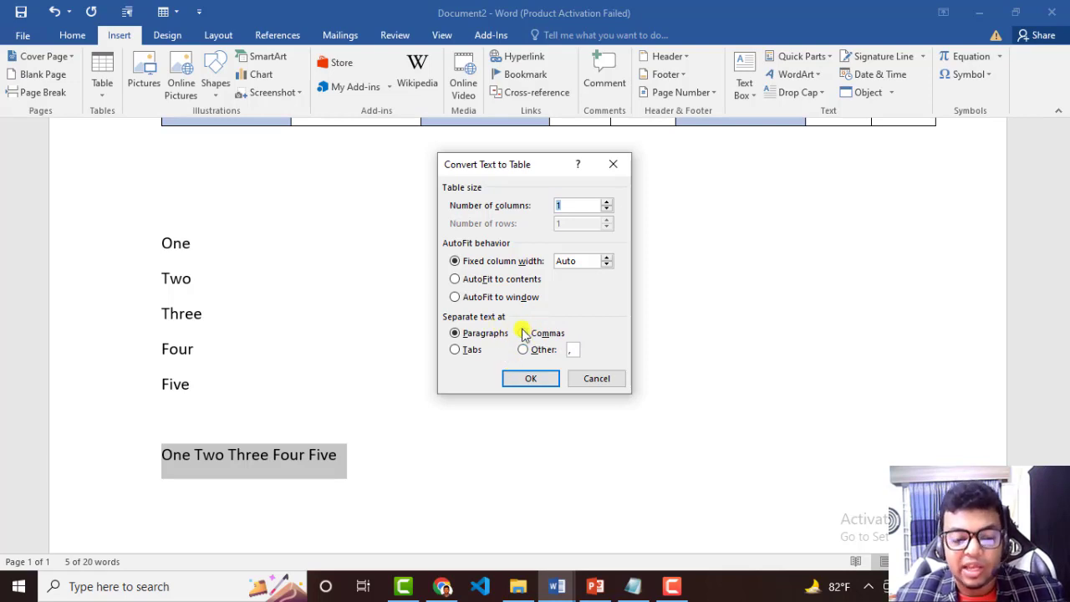
click(525, 334)
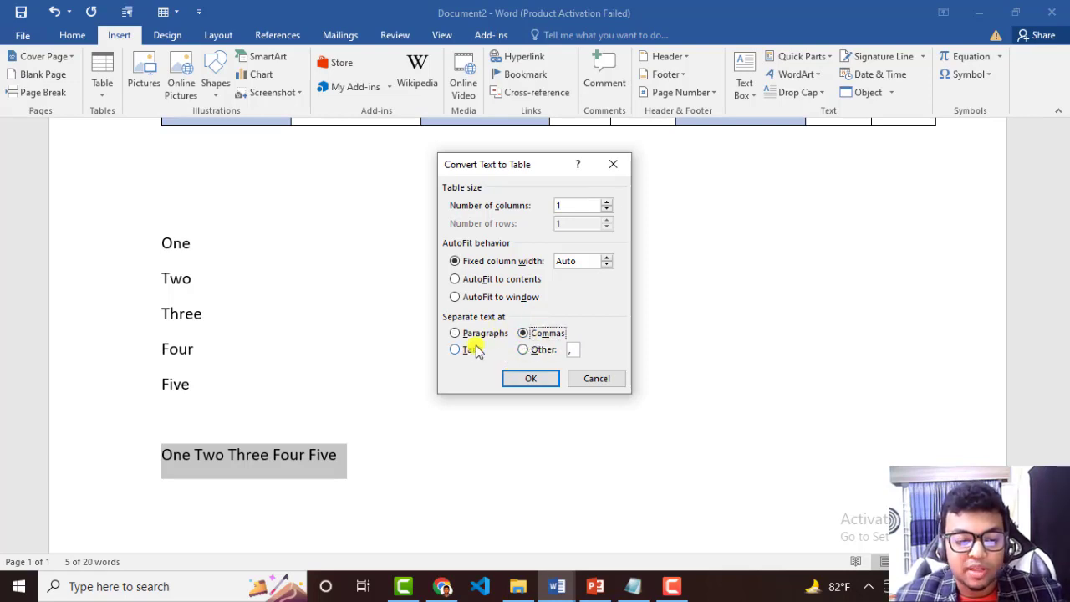
click(526, 350)
click(523, 333)
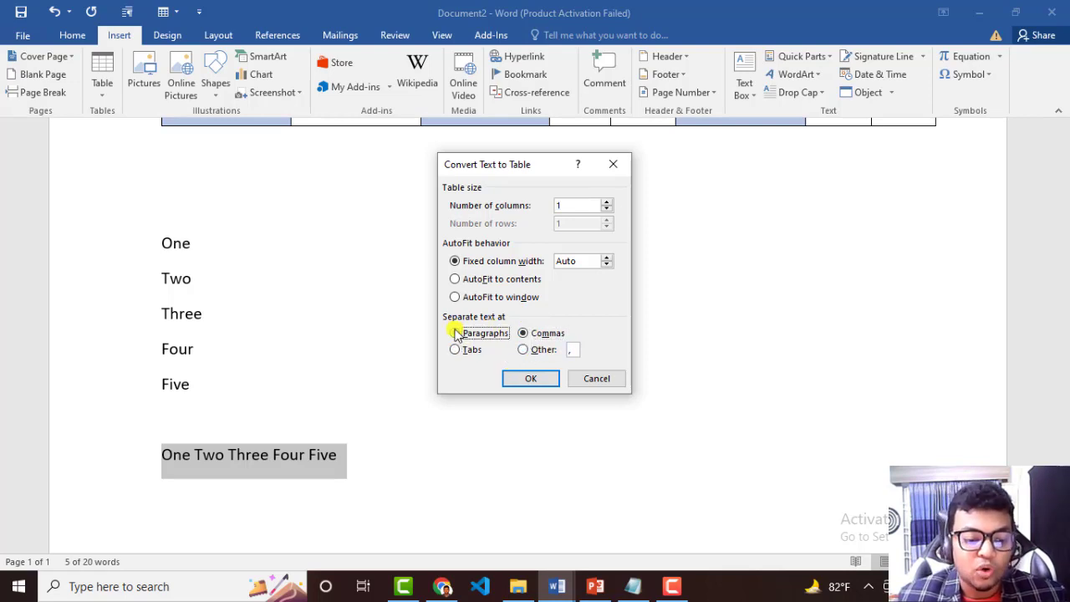
click(456, 333)
click(522, 350)
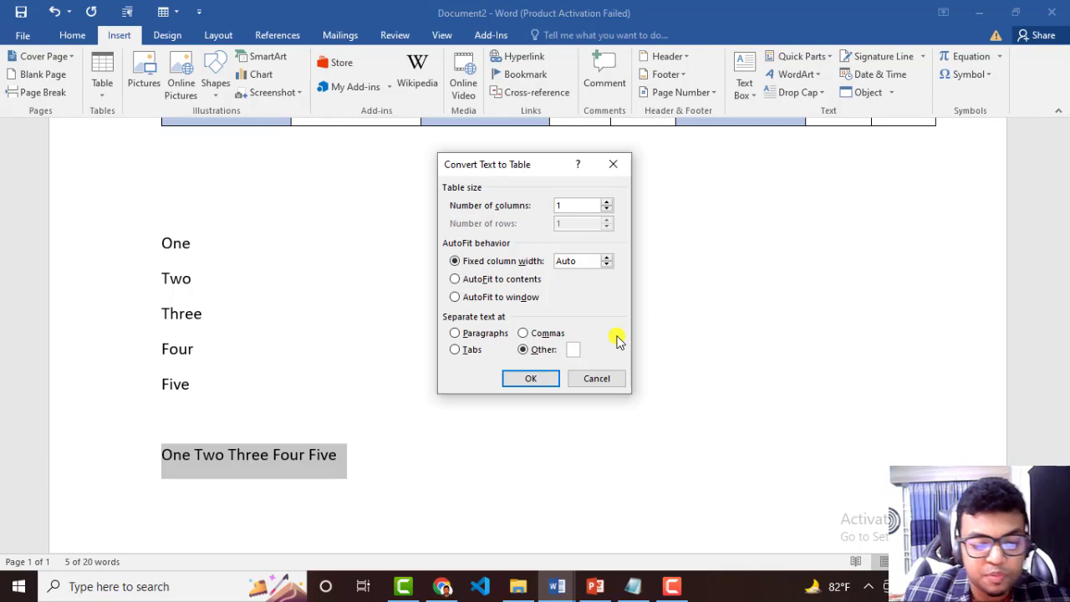
click(545, 378)
click(545, 336)
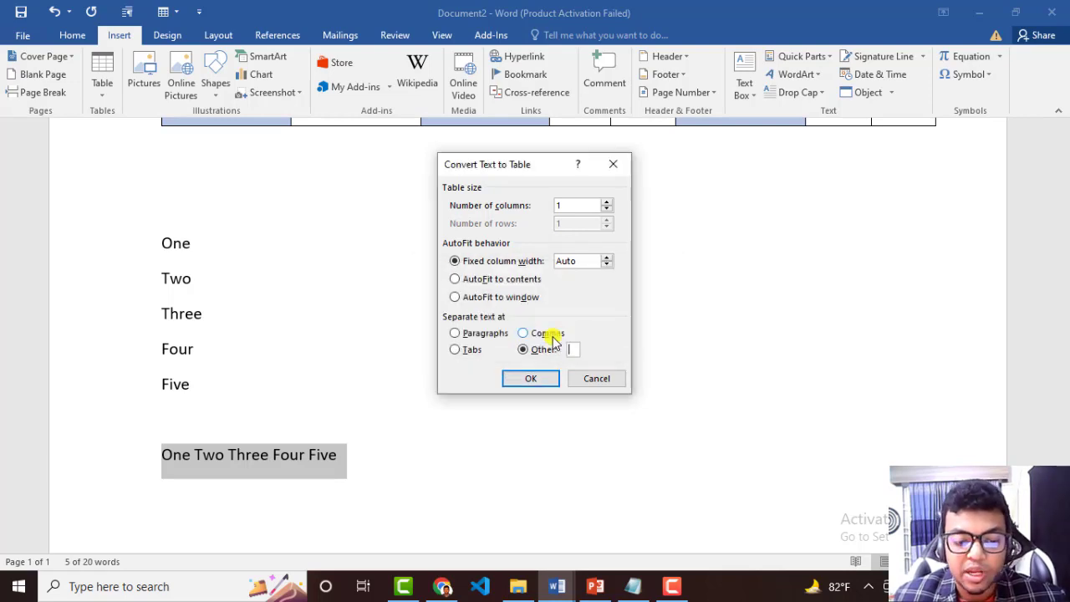
click(608, 378)
Insert a comma after each word of the single line so it reads "One , Two ,Three ,Four, Five,".
click(187, 455)
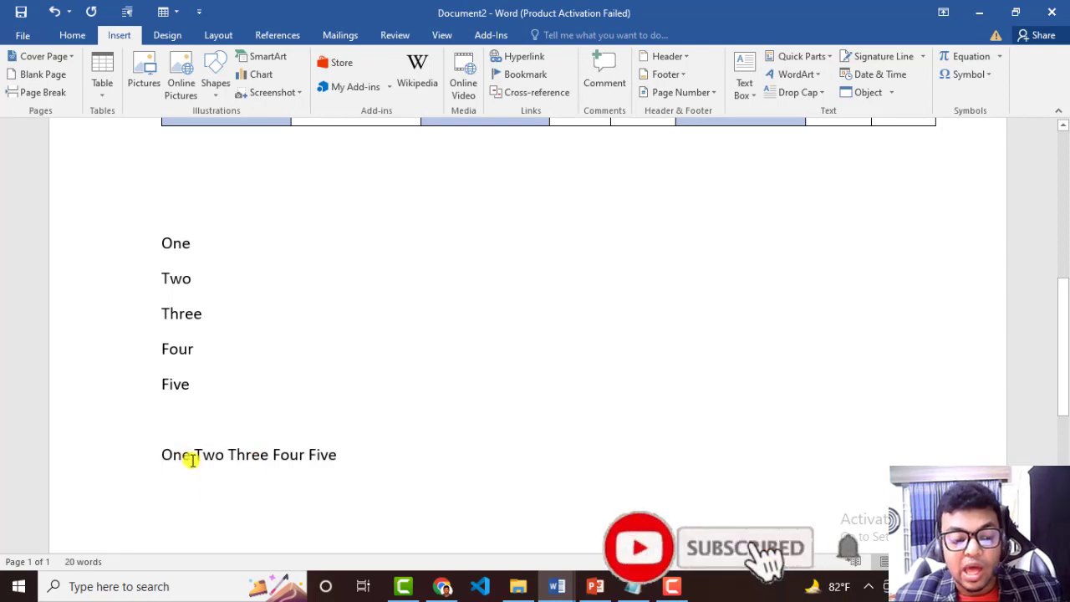
text(,)
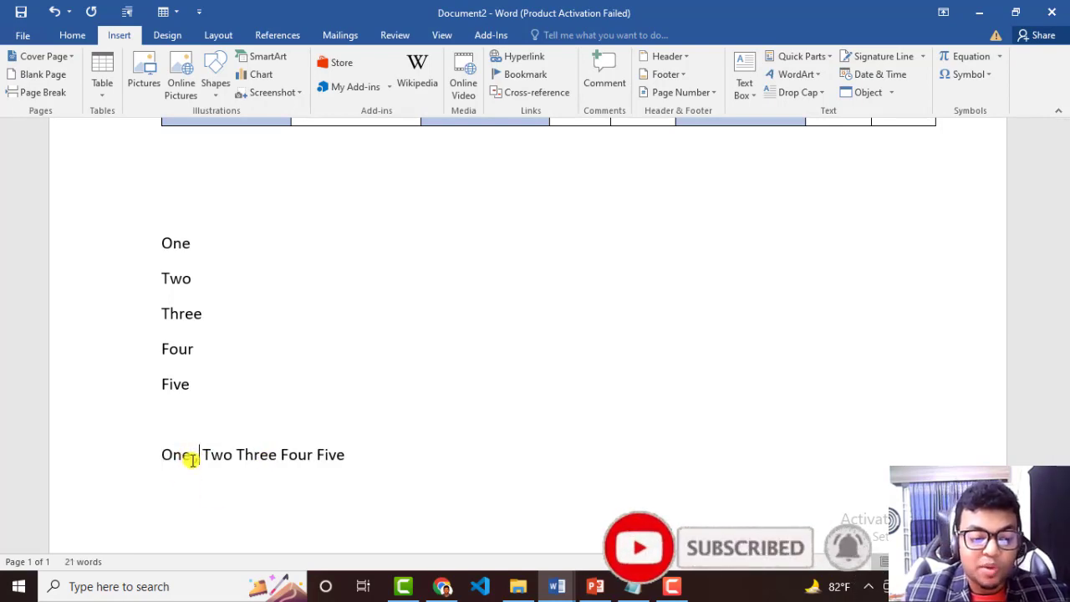
text(,)
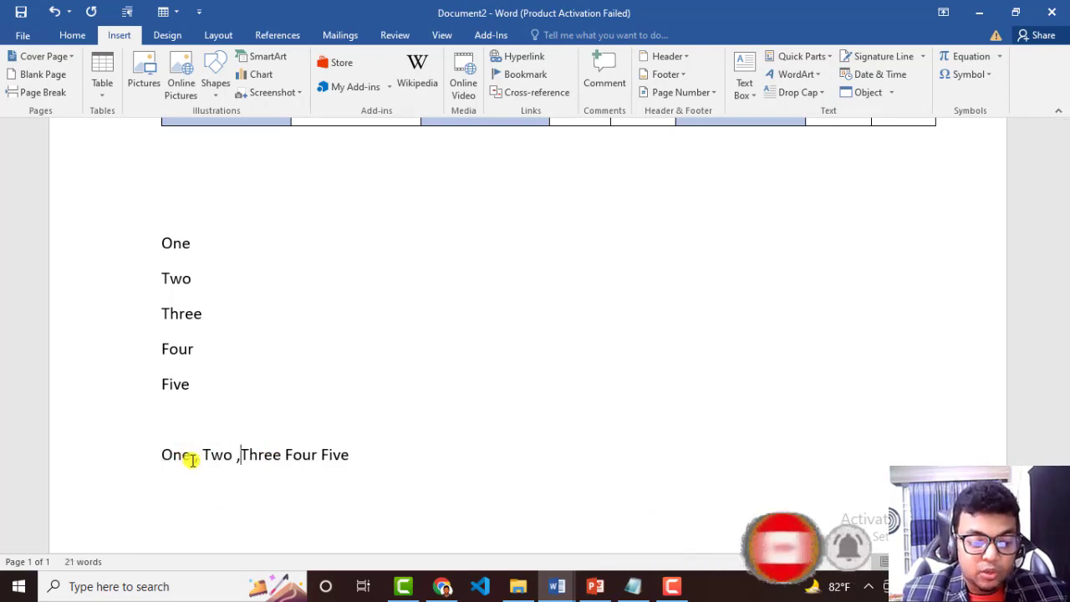
key(Right)
key(Right)
key(Right)
key(Right)
key(Right)
text(,)
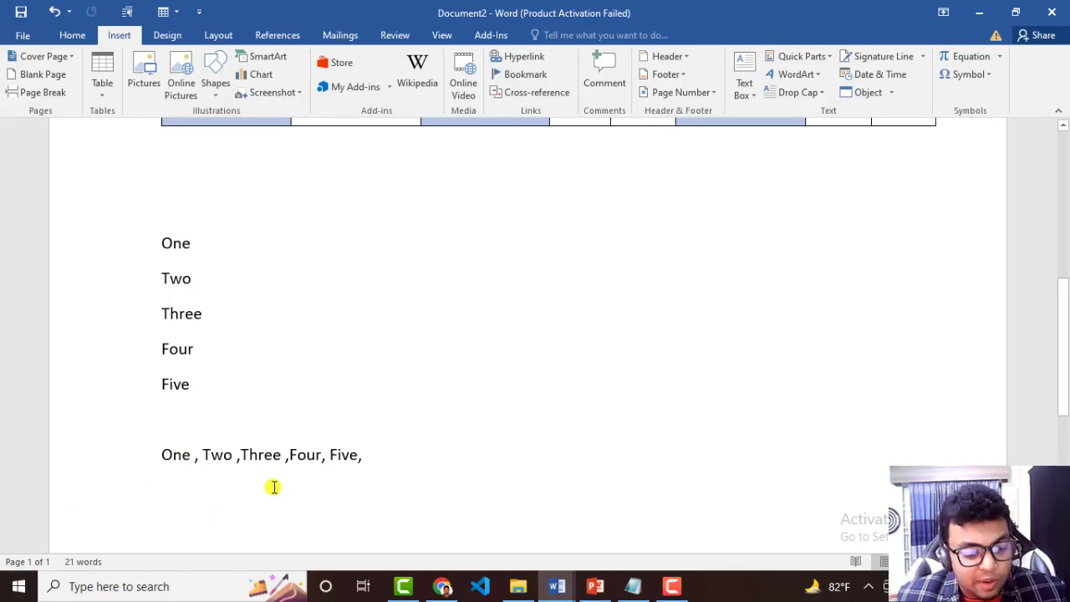
drag(203, 457, 192, 461)
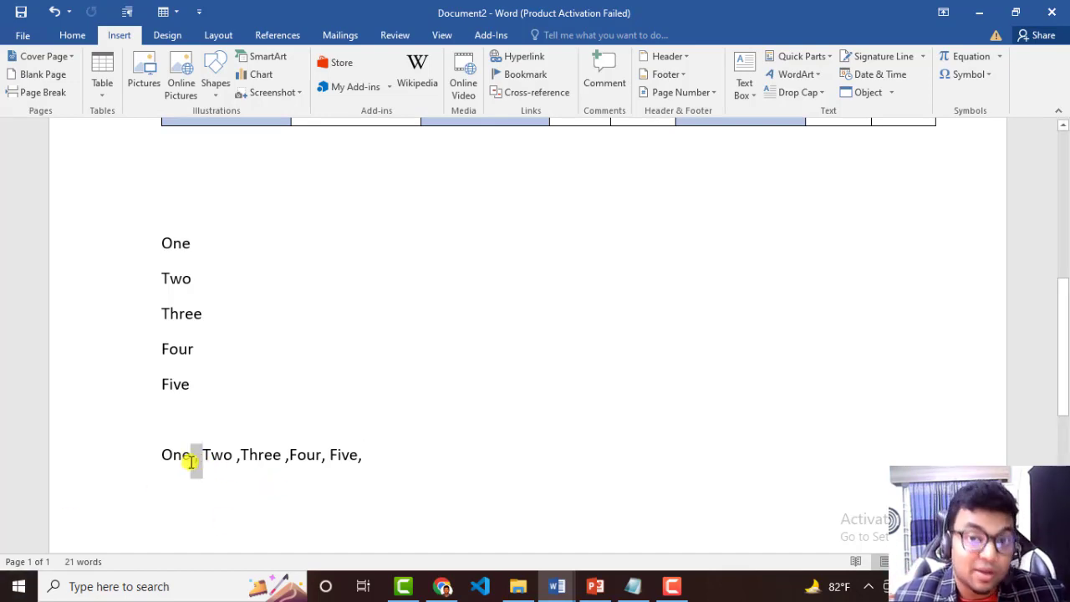
Convert the comma-separated line to a six-column table using a comma as the custom separator, and undo the conversion.
drag(368, 458, 149, 462)
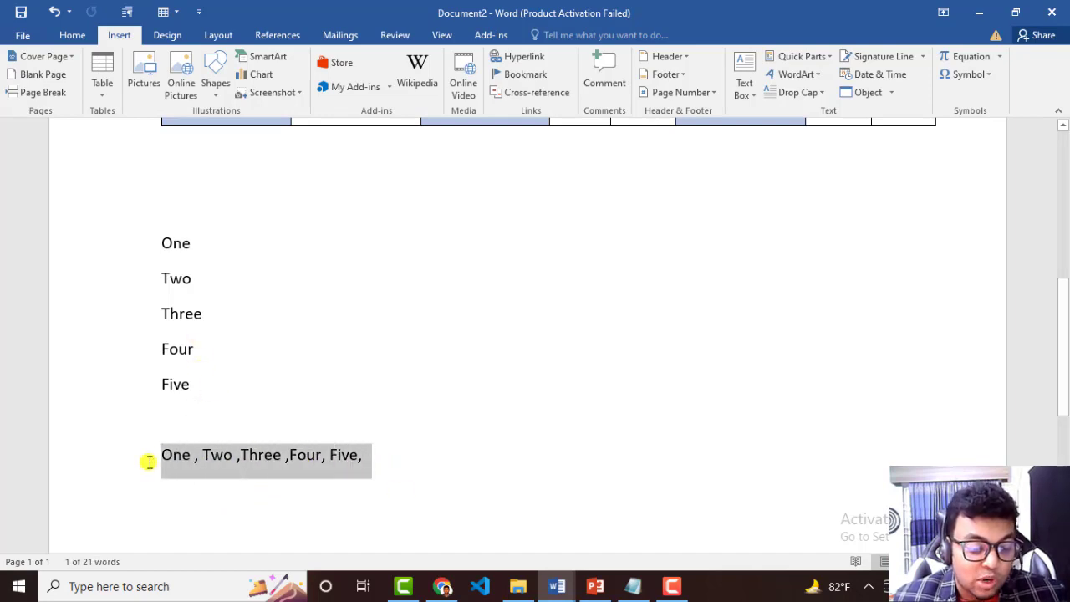
click(104, 85)
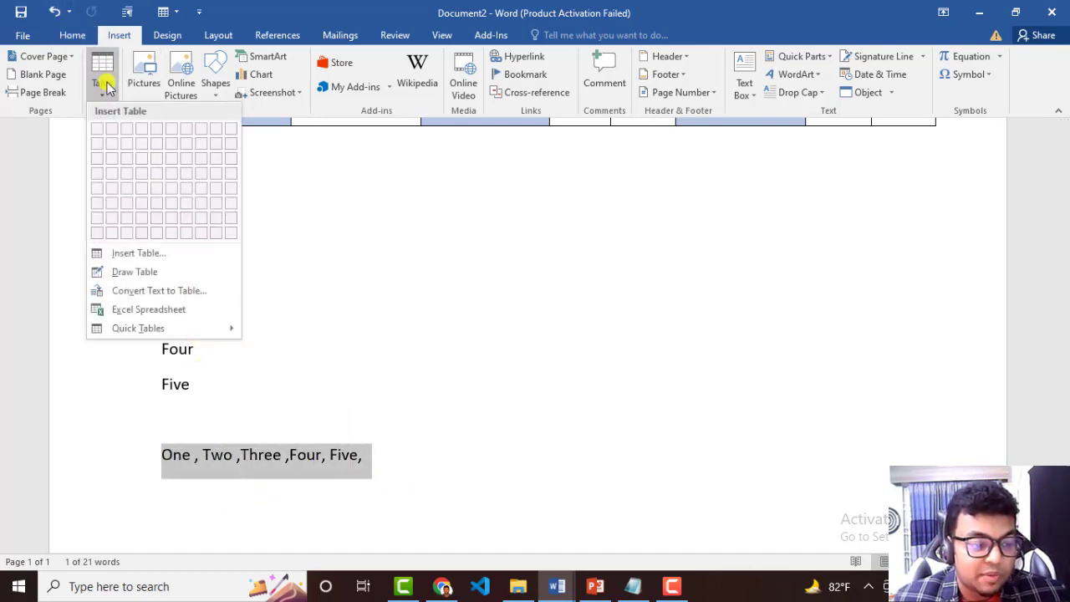
click(143, 291)
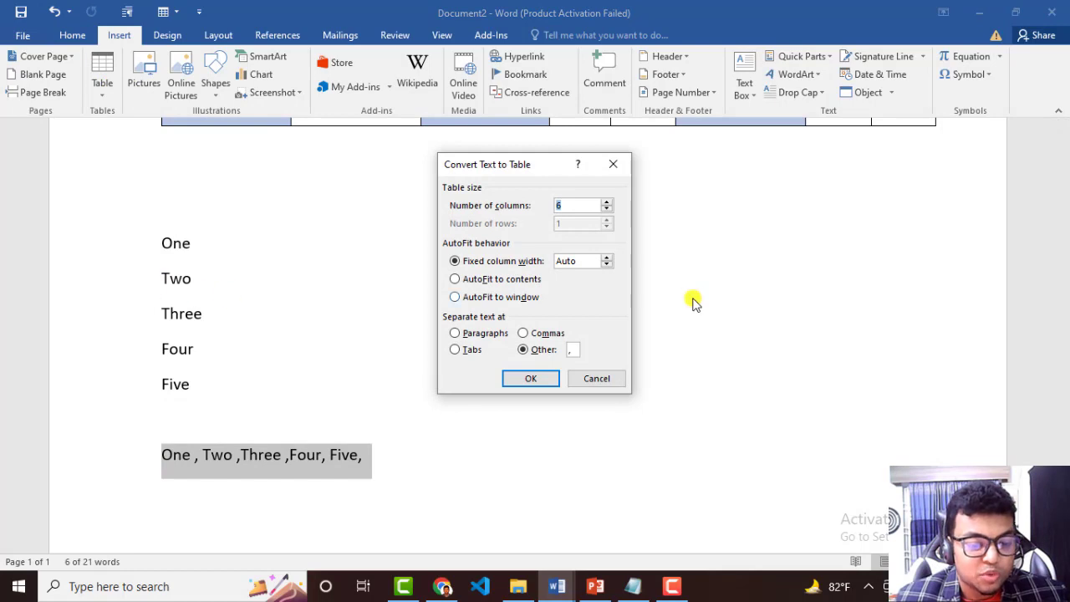
click(575, 350)
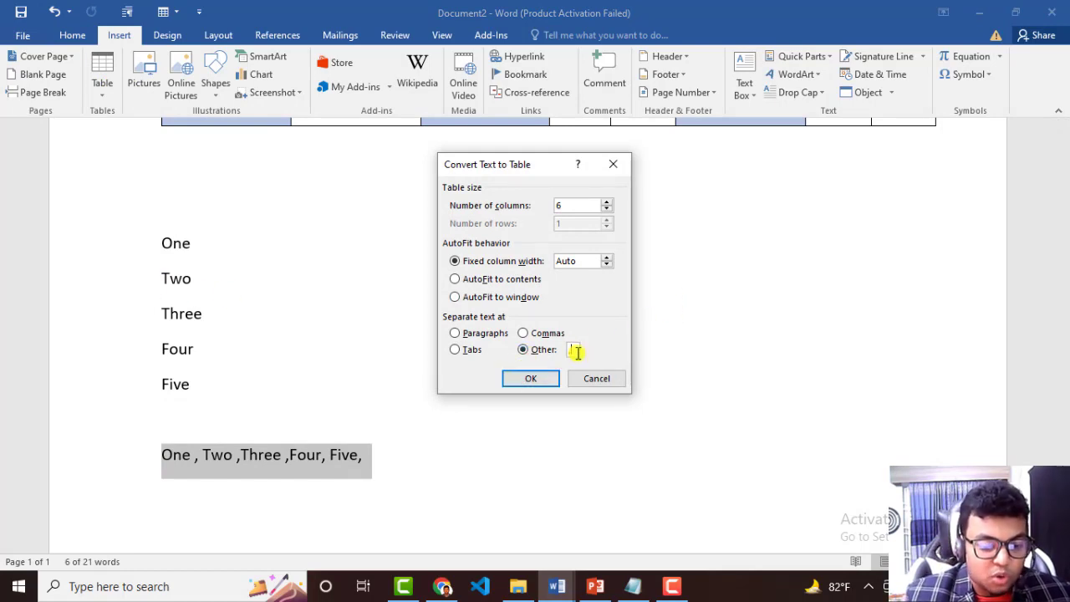
click(539, 381)
click(795, 475)
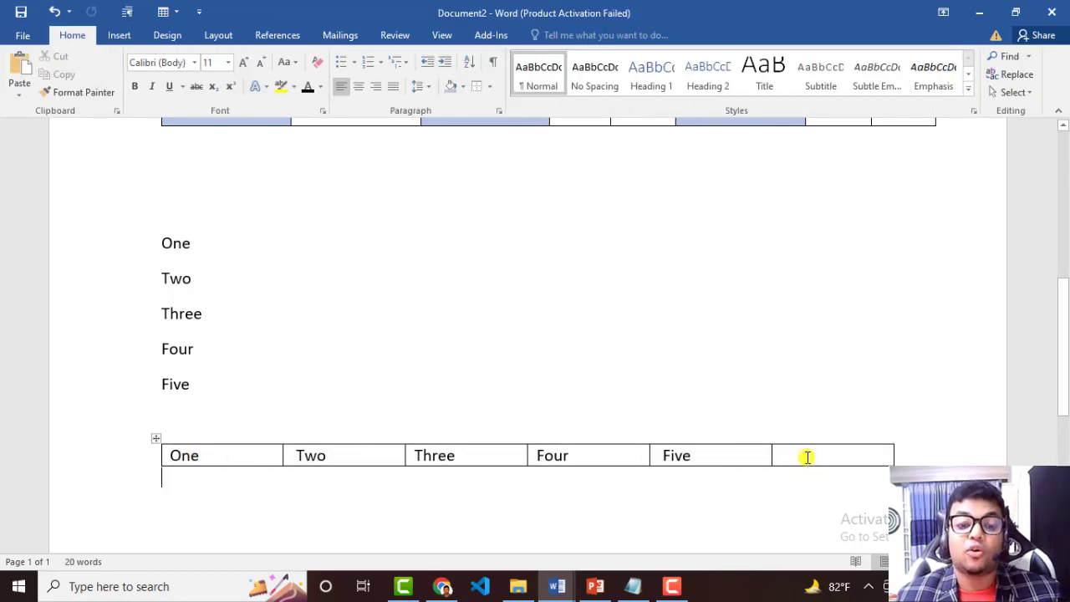
key(ctrl+z)
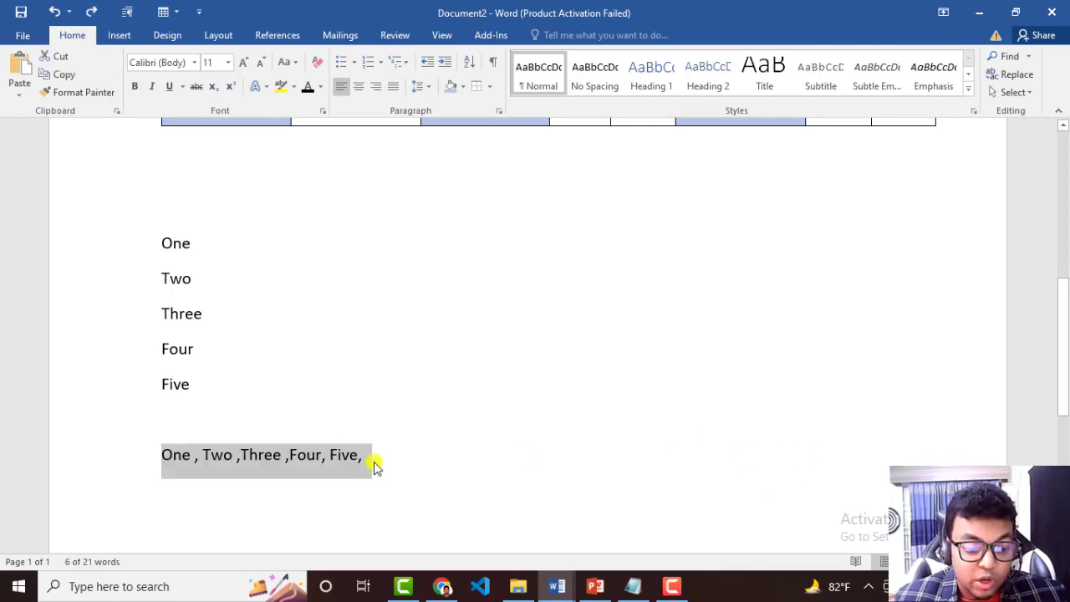
Delete the trailing comma after Five in the comma-separated line.
click(369, 459)
key(BackSpace)
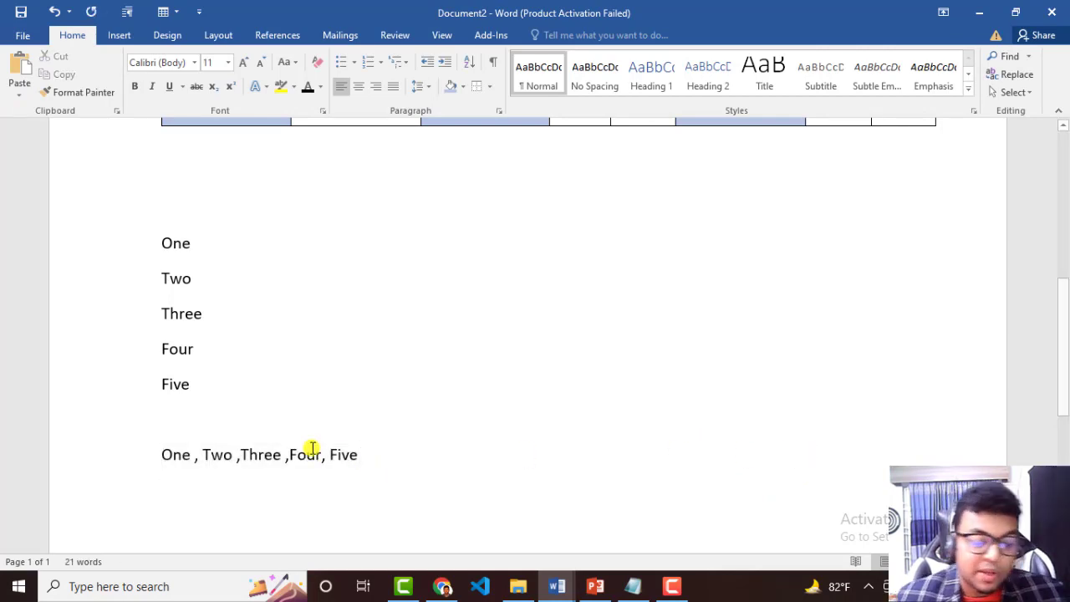
Convert the line "One , Two ,Three ,Four, Five" to a five-column table separated at commas, and undo the conversion.
drag(381, 456, 166, 459)
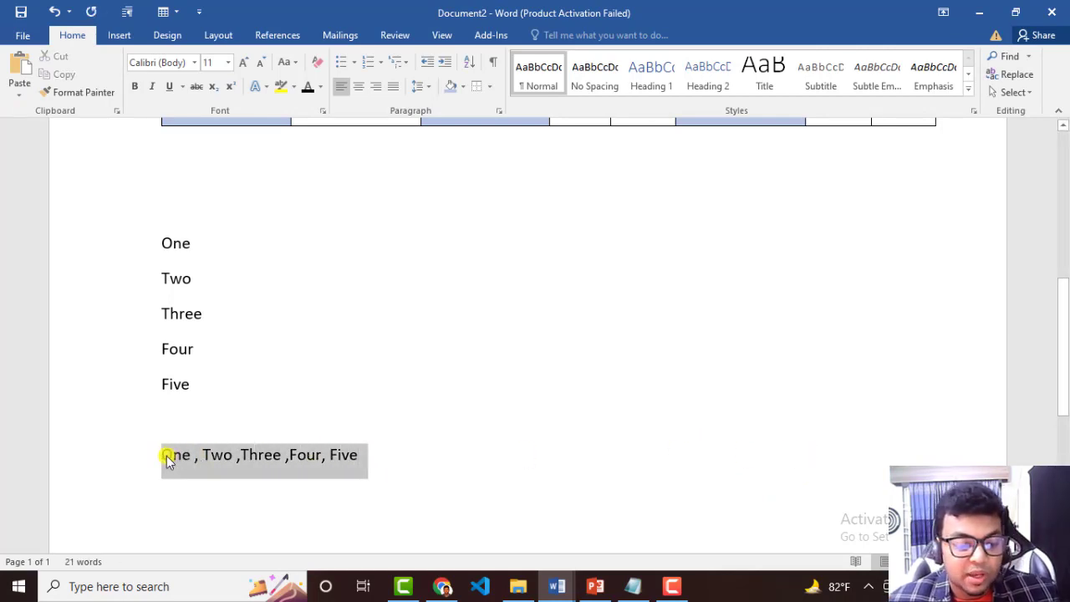
click(119, 35)
click(102, 92)
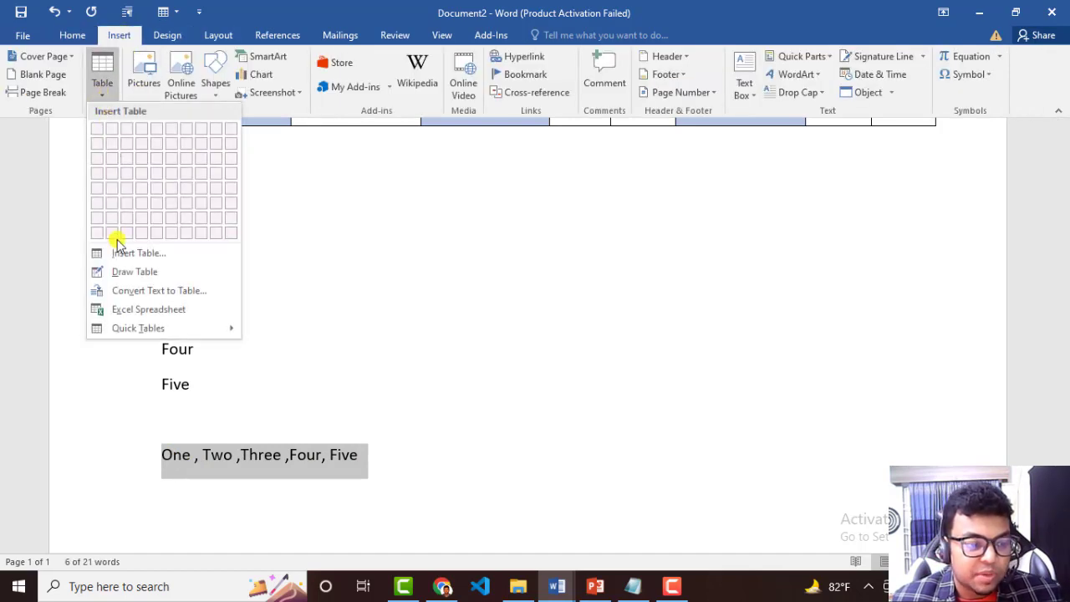
click(125, 290)
click(531, 379)
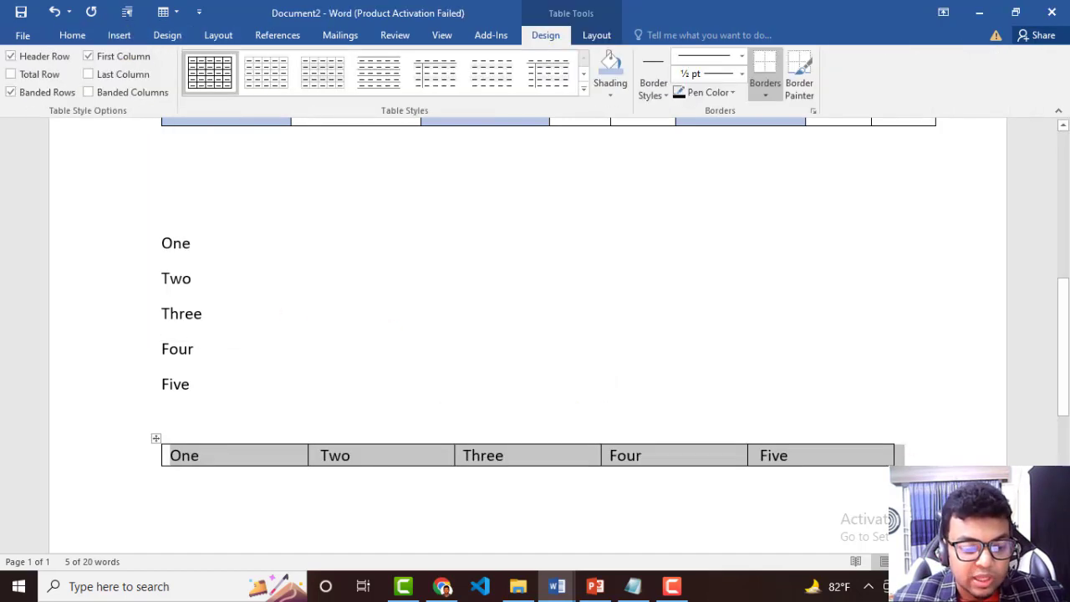
click(941, 458)
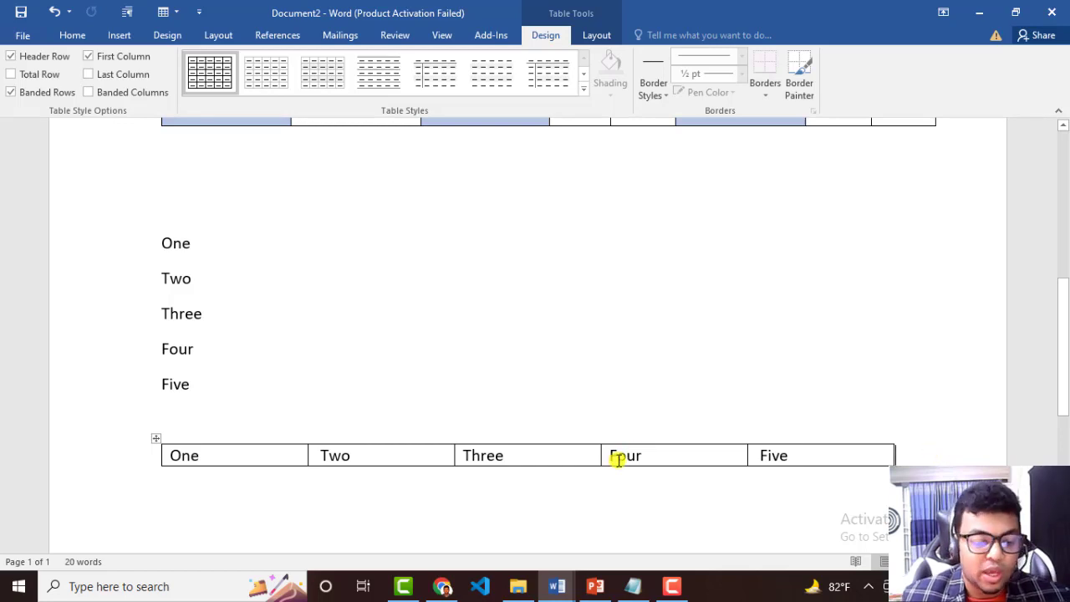
key(ctrl+z)
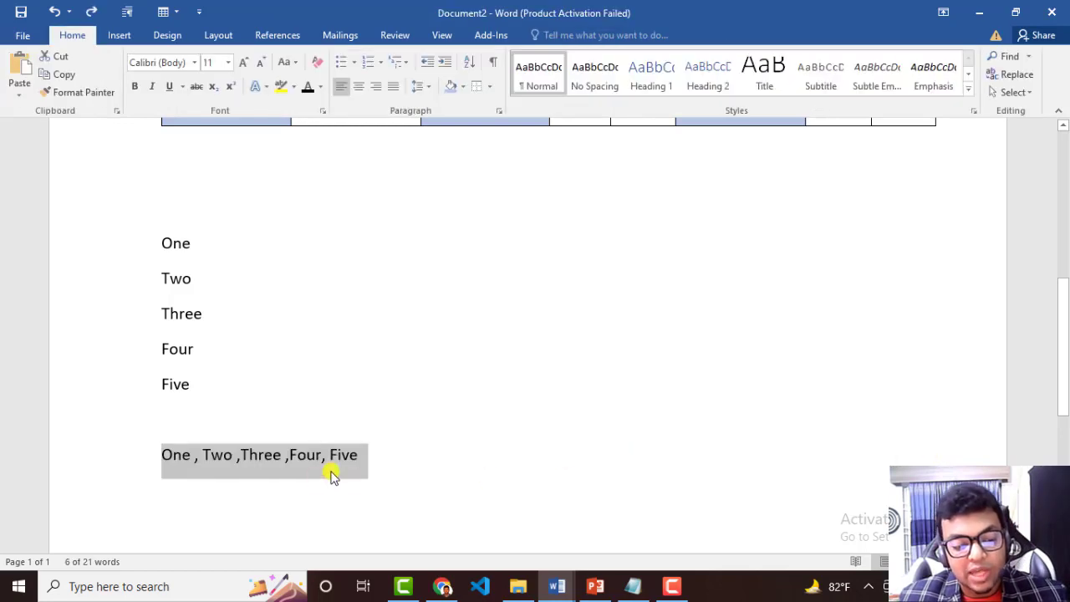
Move the comma-separated line up so it directly follows the Five paragraph, without the empty paragraph between them.
click(371, 449)
click(132, 456)
key(ctrl+x)
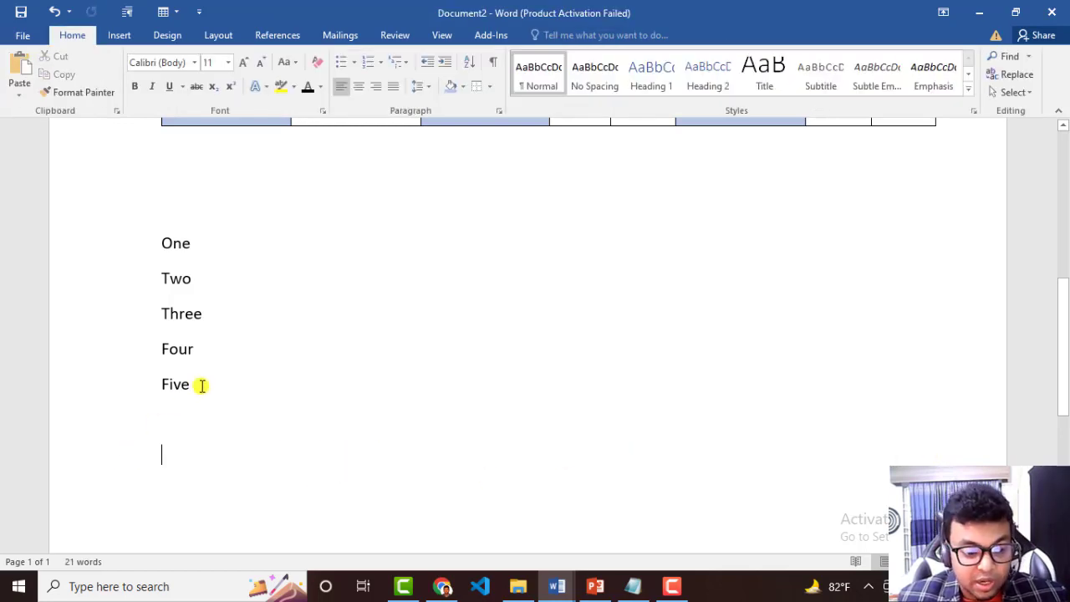
key(BackSpace)
key(ctrl+v)
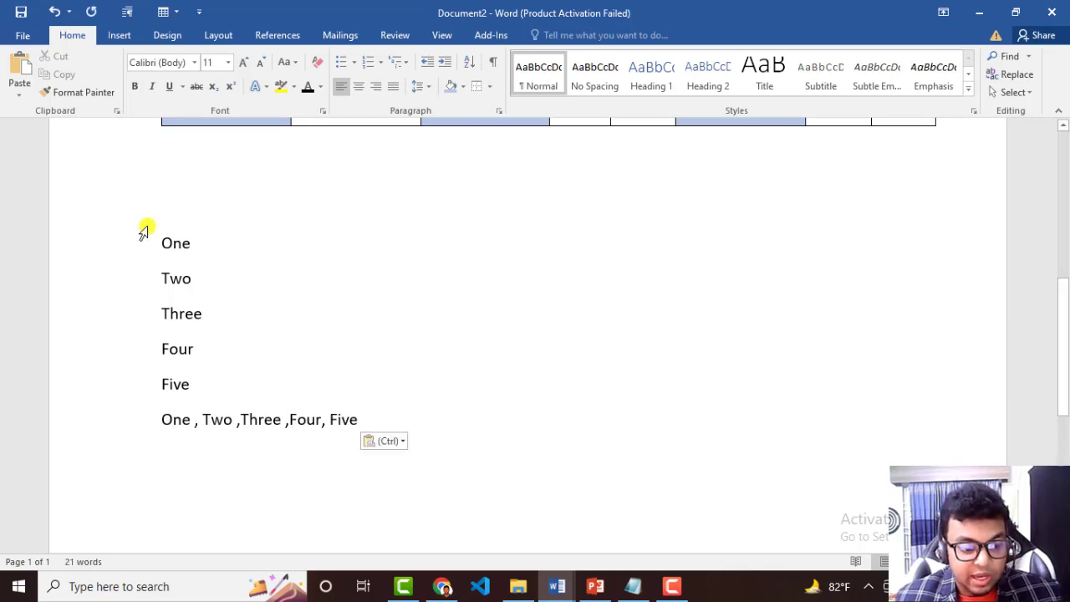
Extend the first list line to "One , Two" and the fourth line to "Four , Five , Six".
drag(162, 234, 279, 398)
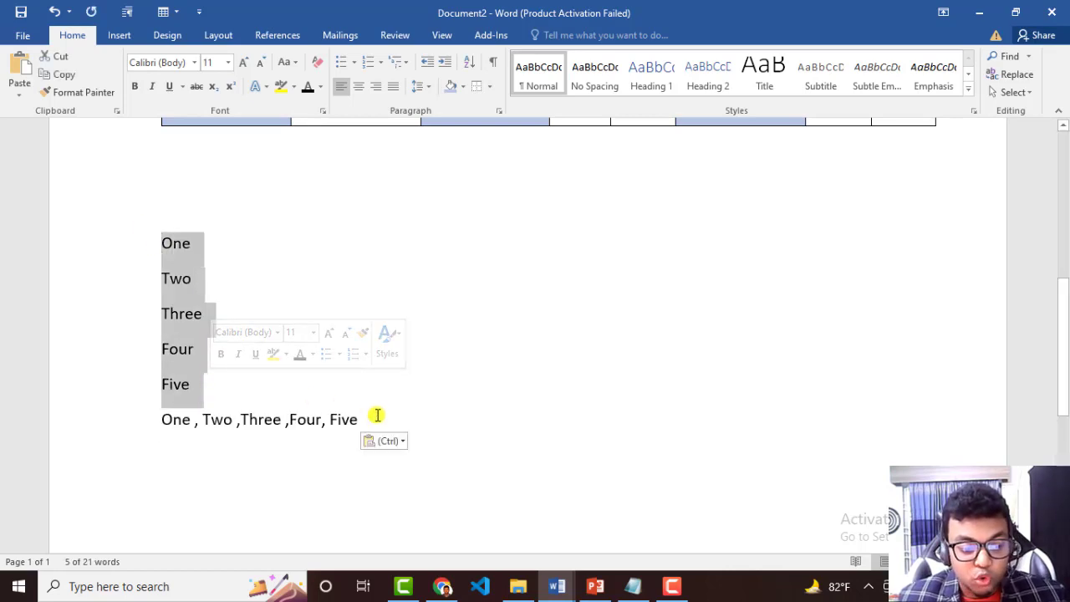
drag(368, 418, 132, 263)
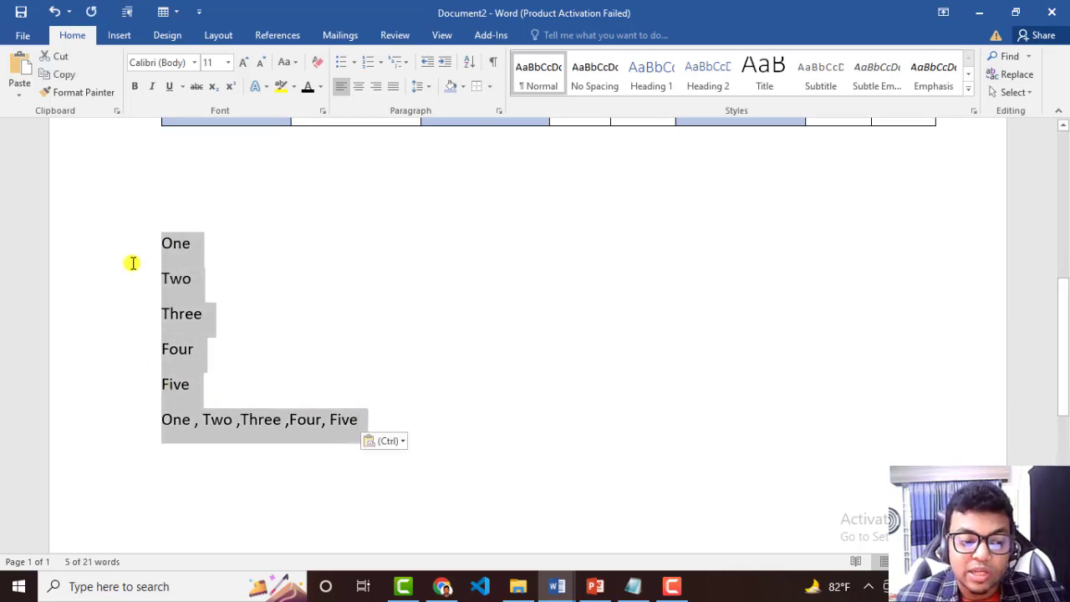
click(252, 353)
click(195, 248)
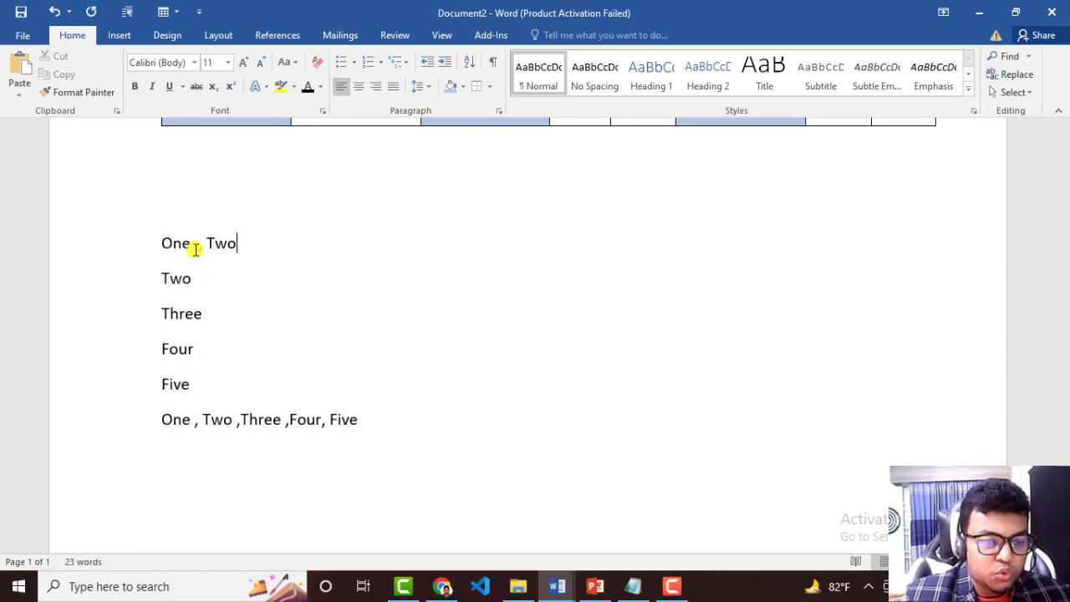
click(214, 339)
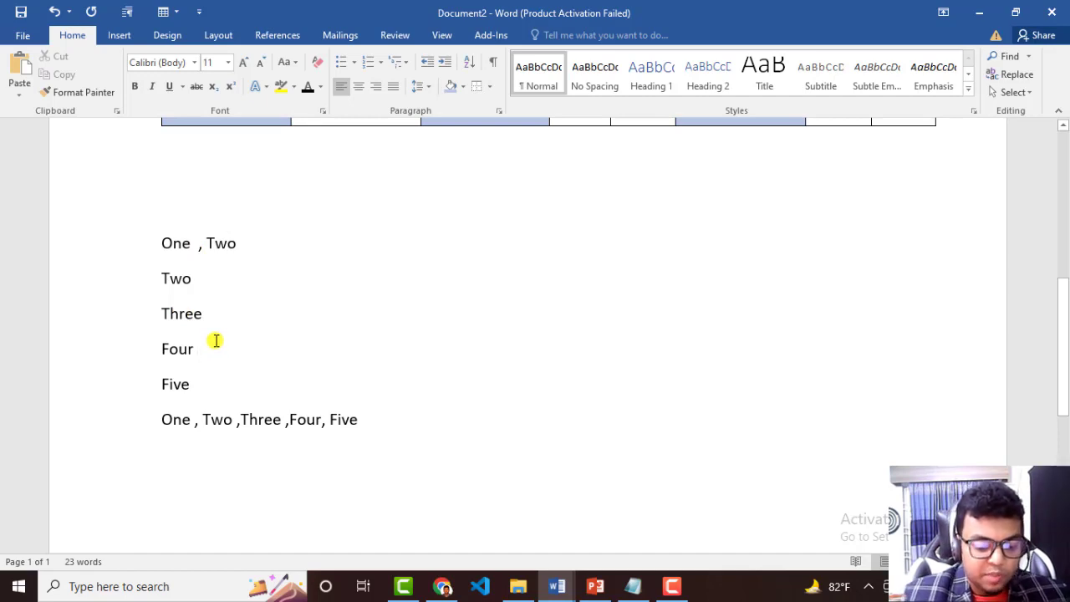
text(, Five , Six)
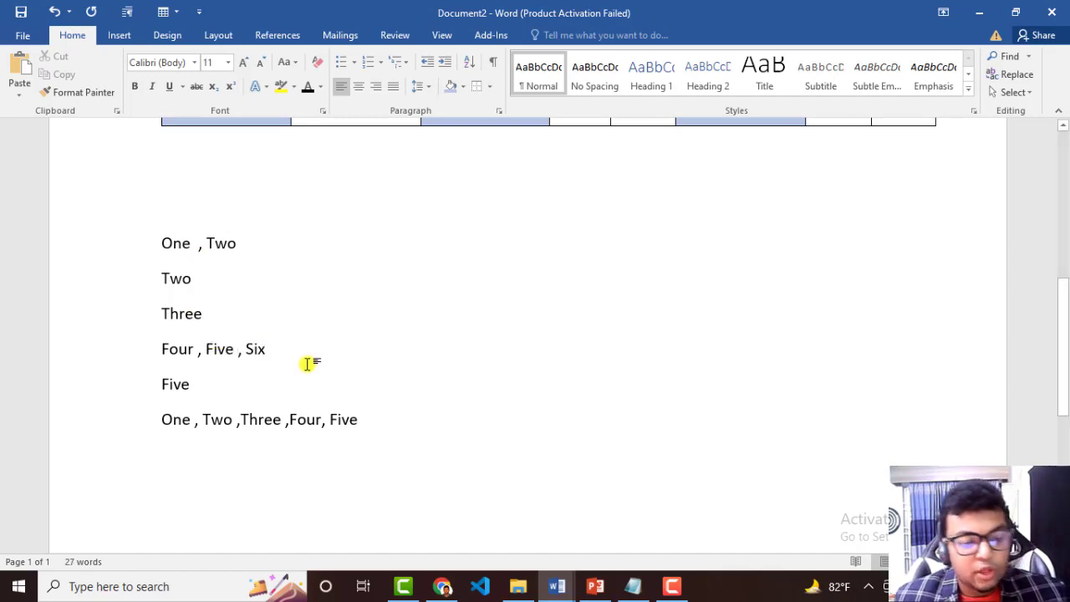
Convert all six text lines from "One , Two" down to a five-column table, using a comma as the custom separator.
drag(390, 422, 159, 249)
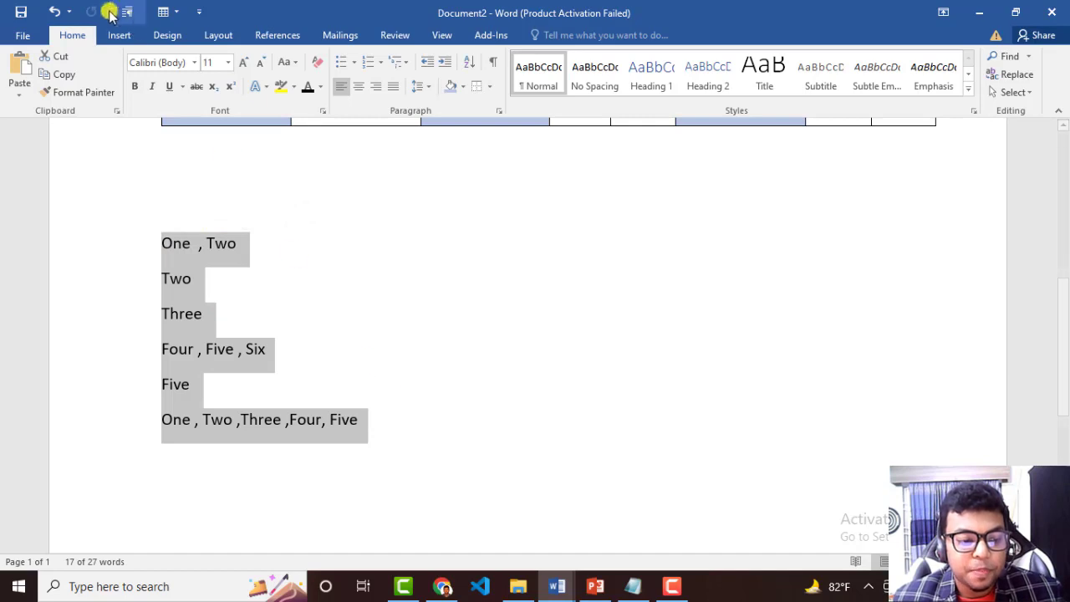
click(120, 36)
click(102, 83)
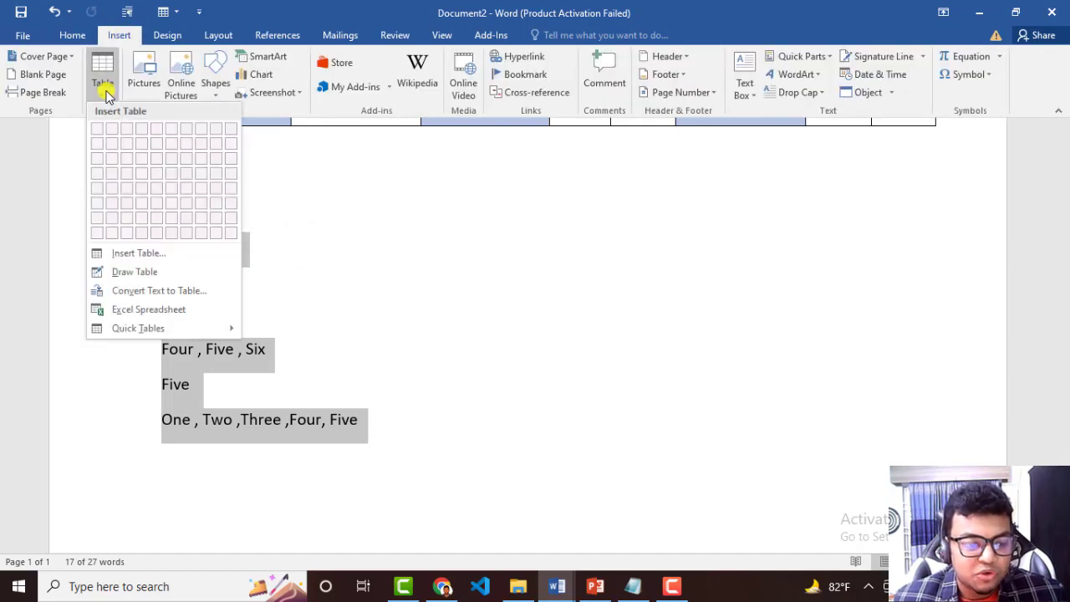
click(133, 290)
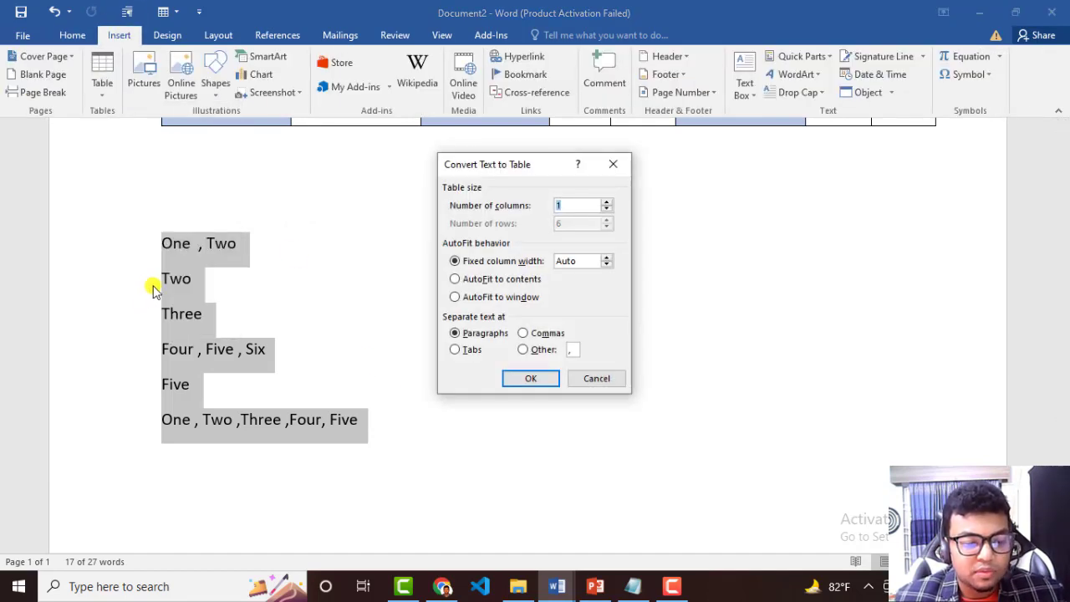
click(535, 349)
click(575, 350)
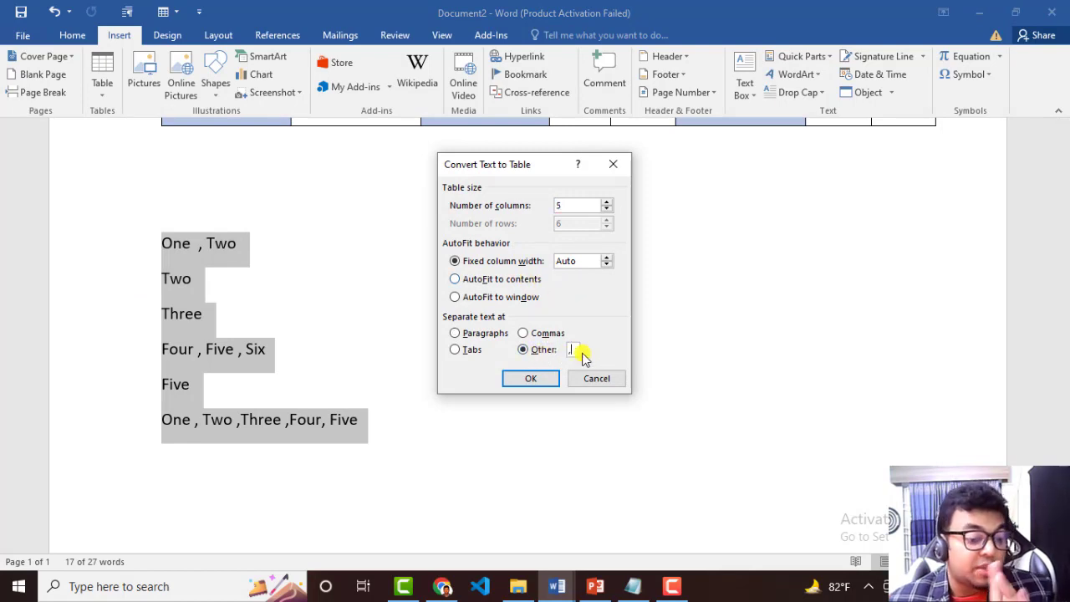
click(542, 380)
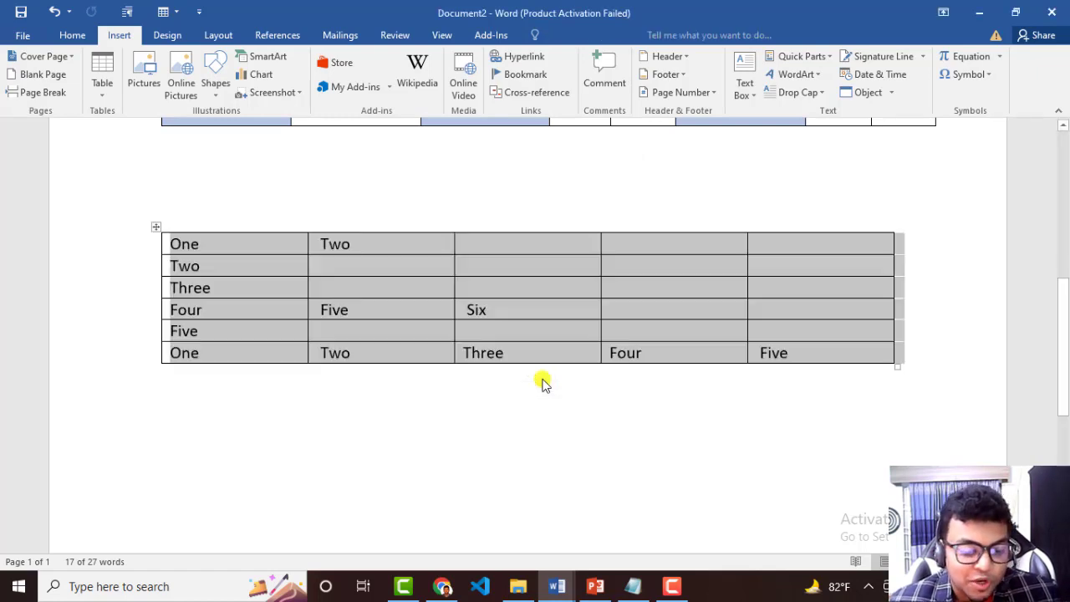
click(484, 373)
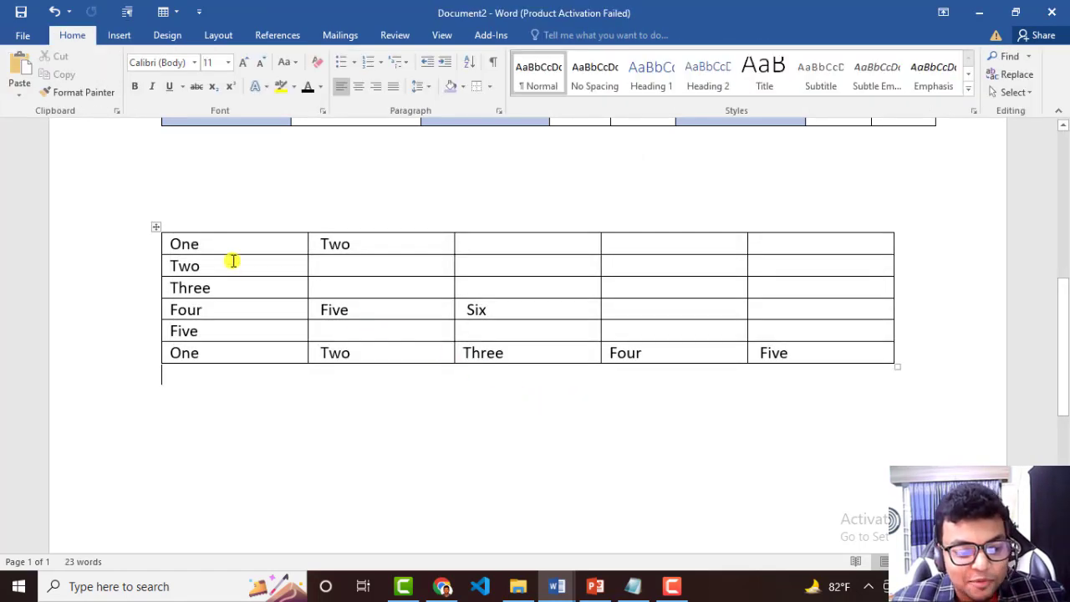
drag(239, 249, 802, 351)
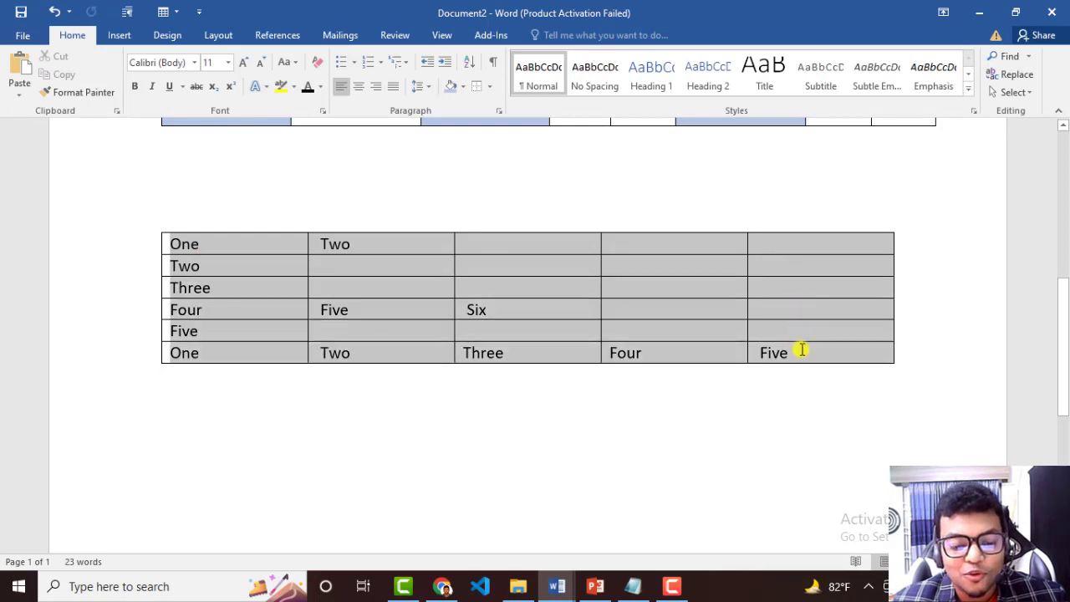
click(824, 434)
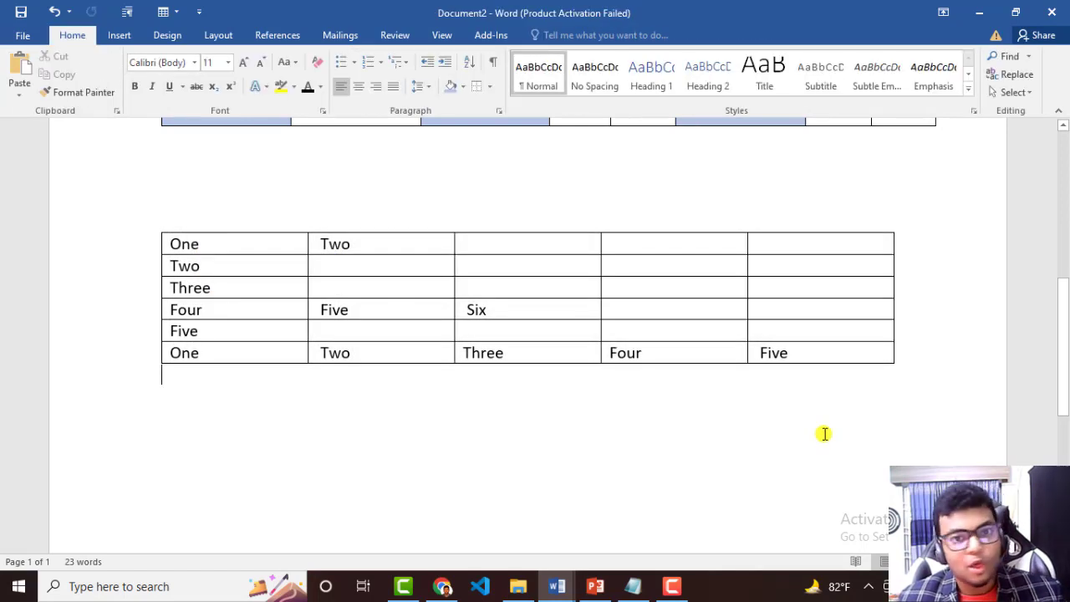
drag(800, 354, 175, 250)
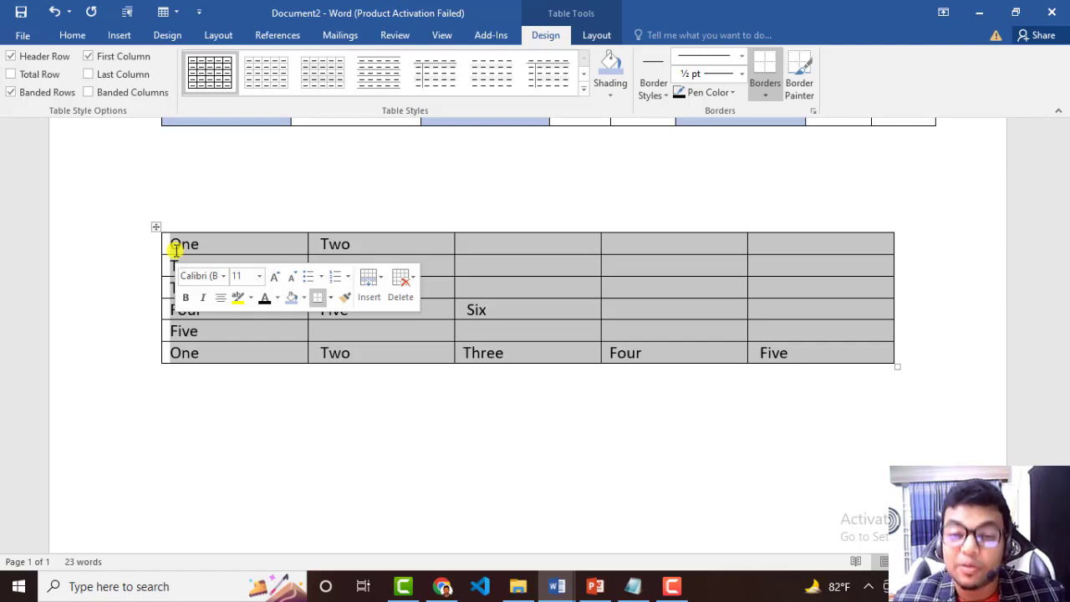
click(162, 480)
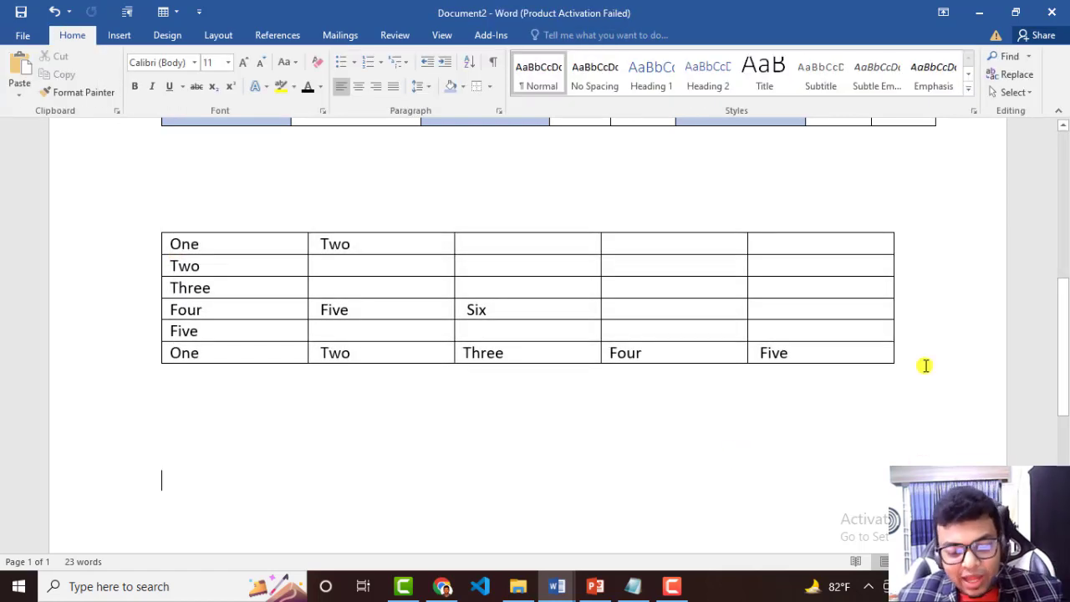
Delete the whole table made from the converted text.
right_click(700, 241)
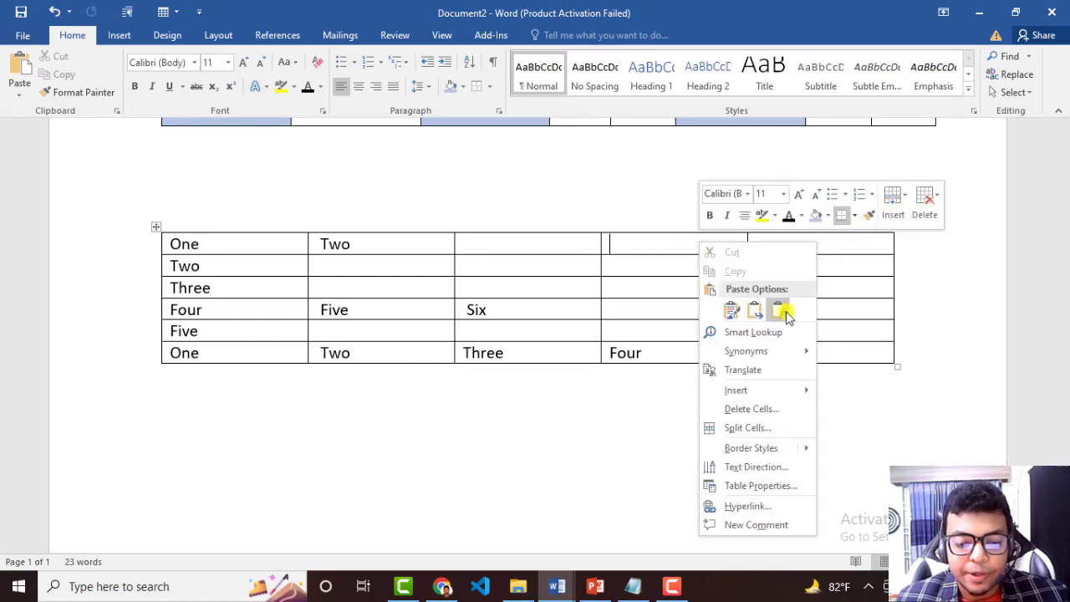
click(930, 215)
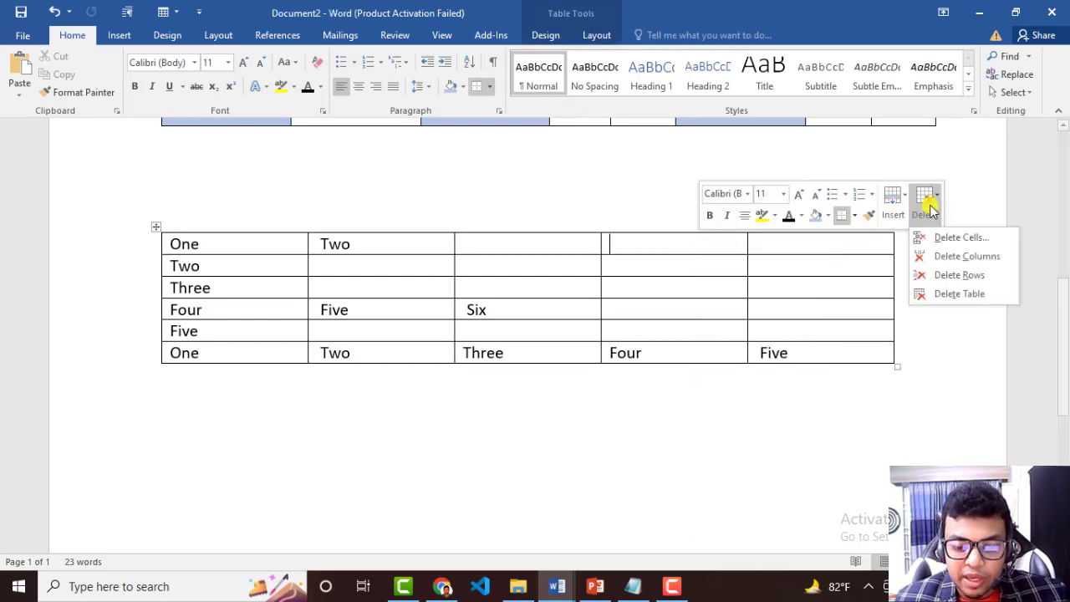
click(965, 296)
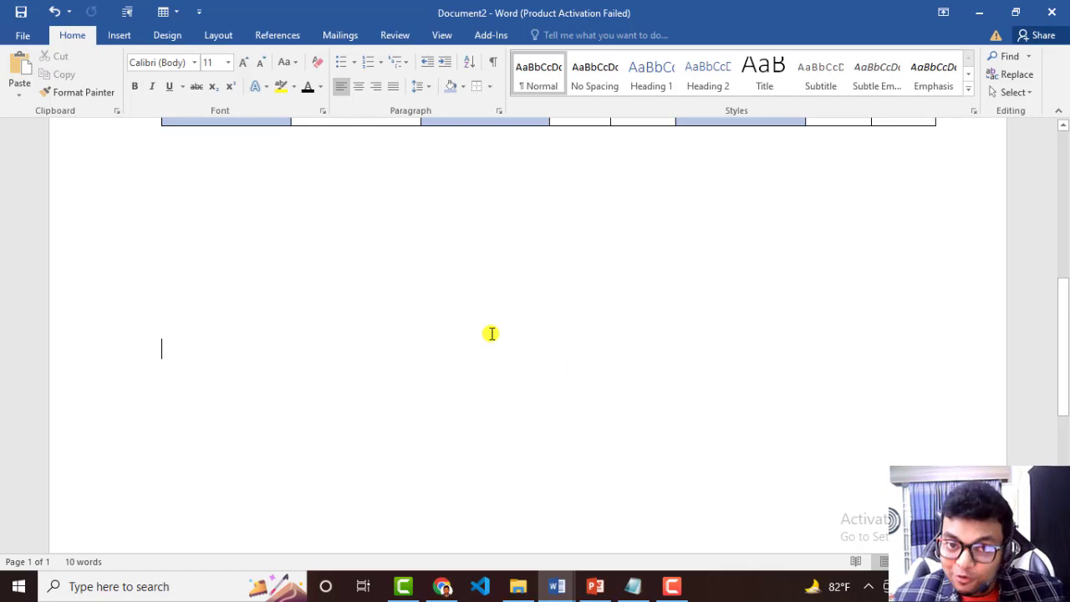
scroll(491, 334, up, 5)
click(526, 282)
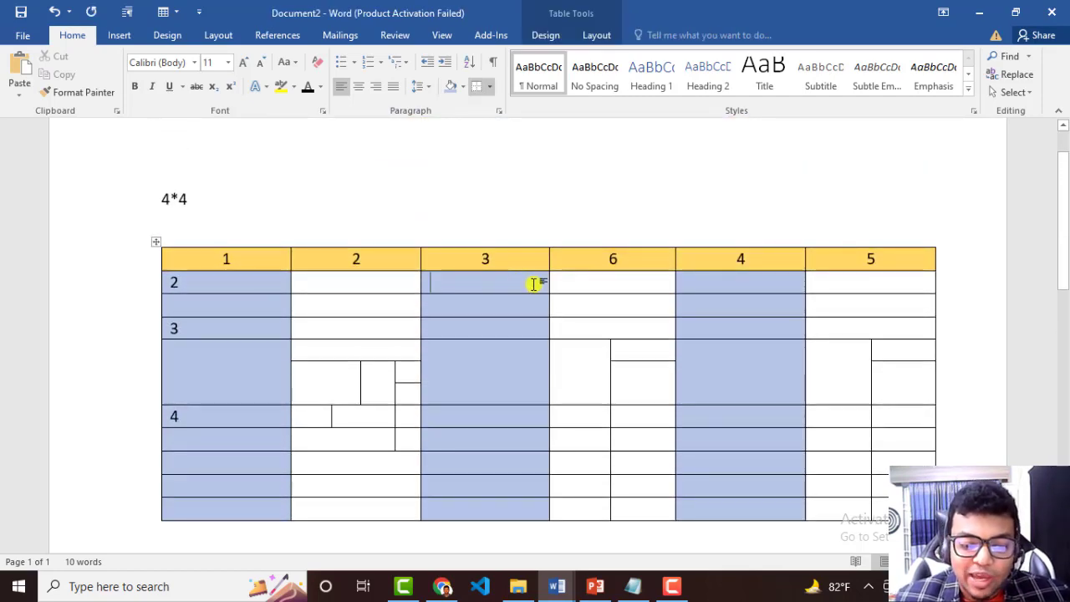
scroll(485, 306, down, 5)
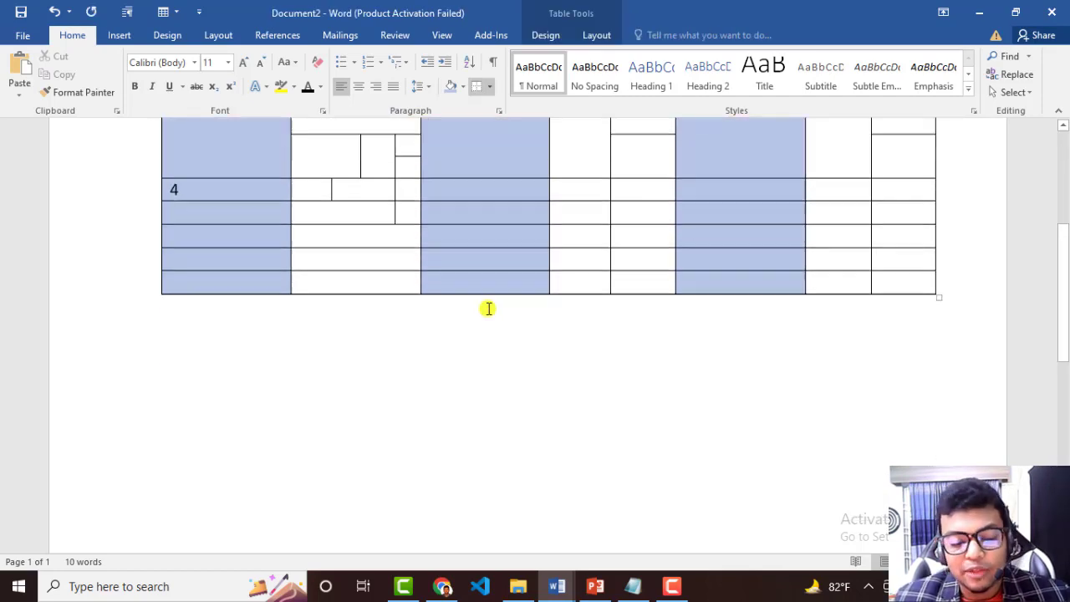
click(390, 317)
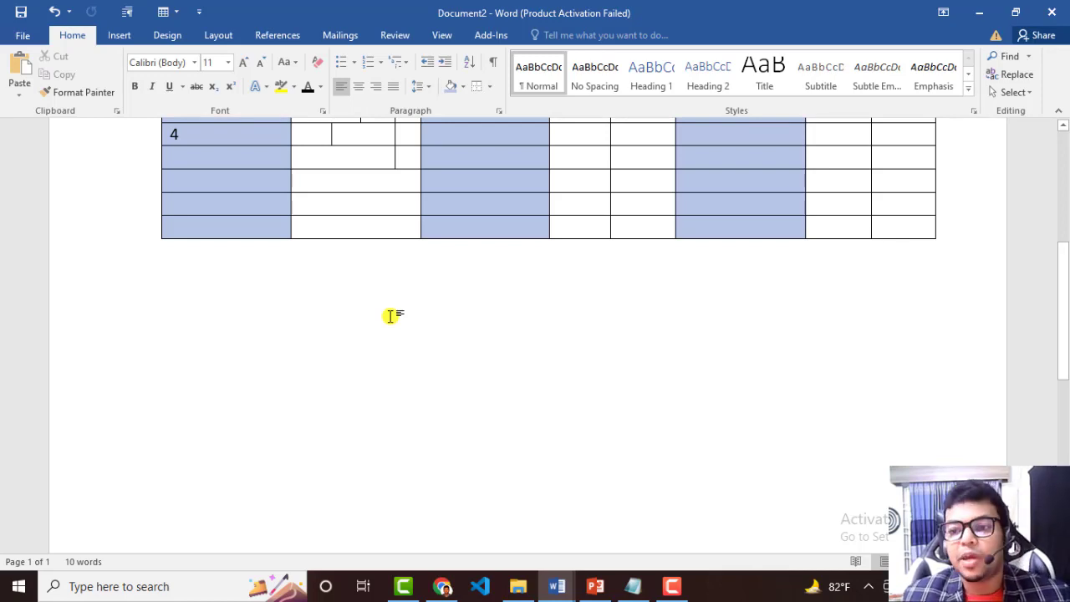
Insert an embedded Excel spreadsheet below the existing table and dismiss the Office activation notice.
click(119, 36)
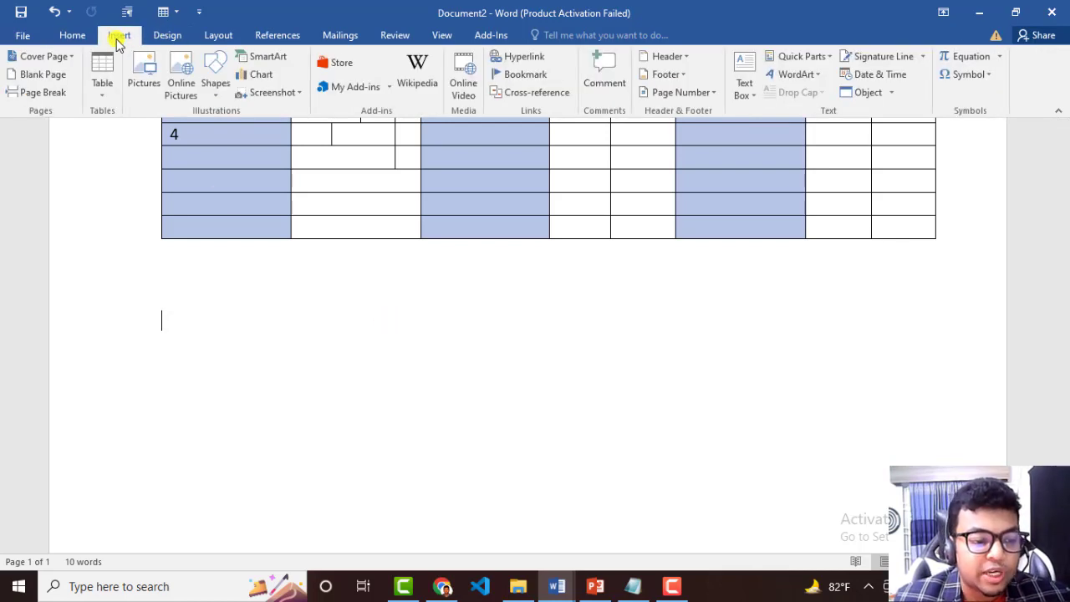
click(104, 79)
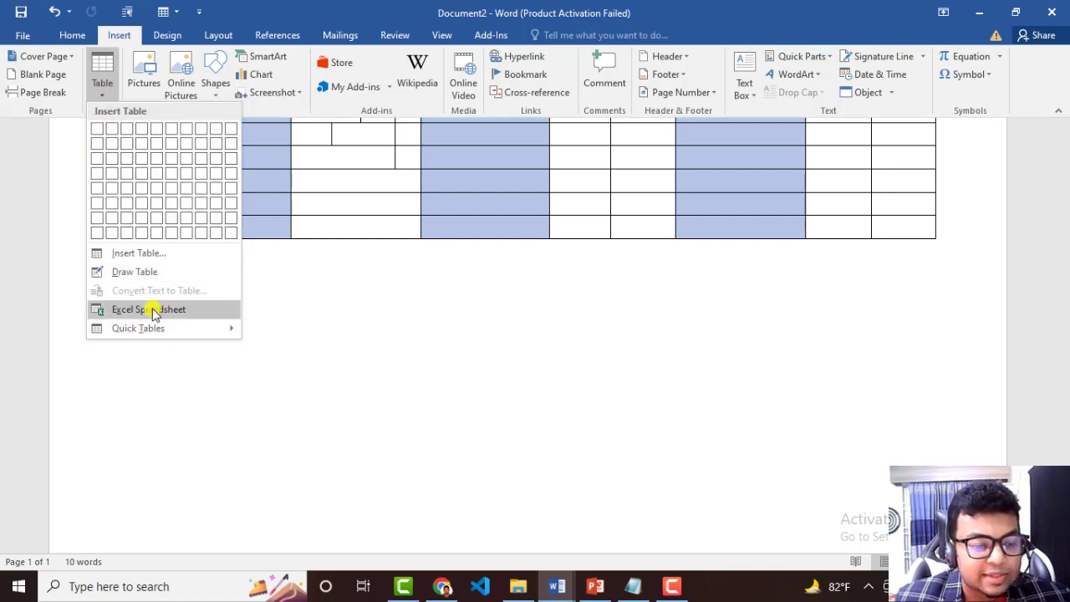
mouse_move(164, 332)
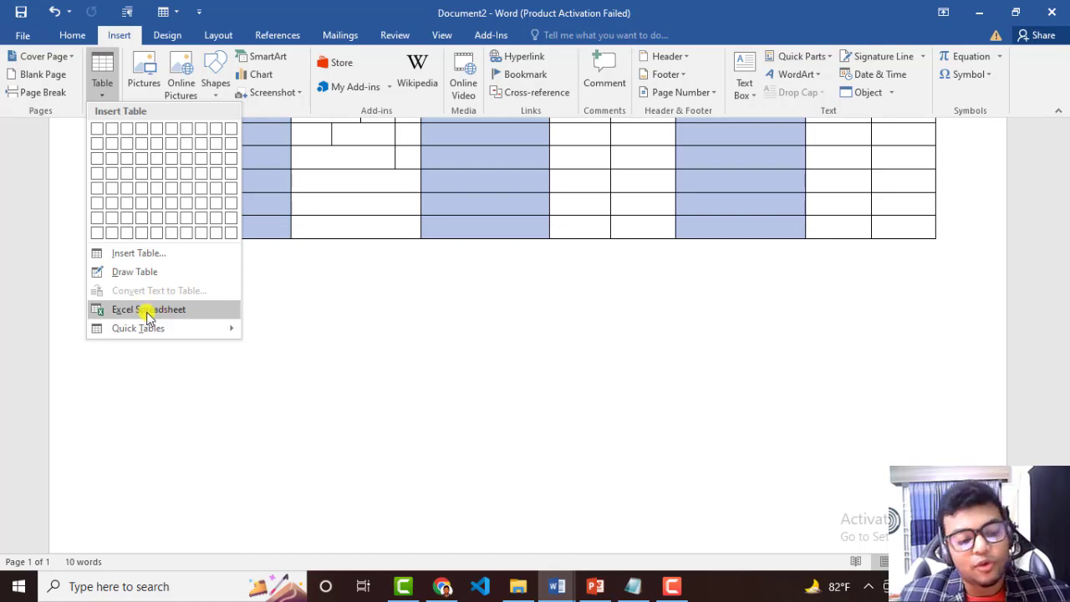
click(148, 311)
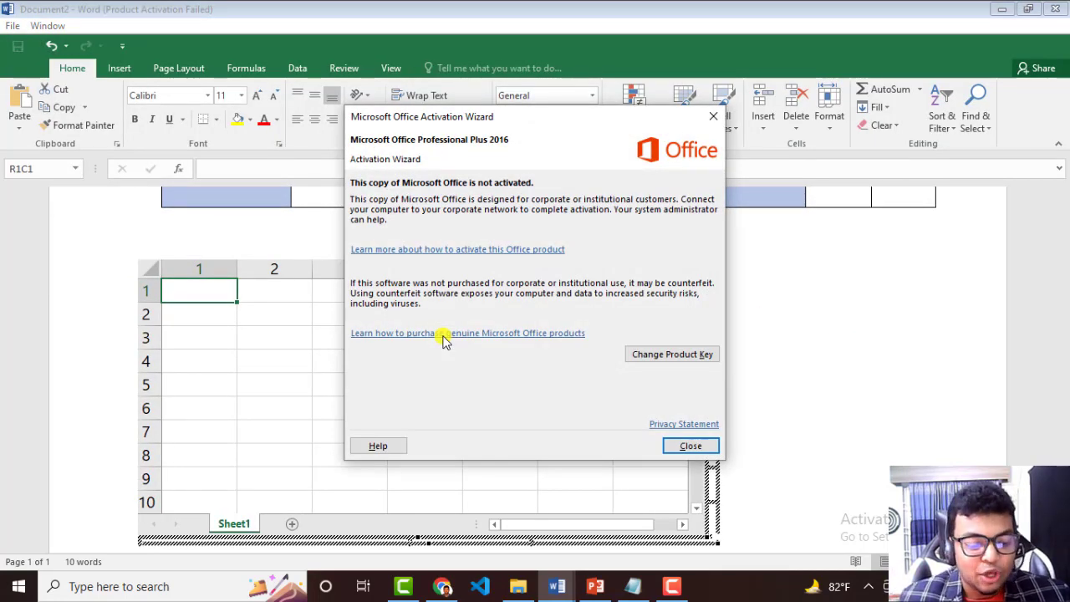
click(689, 444)
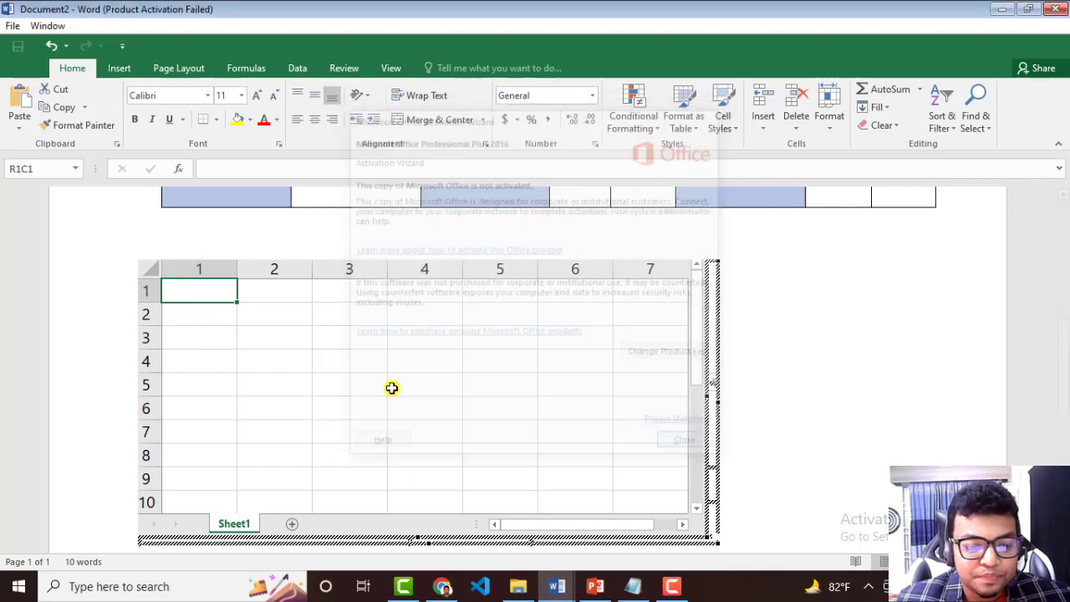
Enter the headings One, Two, Three and Four in columns 1 to 4 of the spreadsheet's first row.
click(199, 290)
text(One)
key(Tab)
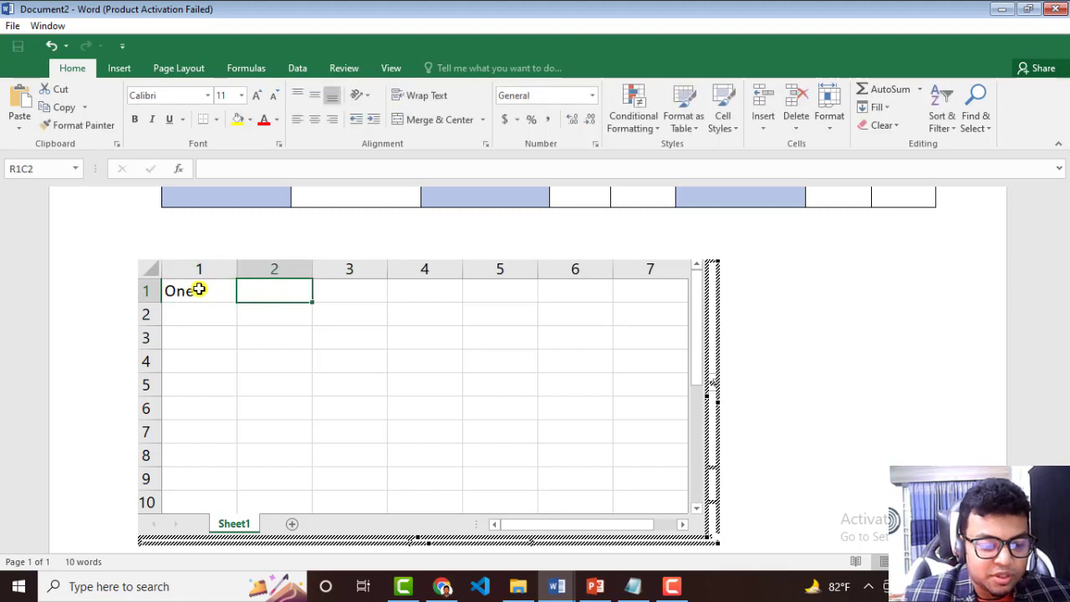
text(Two)
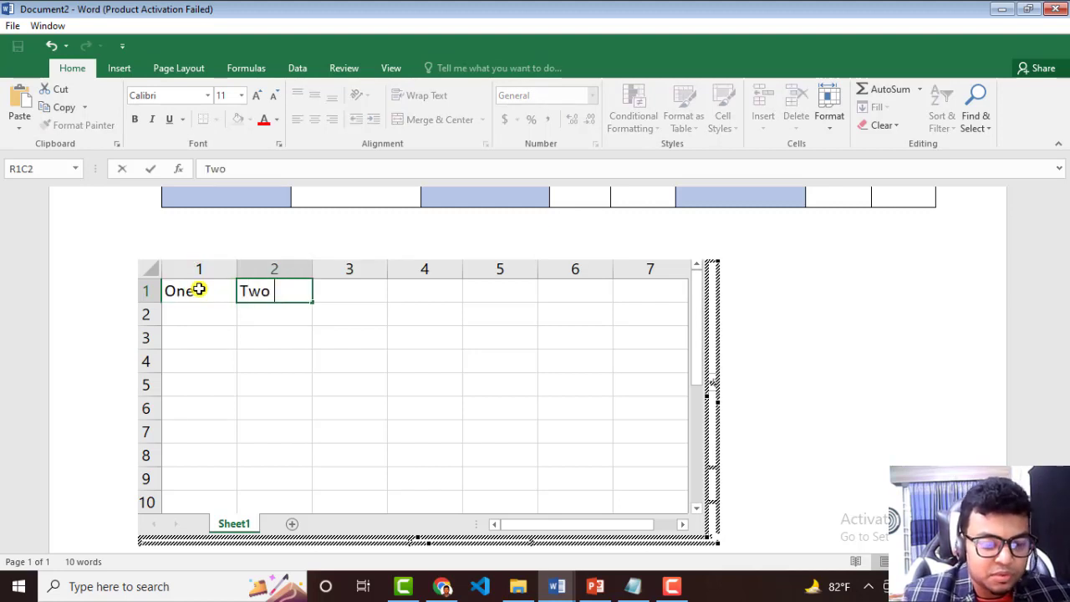
key(Tab)
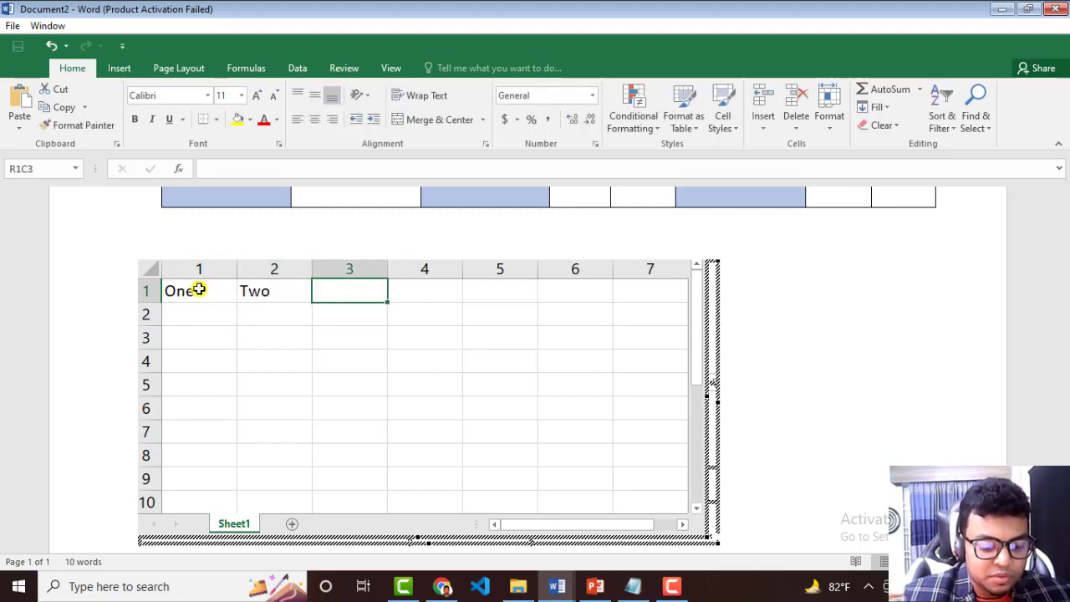
text(Three)
key(Tab)
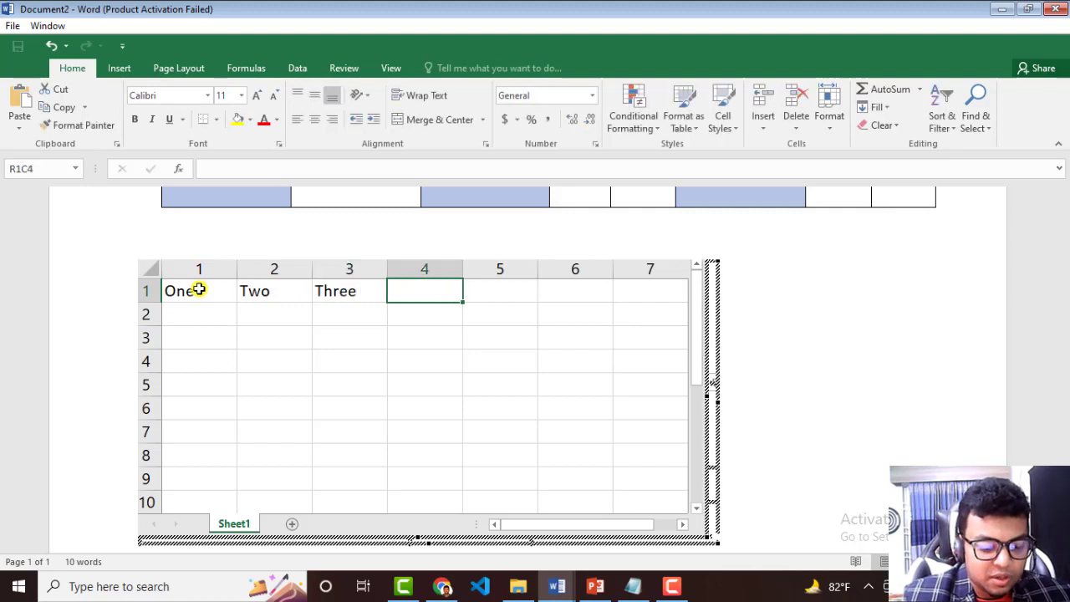
text(Four)
click(196, 332)
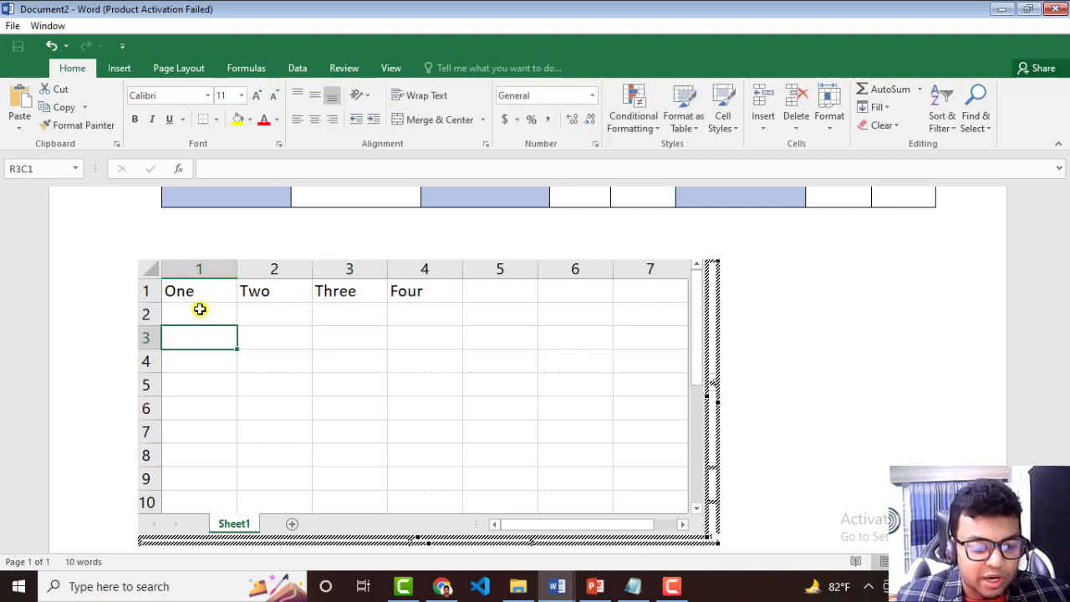
click(200, 307)
text(One)
key(Tab)
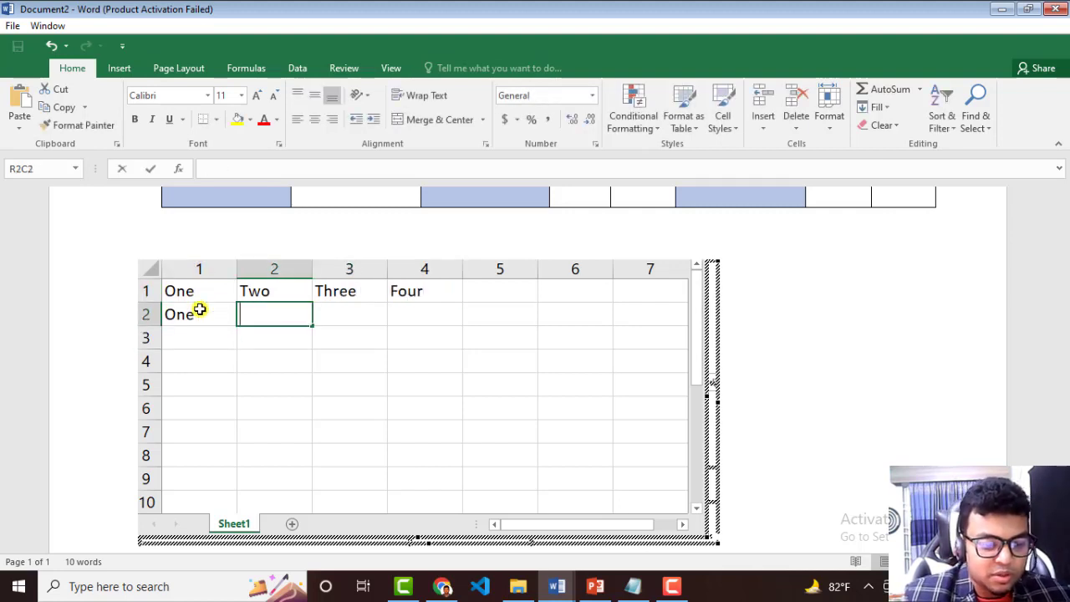
Fill row 2 under the four headings with 1, 2, 3 and 4, replacing the text in its first cell.
click(200, 310)
double_click(200, 310)
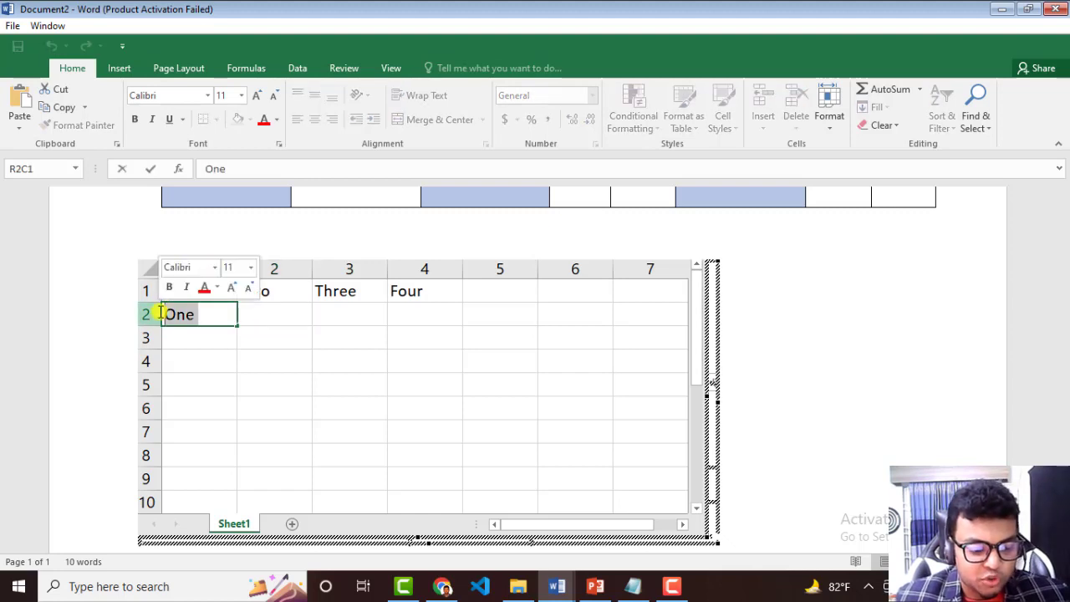
text(1)
key(Tab)
text(2)
key(Tab)
text(3)
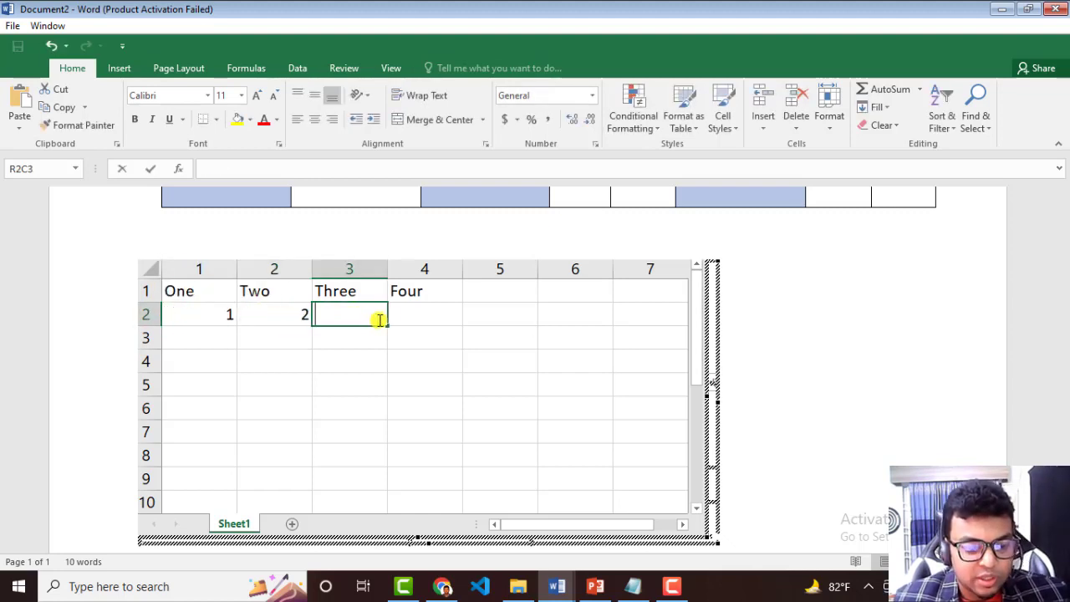
key(Tab)
text(4)
Add the heading Sum in row 1, column 5, beside Four.
click(487, 294)
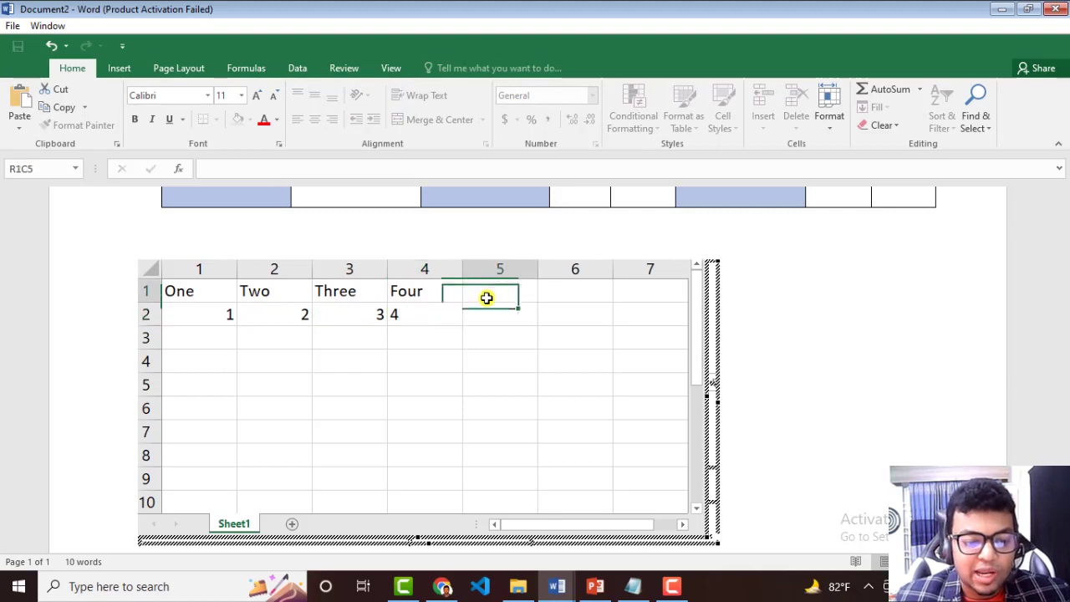
double_click(514, 291)
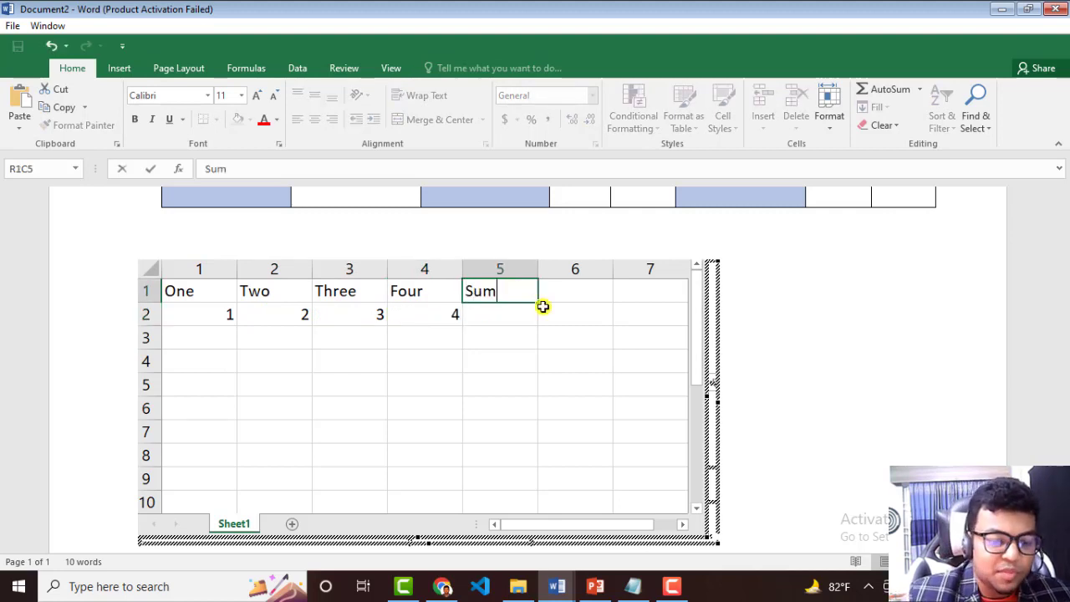
drag(501, 352, 507, 337)
click(522, 299)
Enter a formula in row 2 under Sum that adds the four cells in columns 1 to 4 of that row.
click(516, 313)
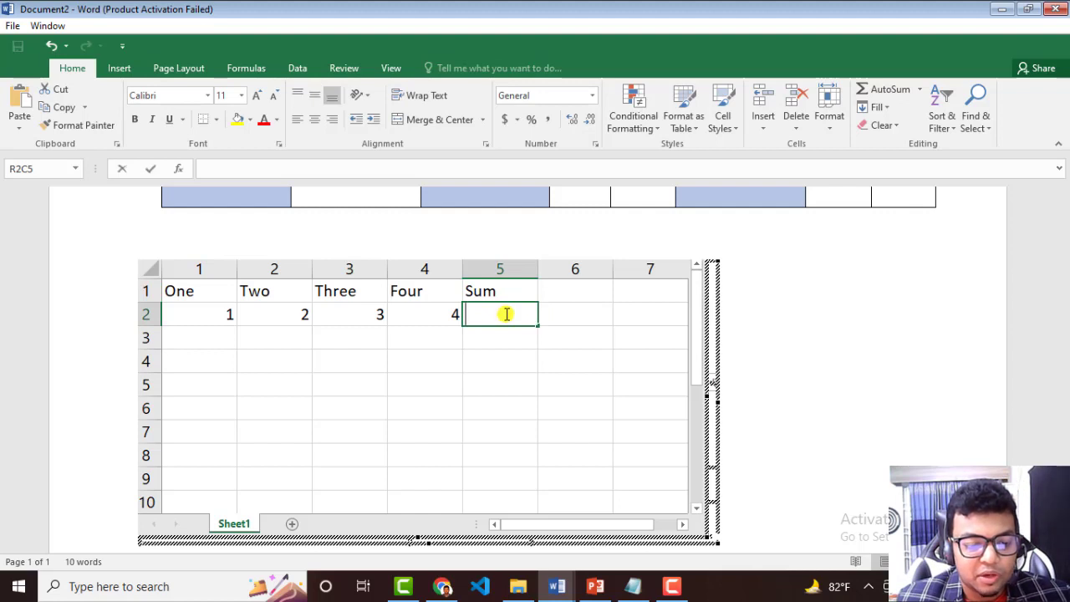
text(=)
click(200, 303)
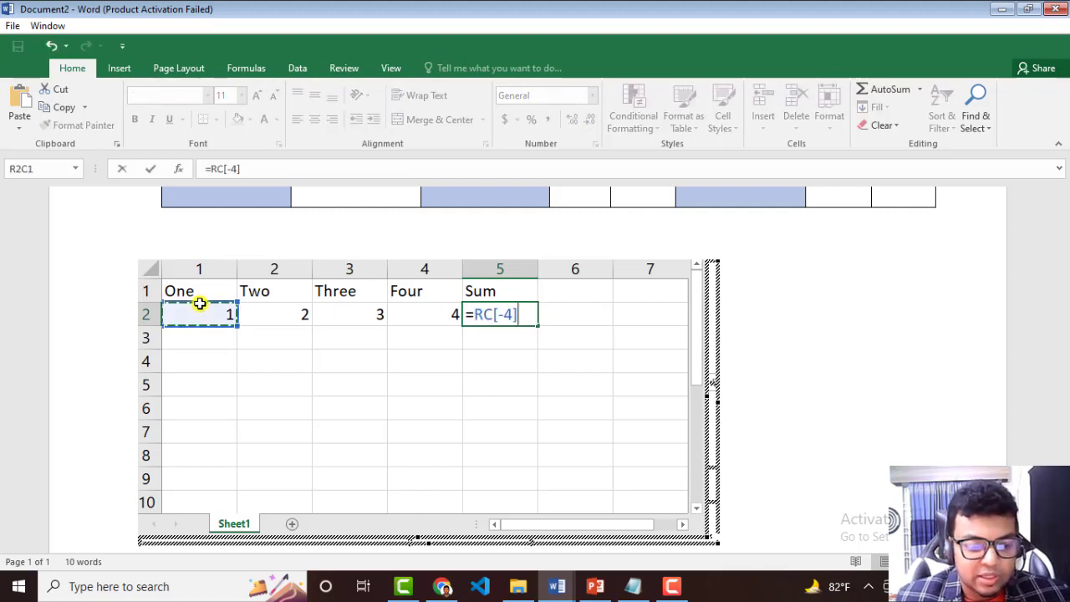
text(+)
click(307, 318)
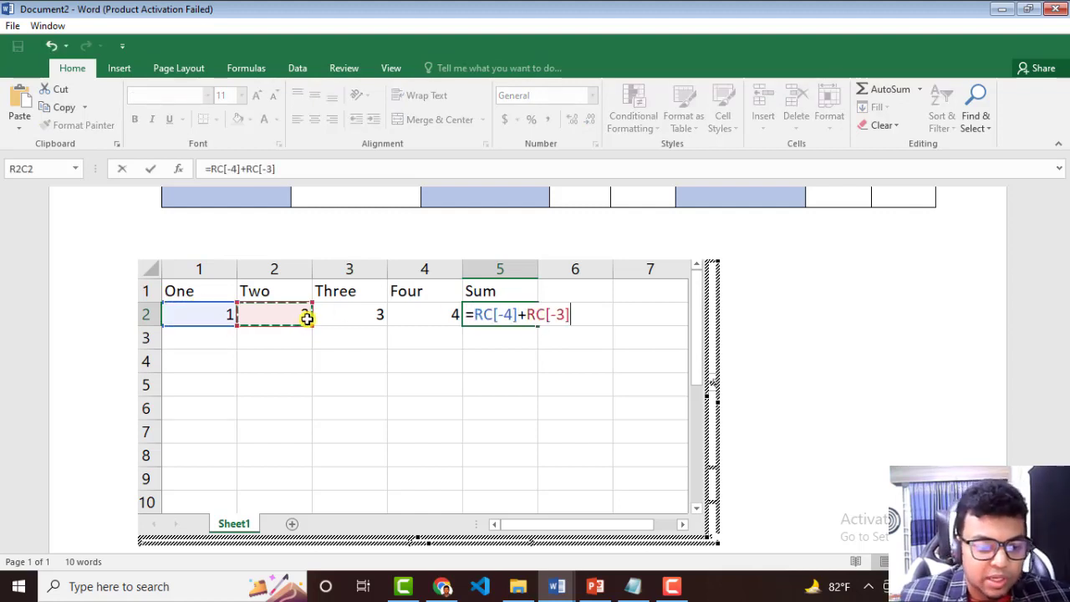
text(+)
click(370, 316)
text(+)
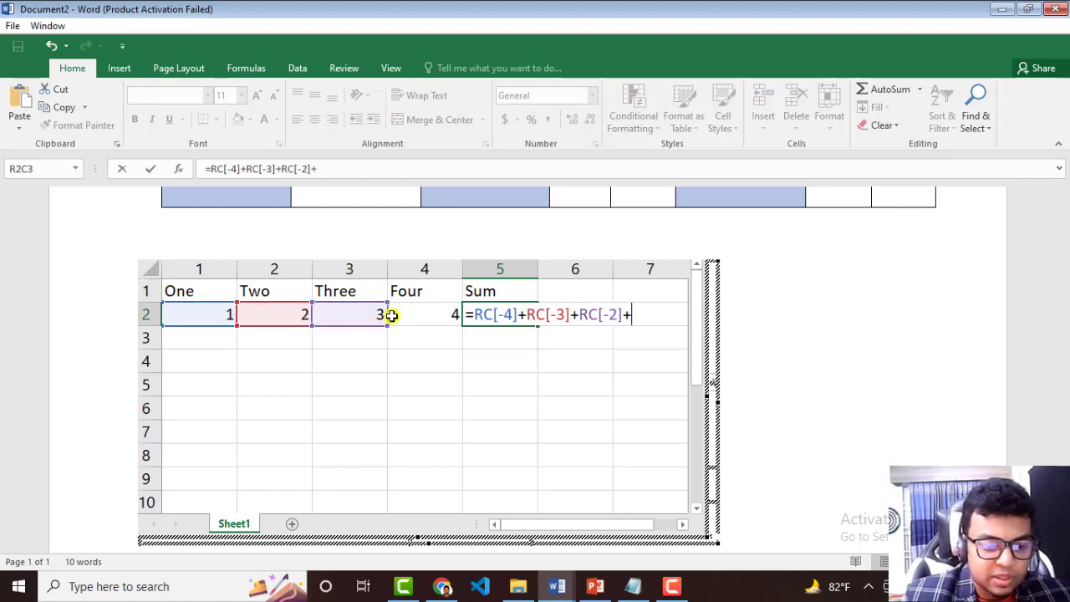
click(424, 315)
text(+)
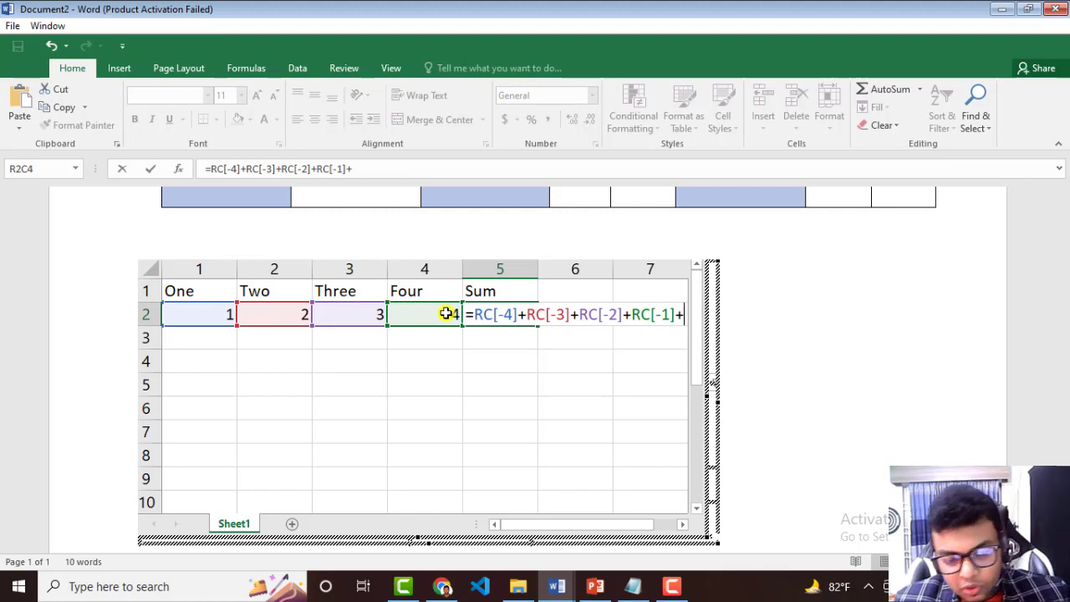
key(Return)
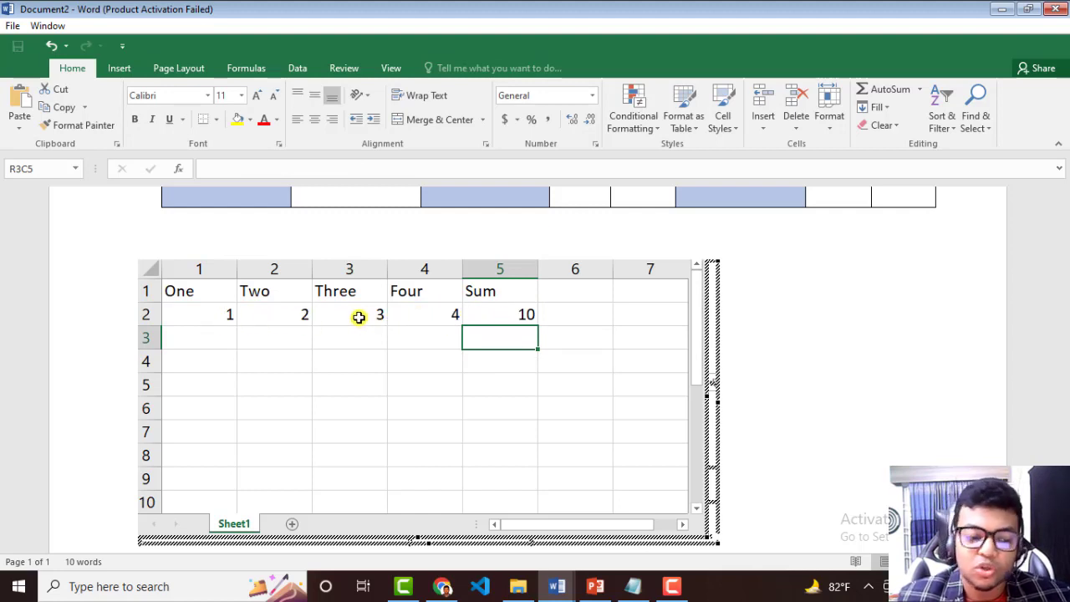
Examine the formula stored in the row 2 cell under Sum.
click(528, 317)
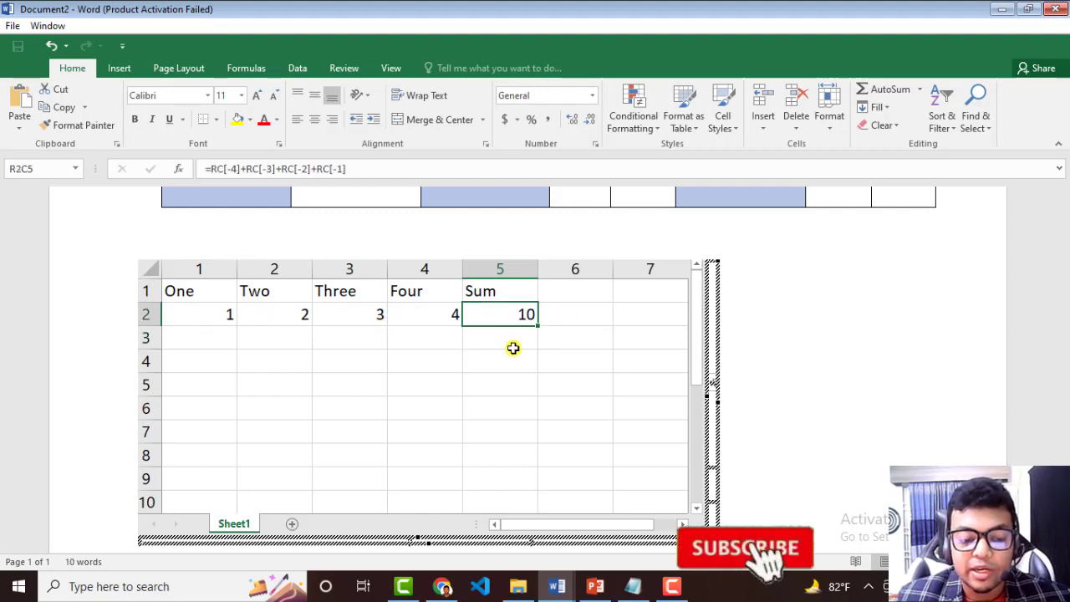
click(405, 338)
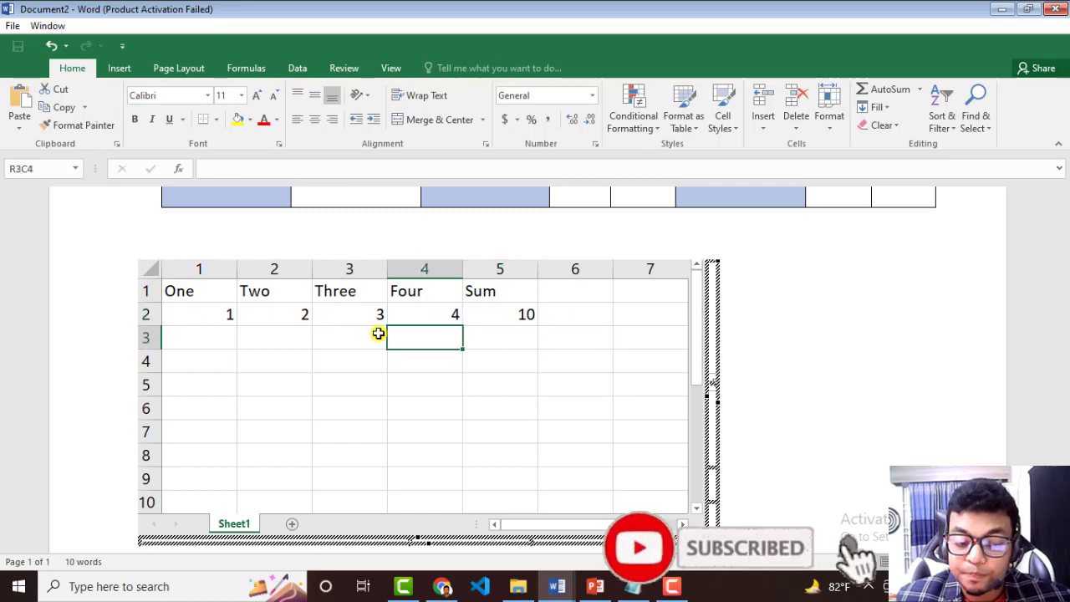
click(513, 335)
click(507, 308)
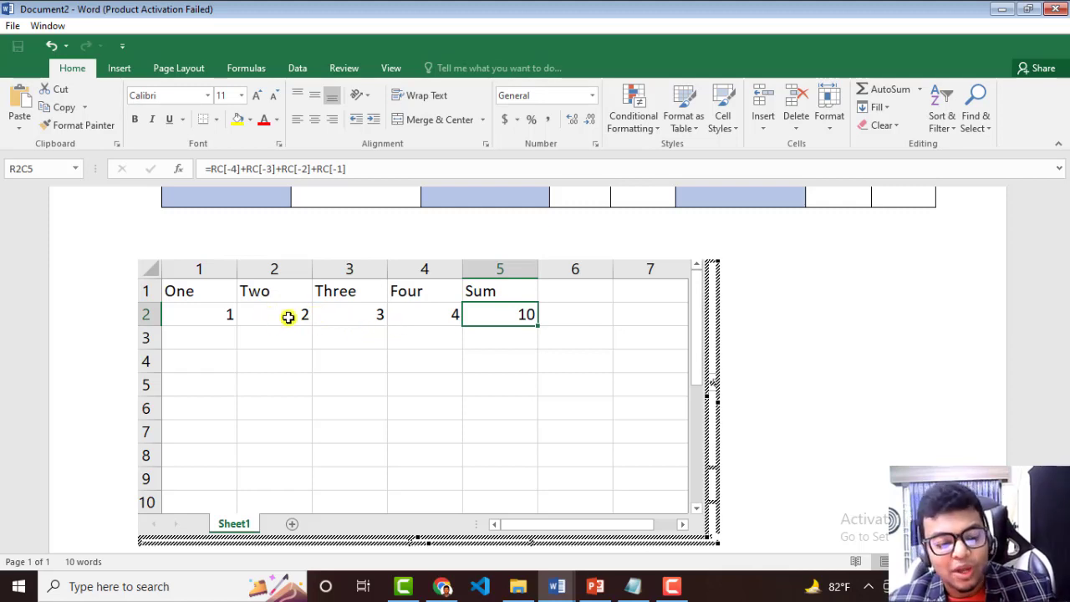
Finish editing the embedded spreadsheet and return to the document, leaving the spreadsheet object deselected.
click(884, 301)
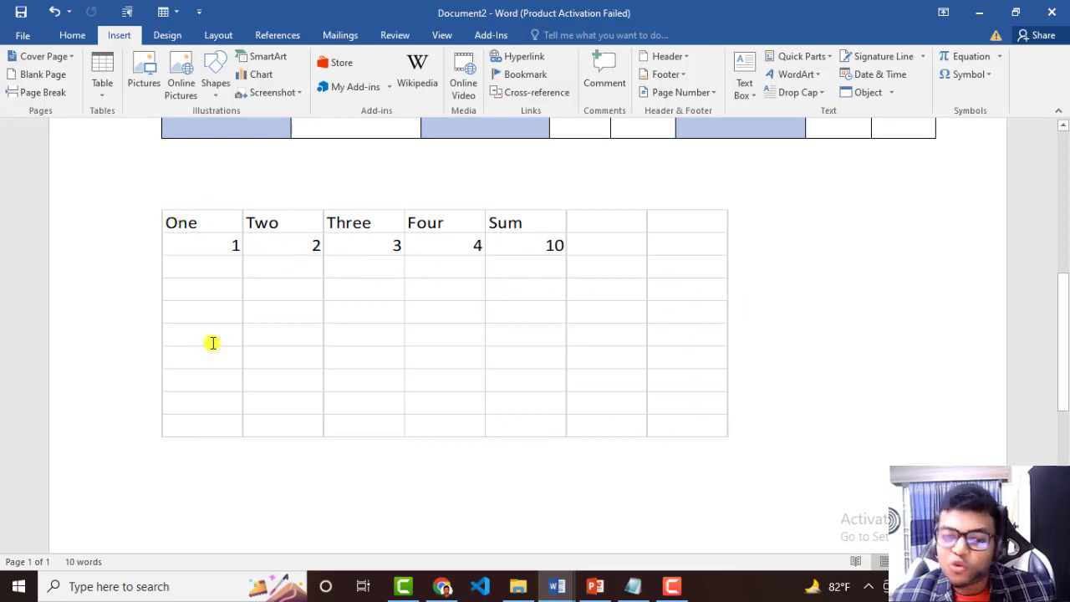
click(514, 254)
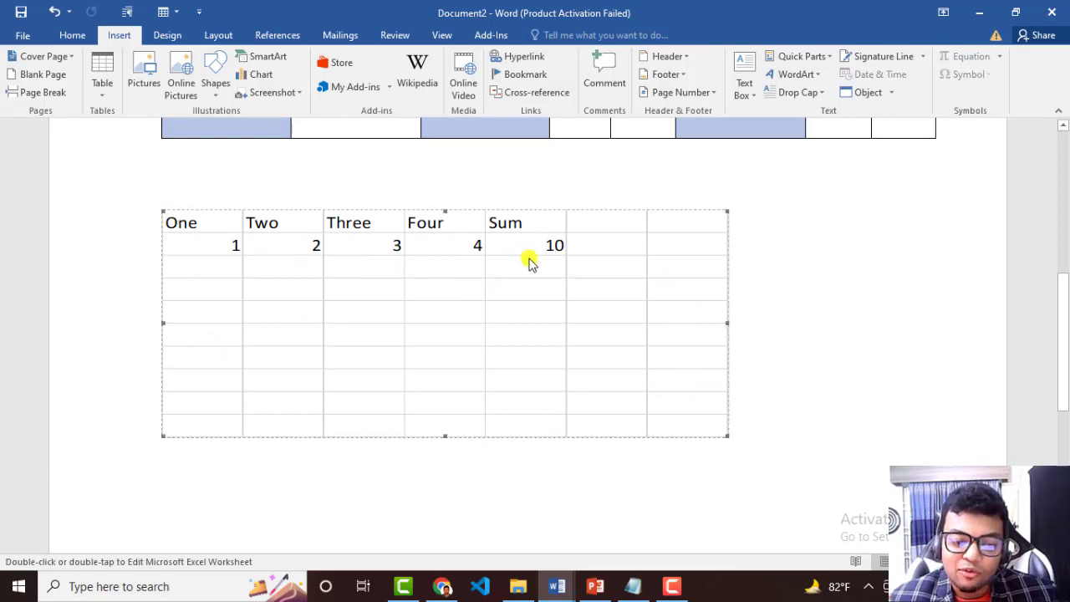
click(909, 326)
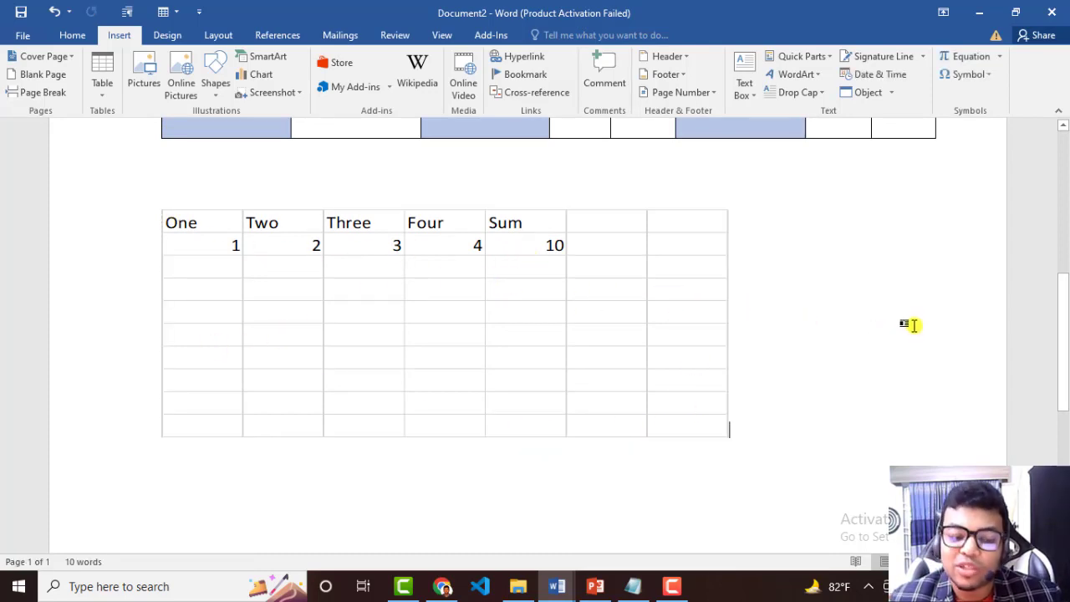
Reopen the embedded spreadsheet for editing in the document.
click(544, 269)
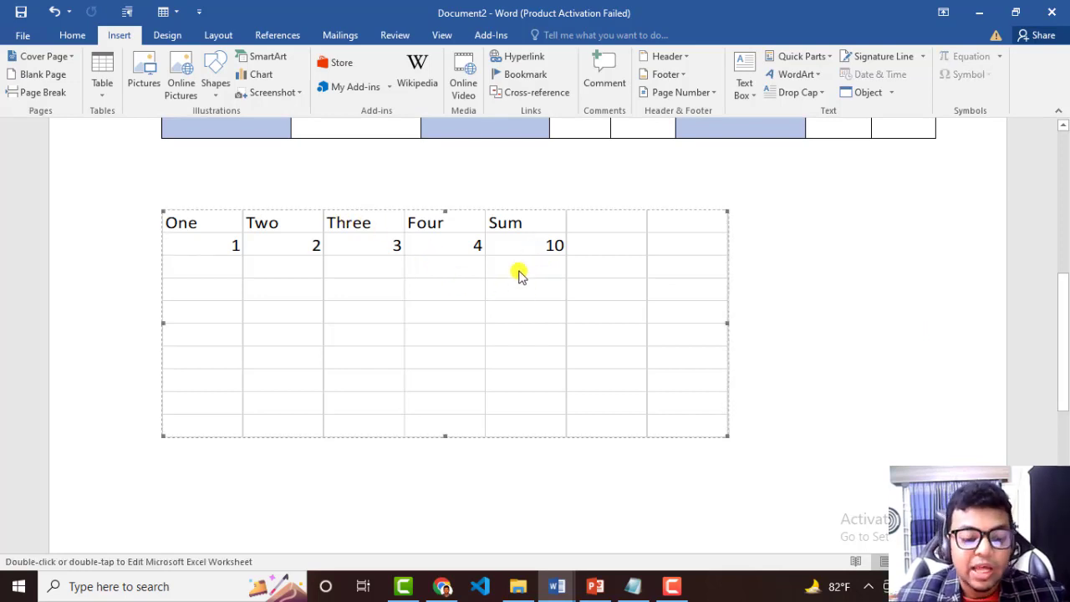
double_click(517, 275)
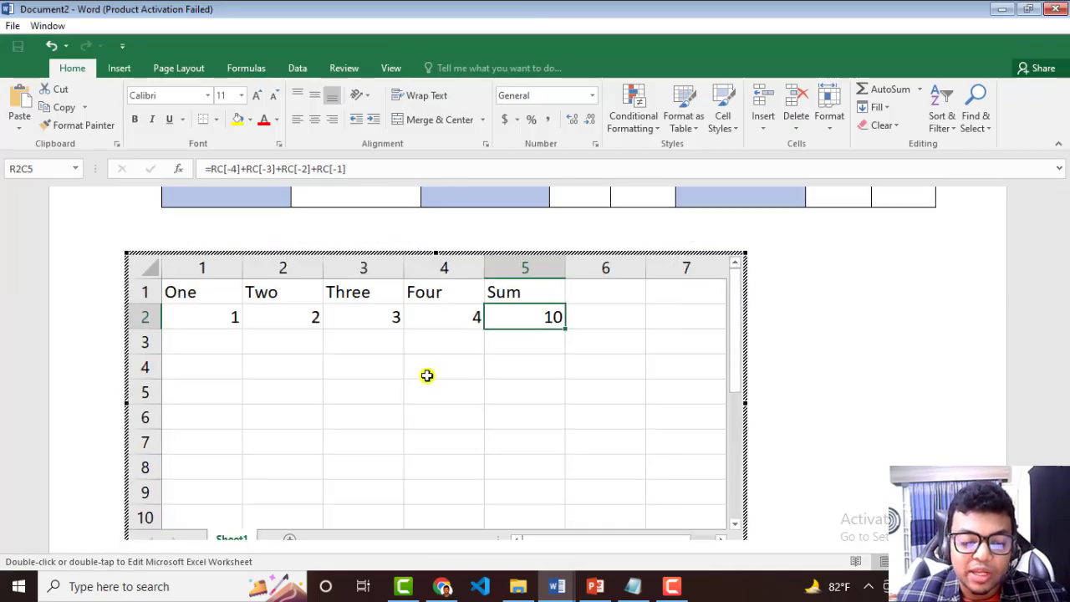
click(430, 349)
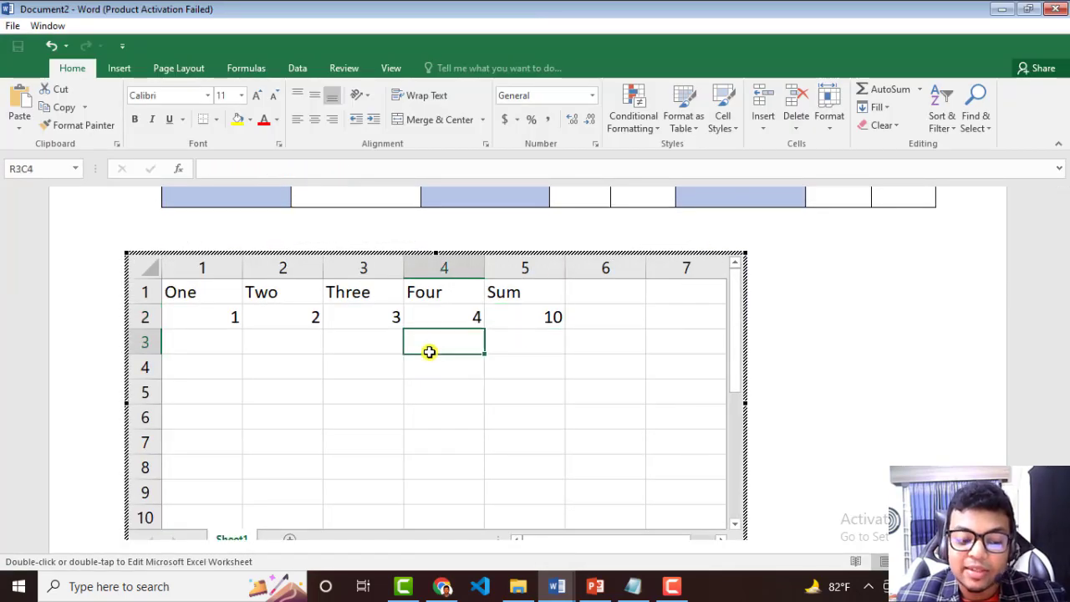
click(384, 344)
click(396, 321)
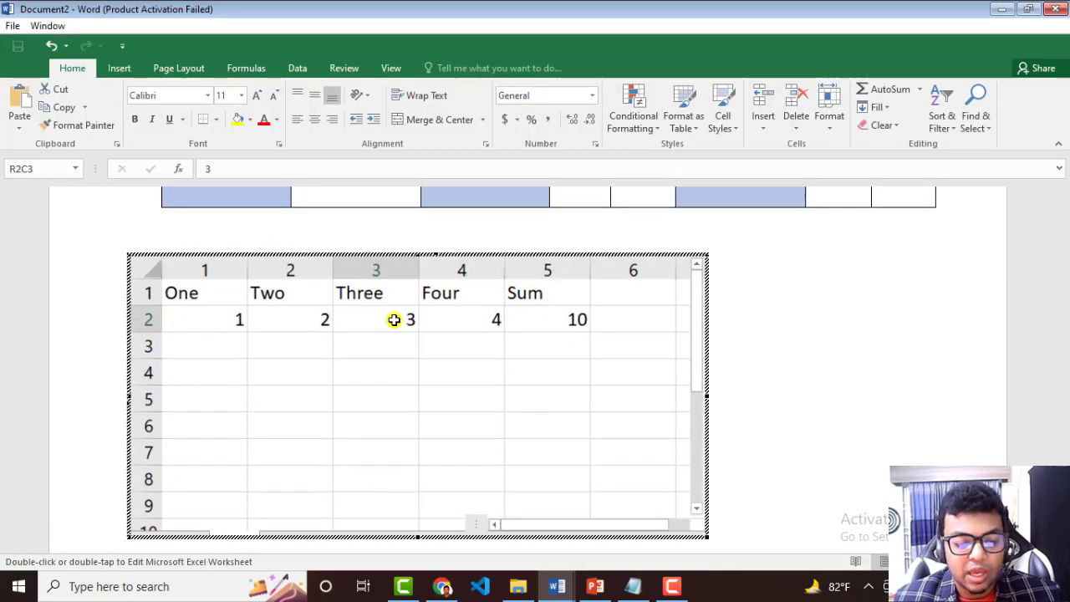
click(489, 349)
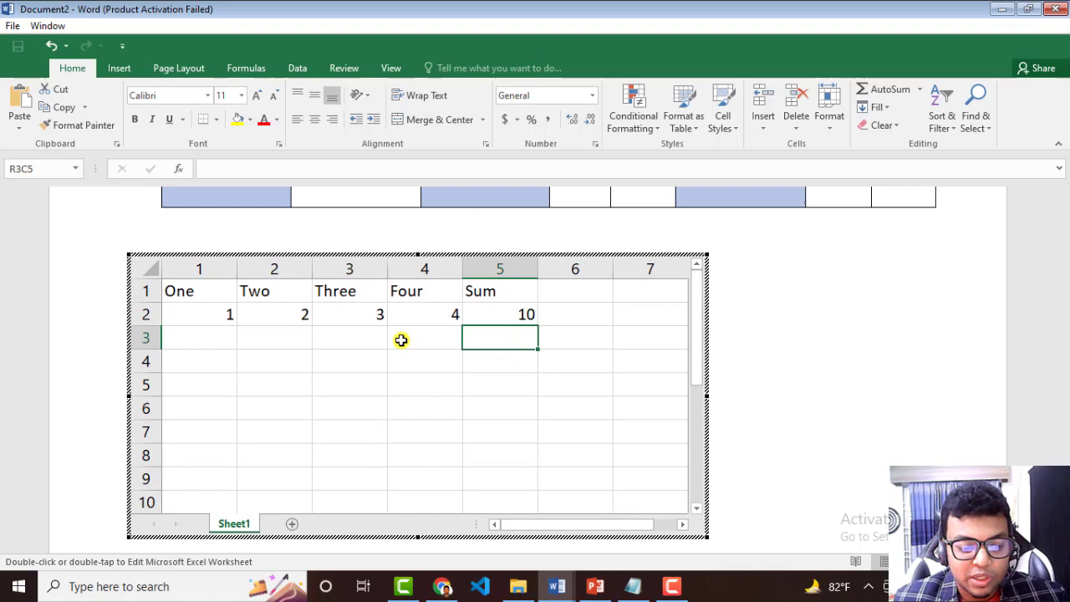
click(501, 324)
Enter 0 in each cell of row 3 under One, Two, Three and Four.
click(203, 336)
text(0)
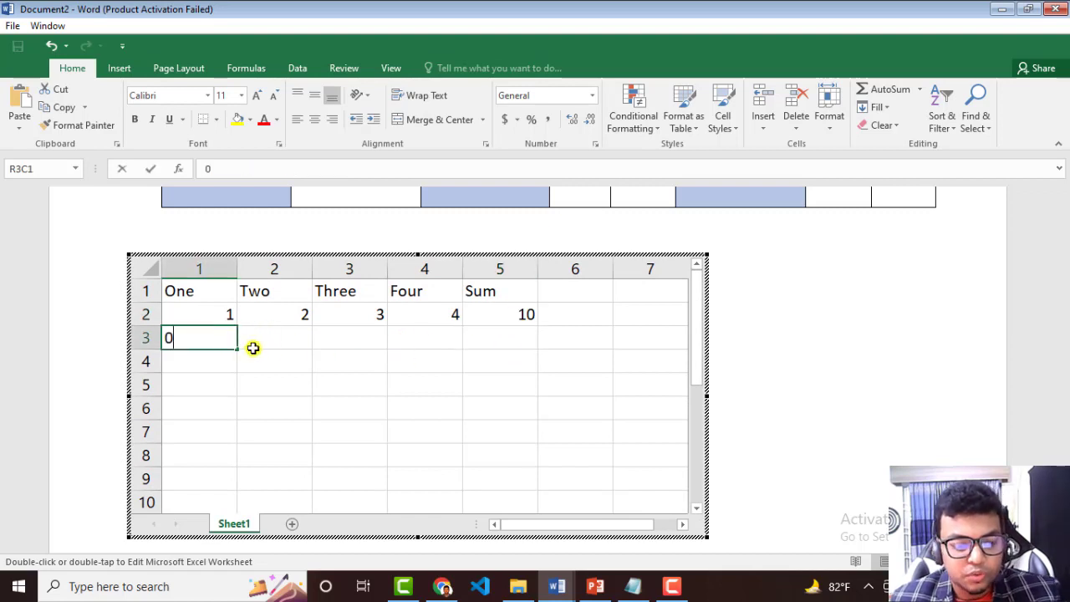
click(251, 346)
text(0)
click(363, 335)
text(0)
click(422, 333)
text(0)
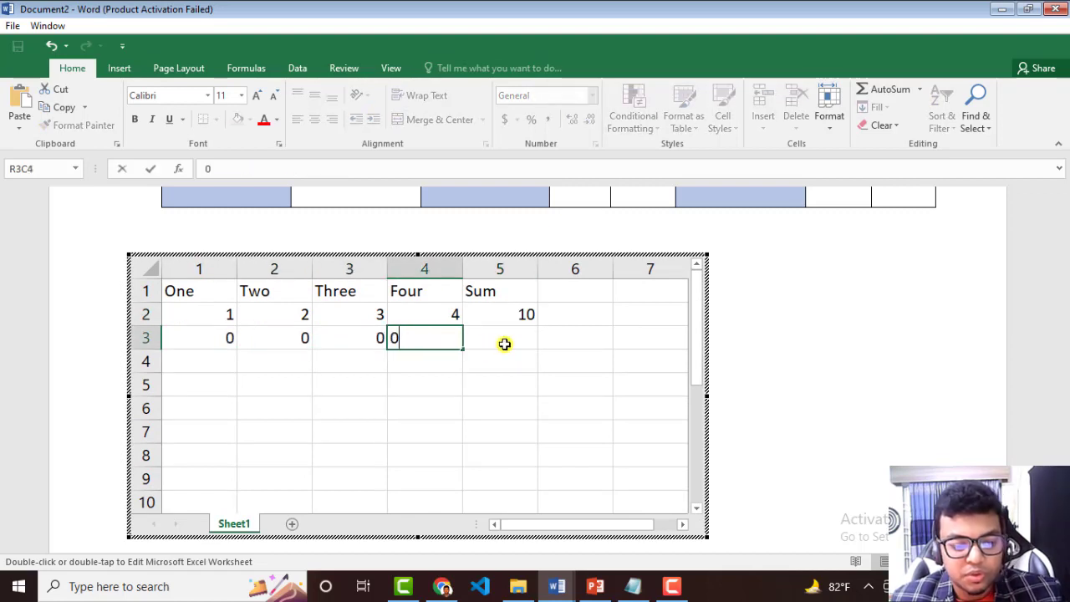
click(506, 344)
Set the row 3 cell under Four to 56 and fill the Sum formula from row 2 down into row 3.
click(434, 336)
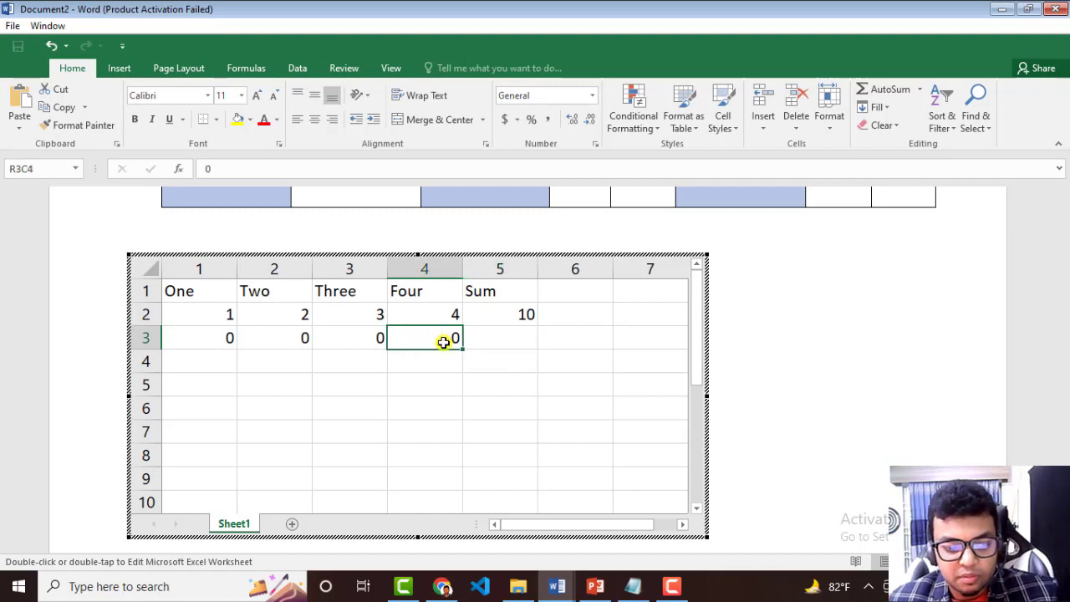
double_click(444, 341)
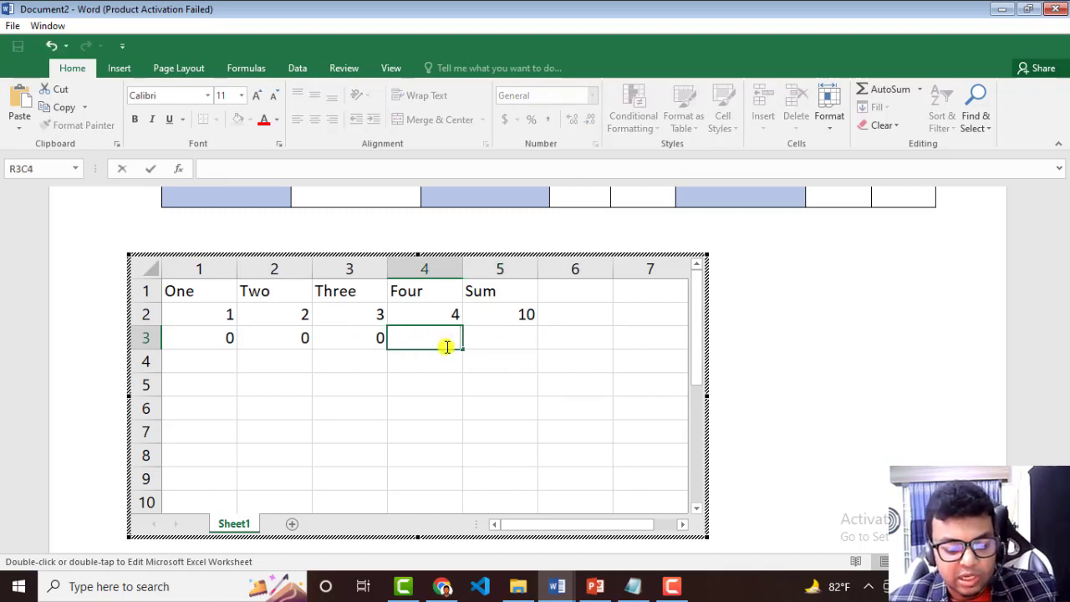
click(526, 322)
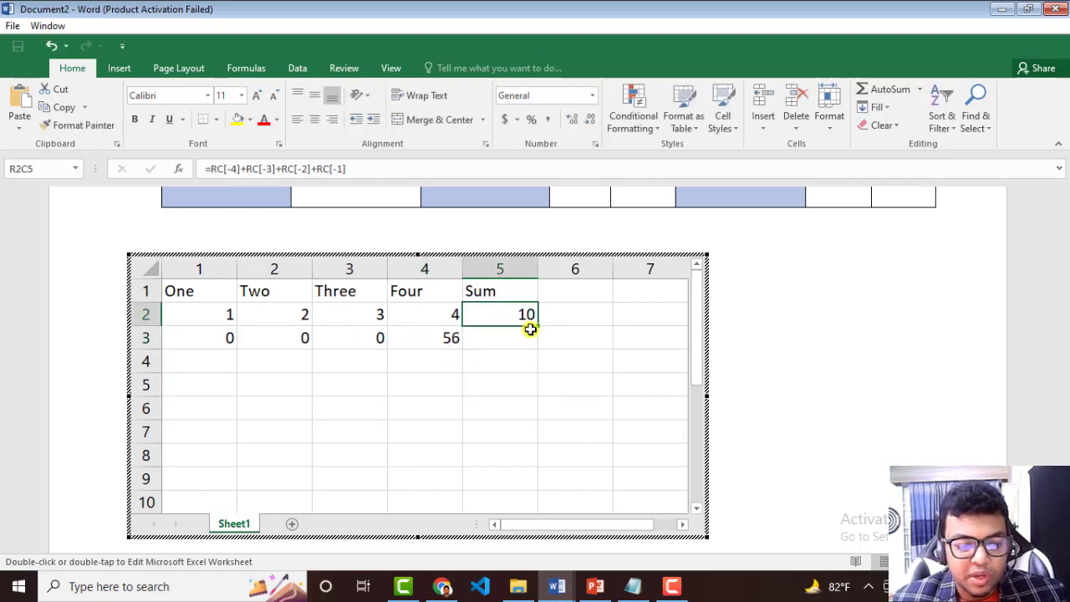
drag(540, 327, 526, 344)
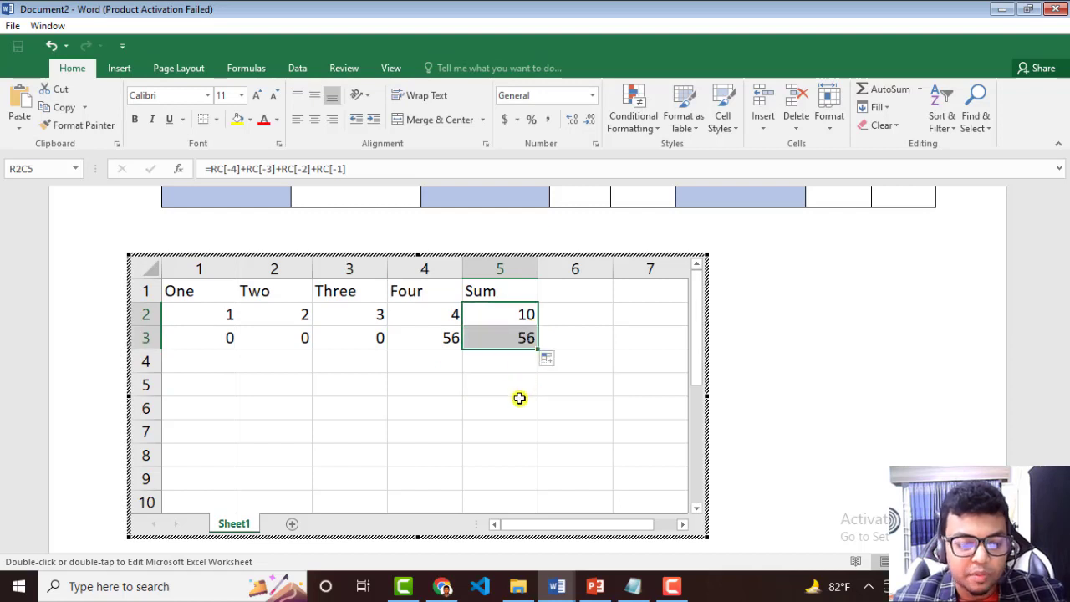
click(512, 393)
Change the row 3 cell under One to 6 and return from the embedded spreadsheet to the document.
click(212, 339)
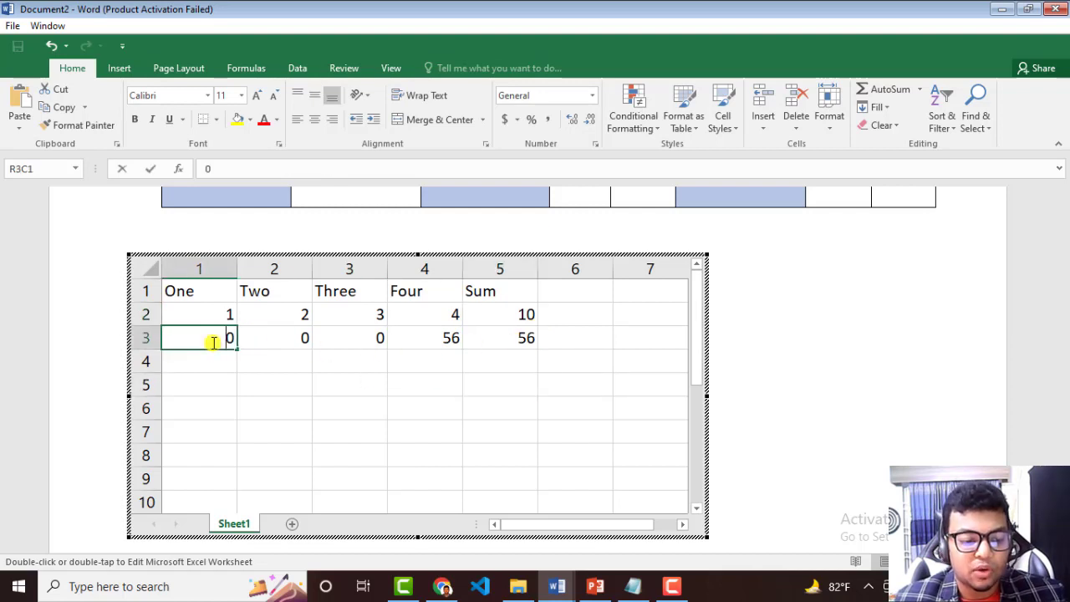
double_click(230, 337)
double_click(230, 337)
text(6)
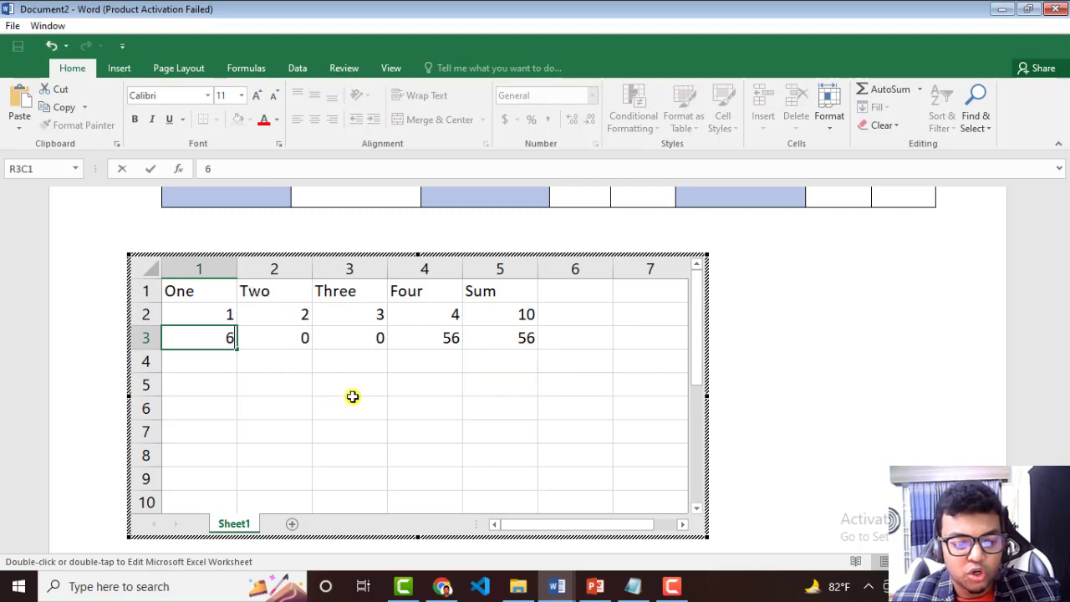
click(374, 401)
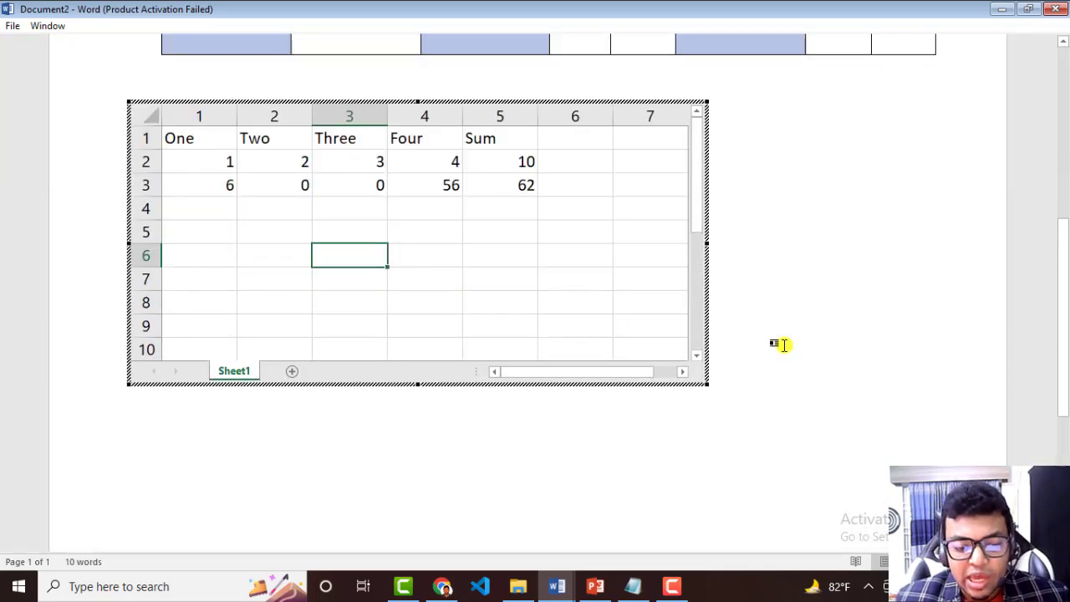
click(779, 345)
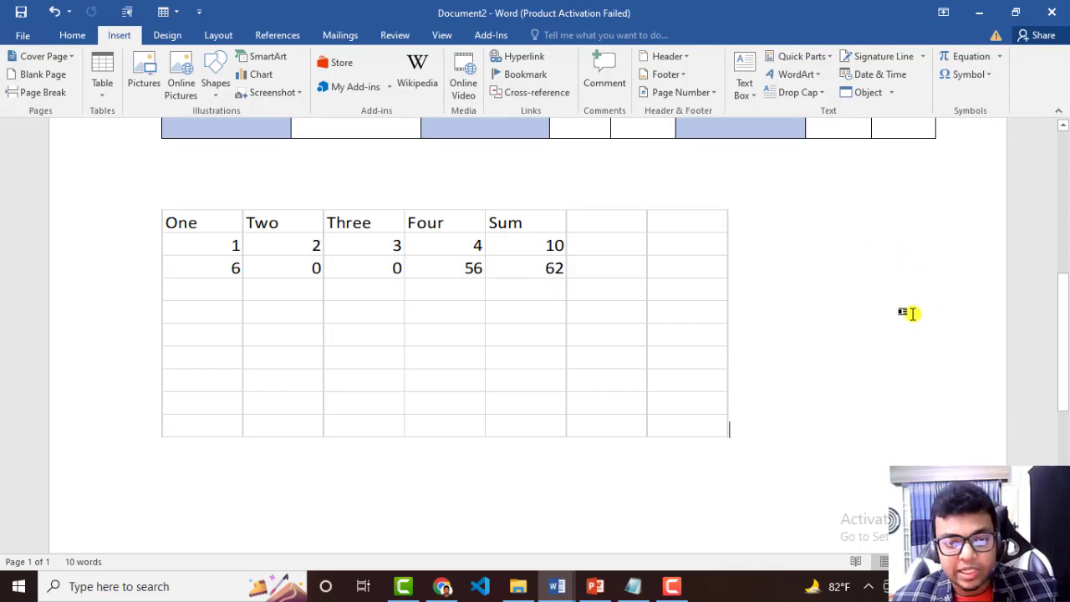
Insert the built-in Double Table quick table with the Greek alphabet on a new line below the spreadsheet.
scroll(824, 370, down, 3)
click(823, 374)
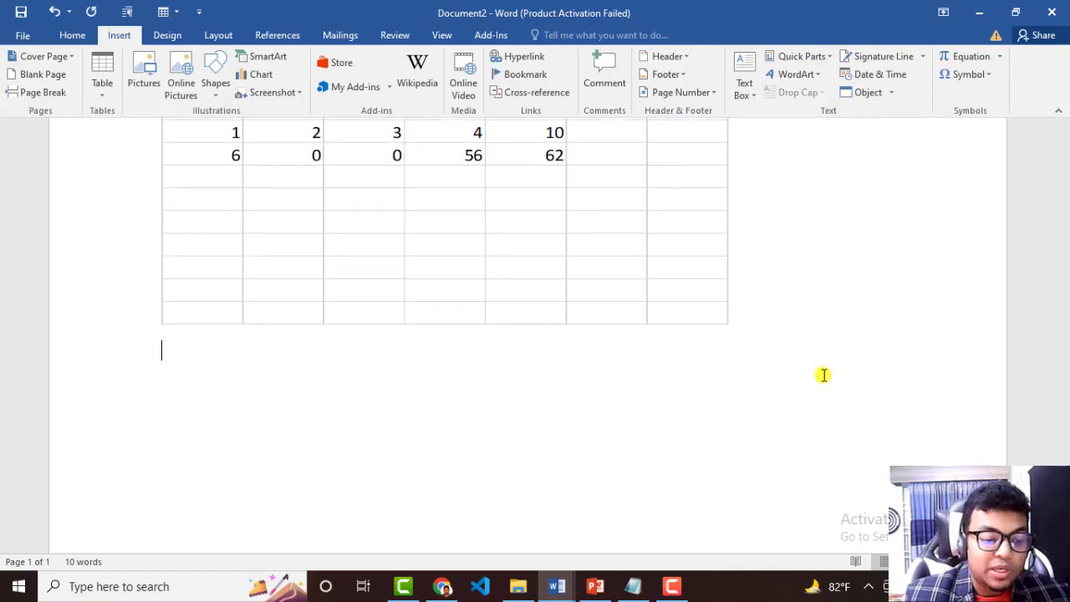
scroll(643, 343, down, 4)
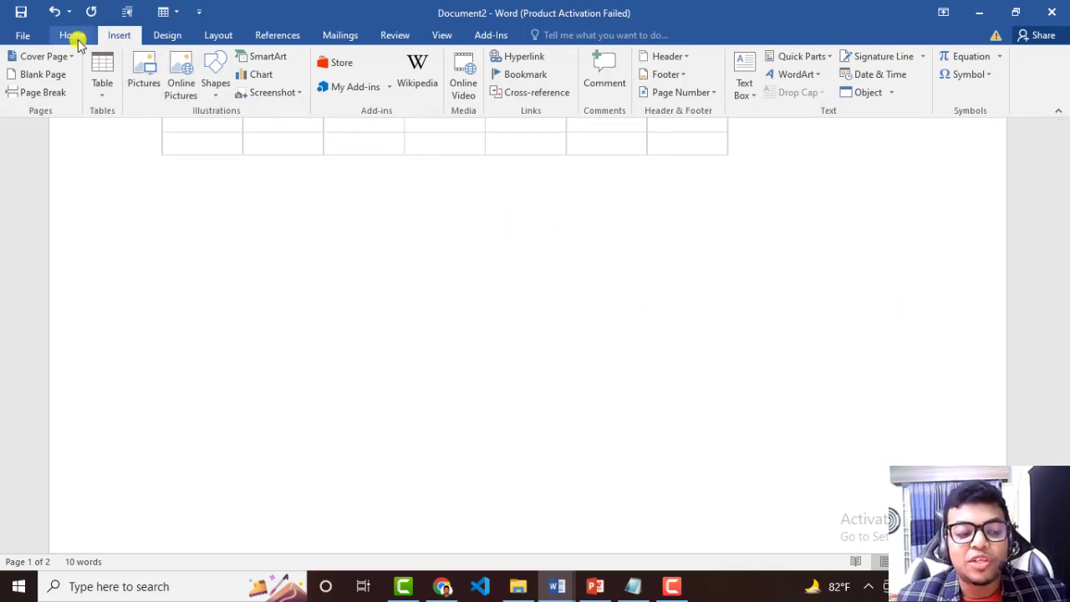
click(100, 84)
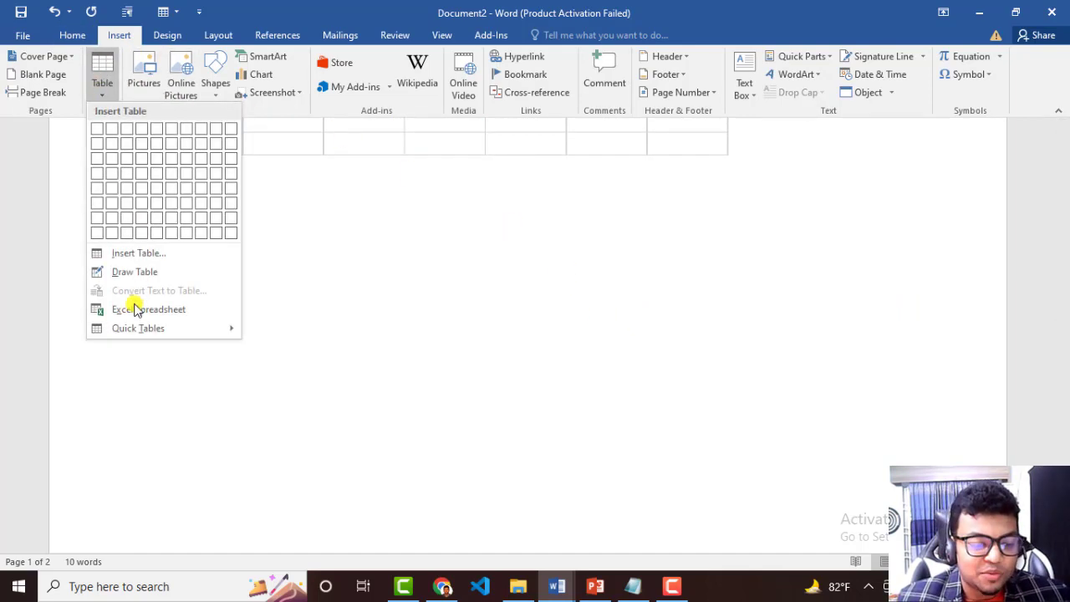
mouse_move(140, 330)
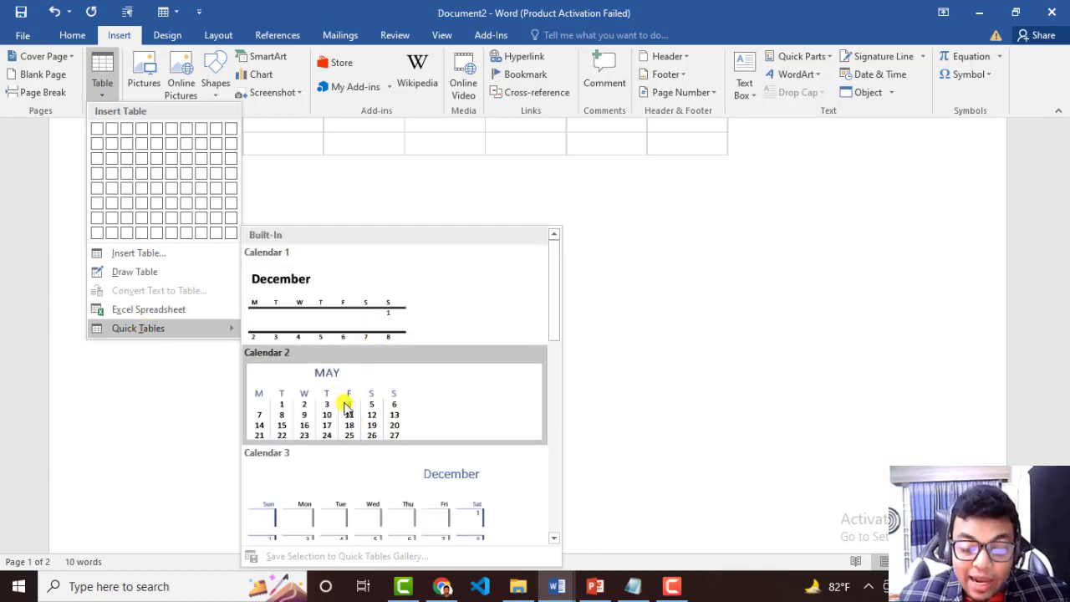
scroll(350, 404, down, 3)
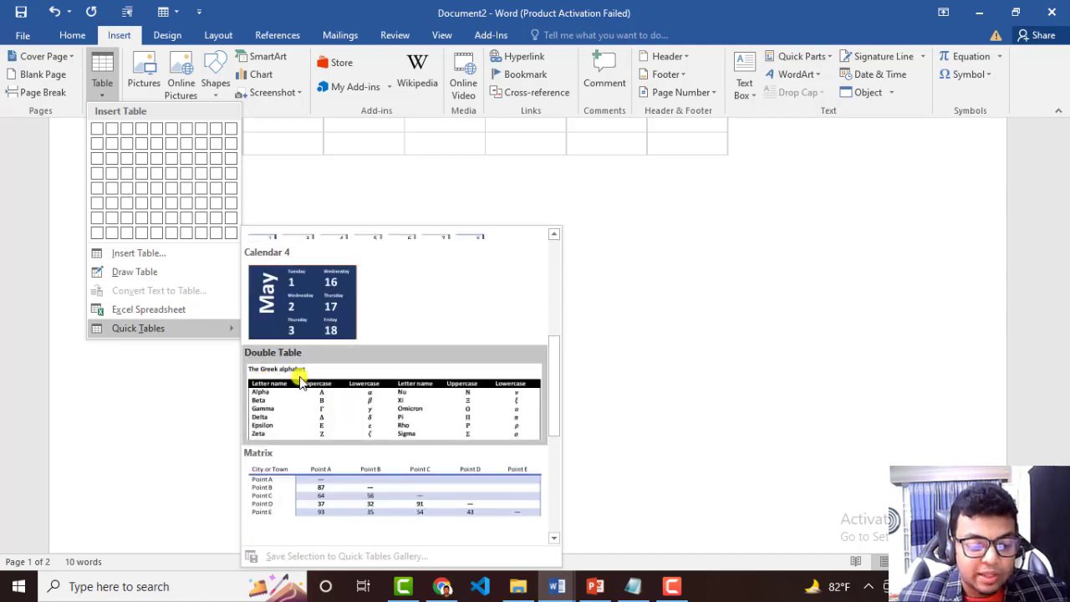
scroll(390, 398, down, 2)
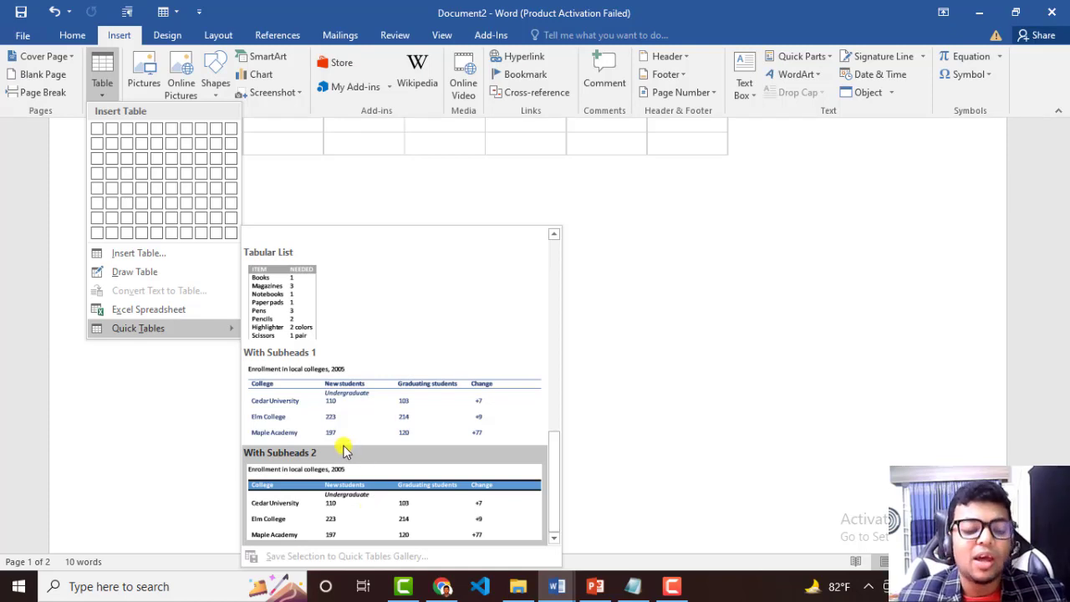
scroll(331, 401, up, 3)
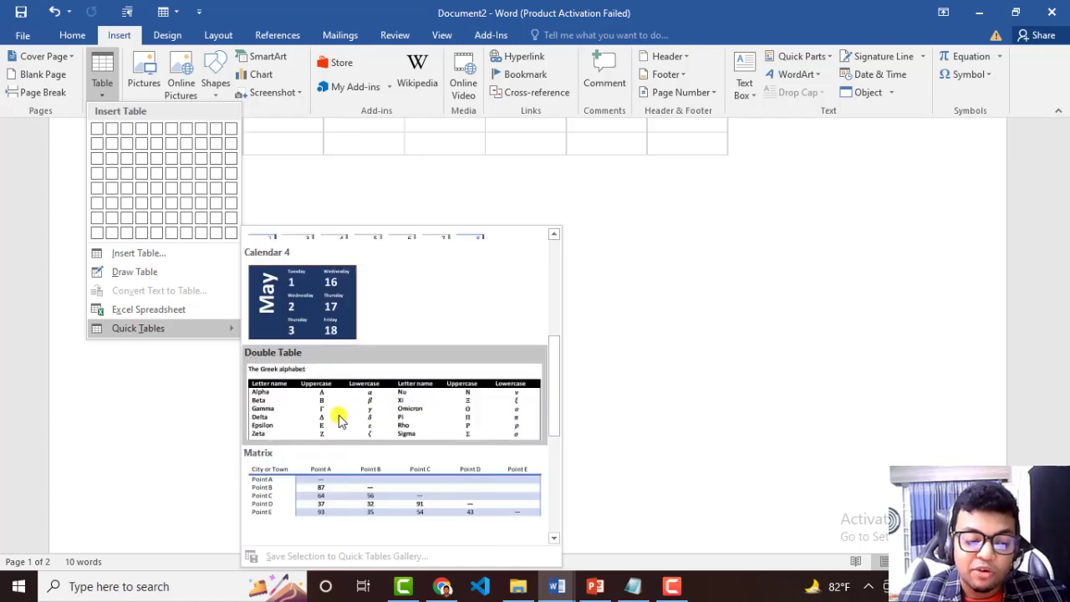
click(337, 417)
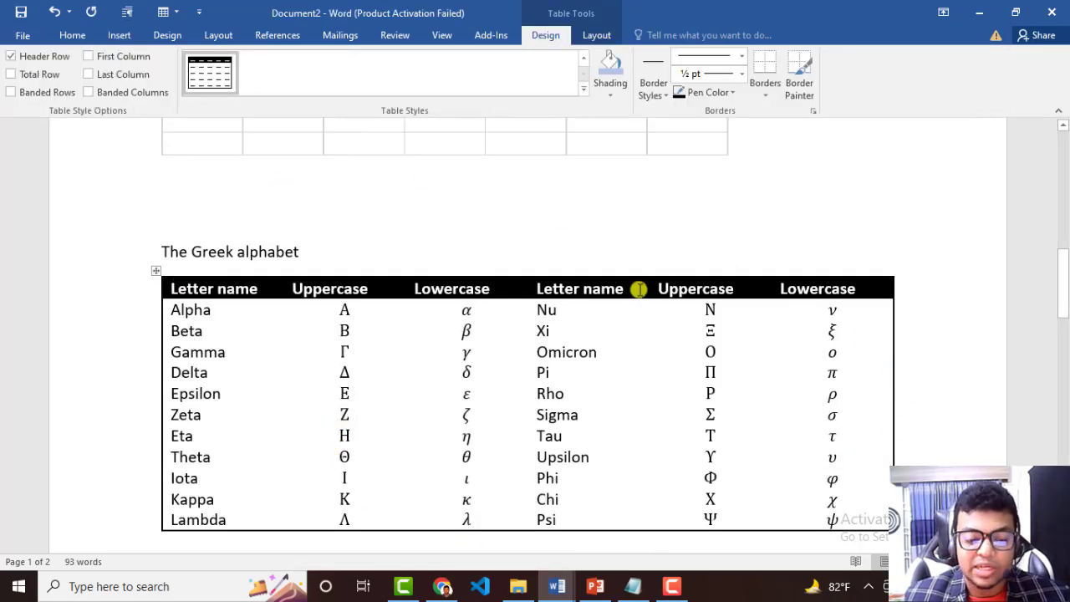
Replace the letter name Rho with abcd in the Greek alphabet table.
triple_click(192, 309)
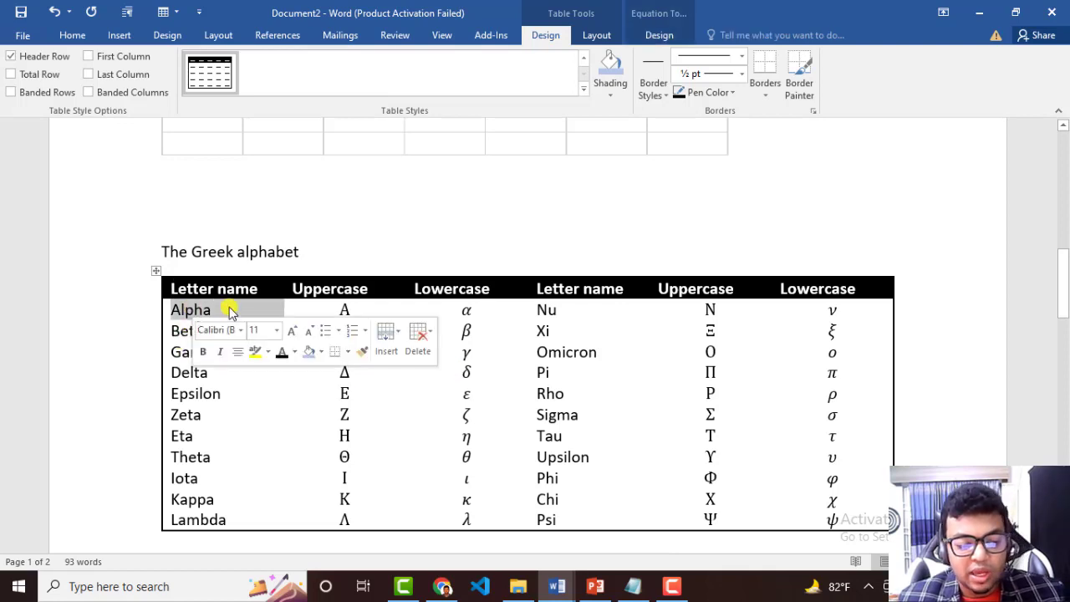
triple_click(227, 290)
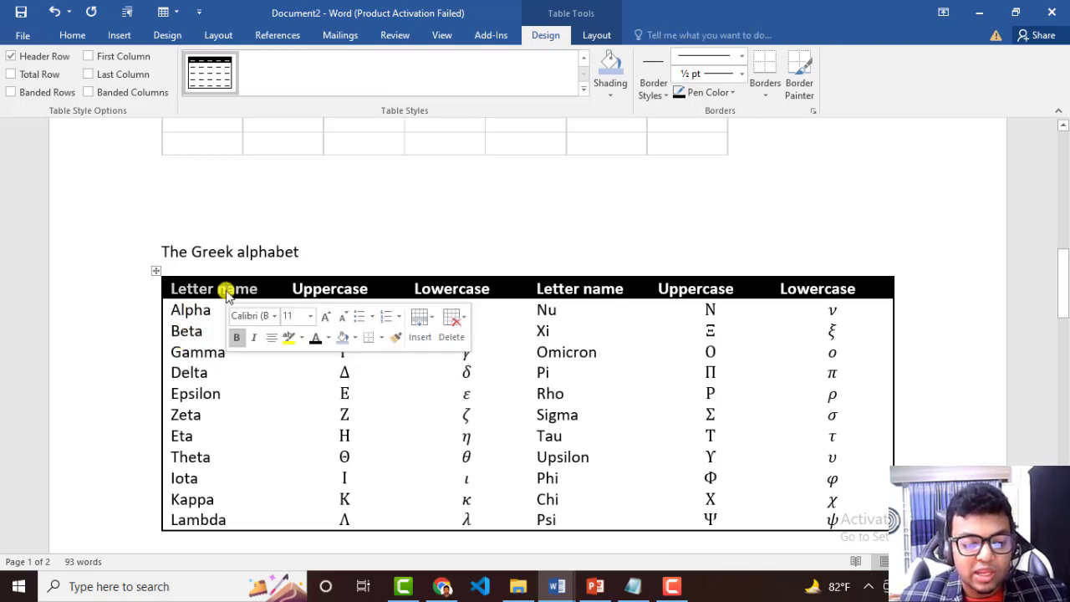
click(529, 372)
click(553, 435)
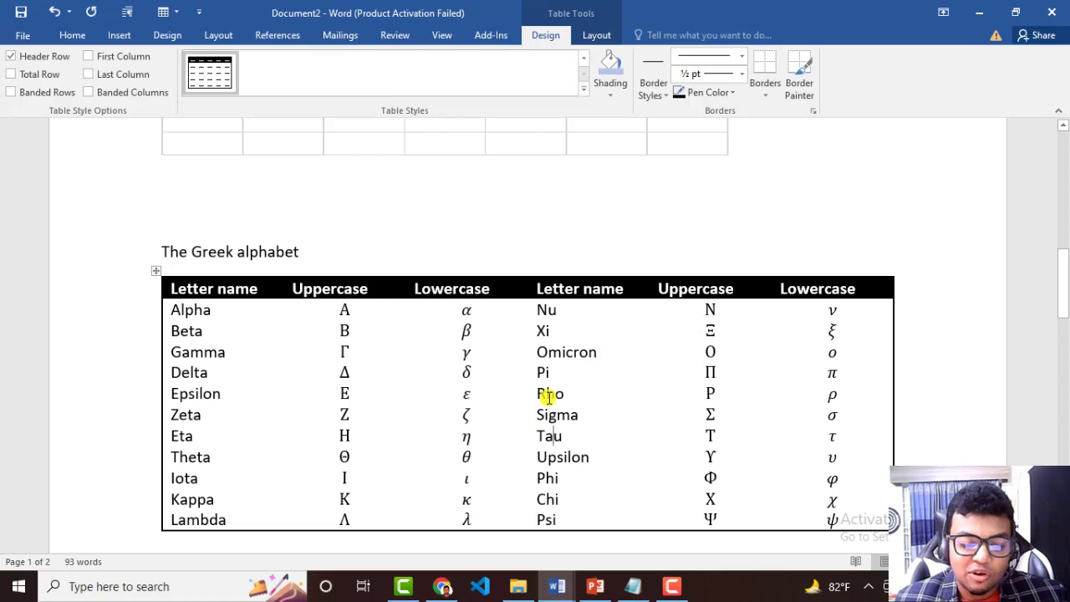
double_click(548, 395)
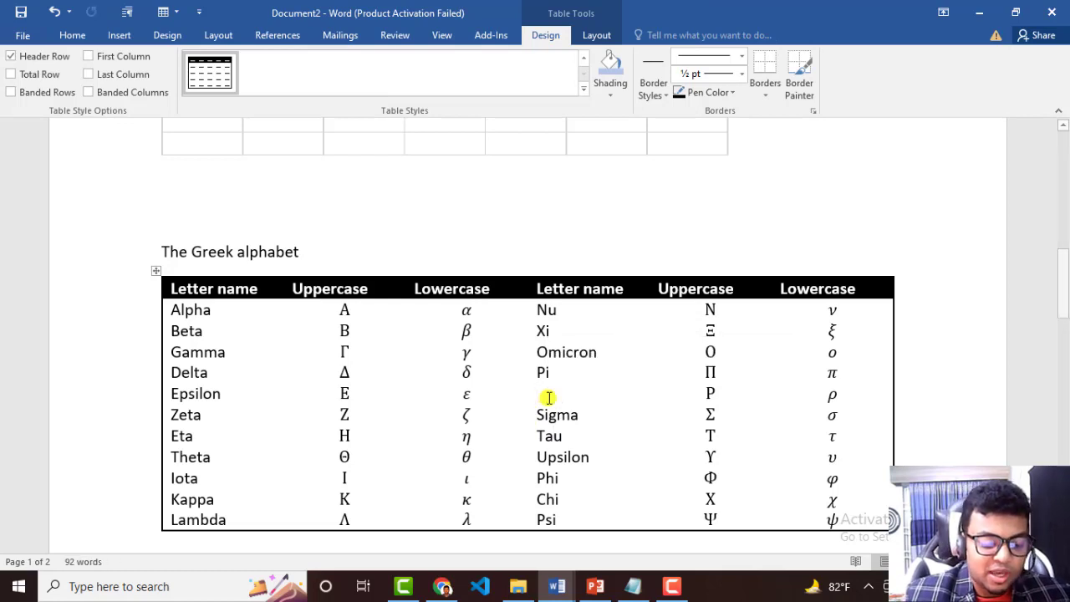
text(ascd)
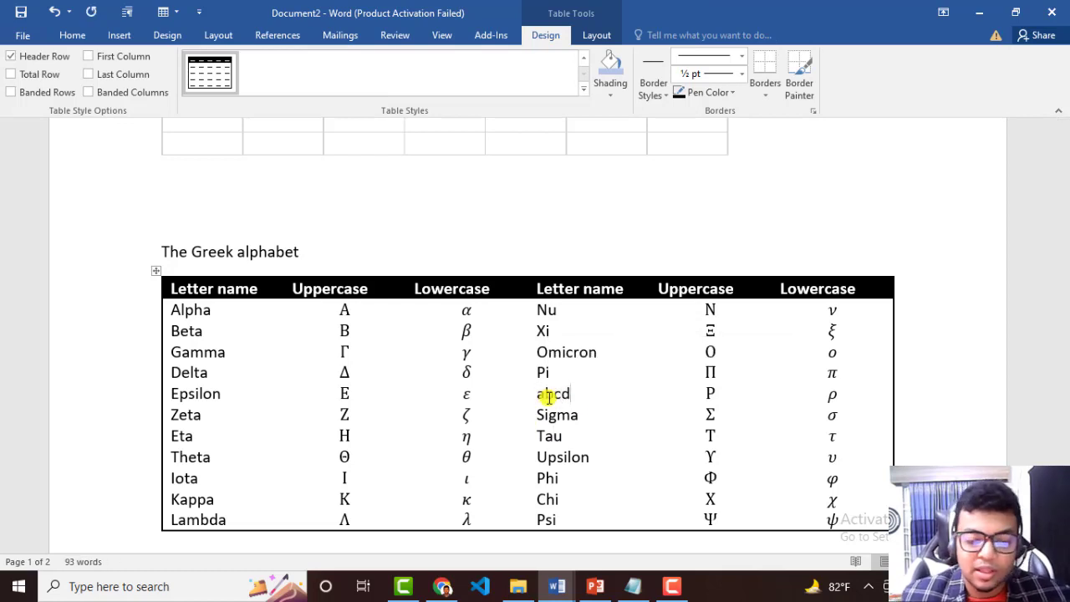
click(640, 421)
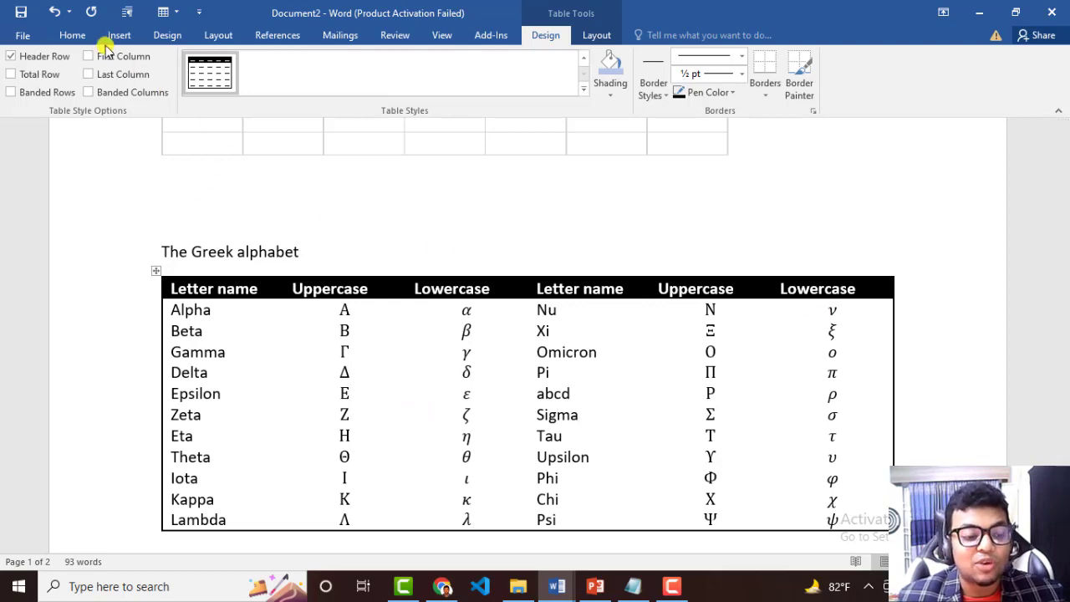
click(71, 35)
click(23, 35)
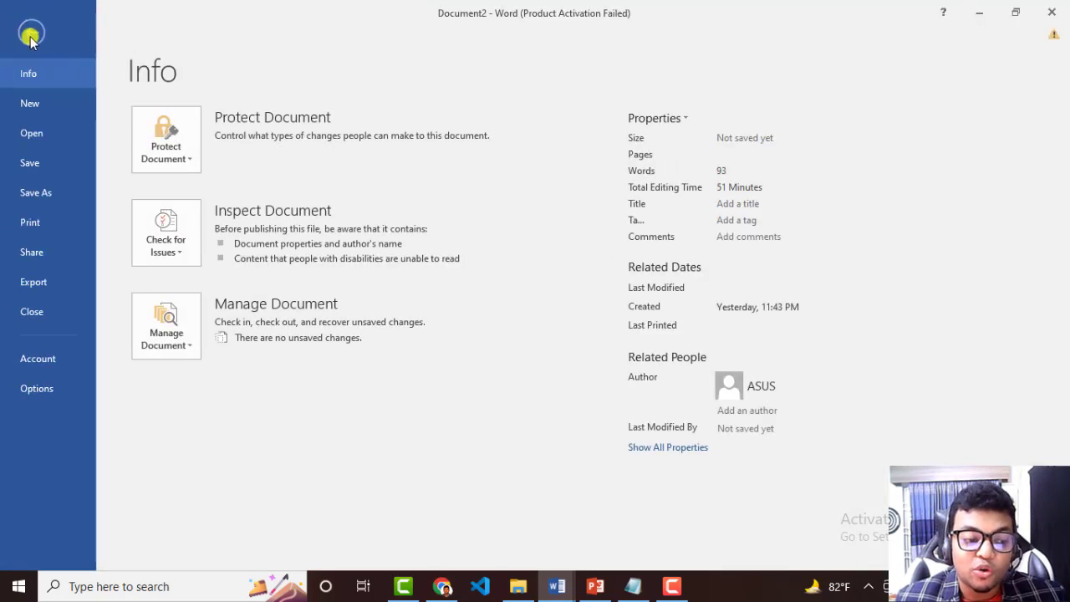
click(27, 37)
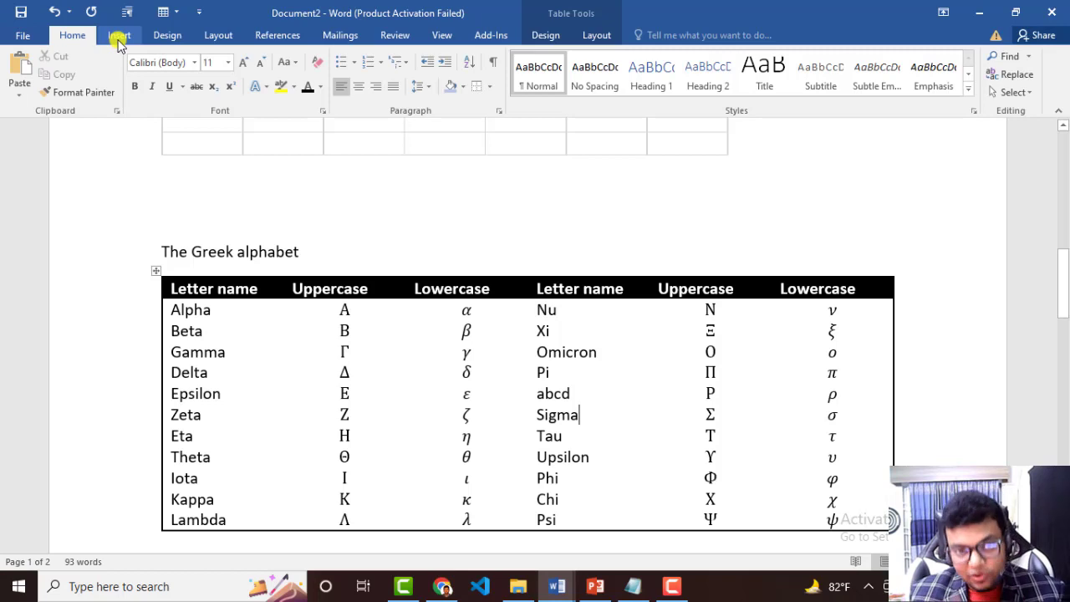